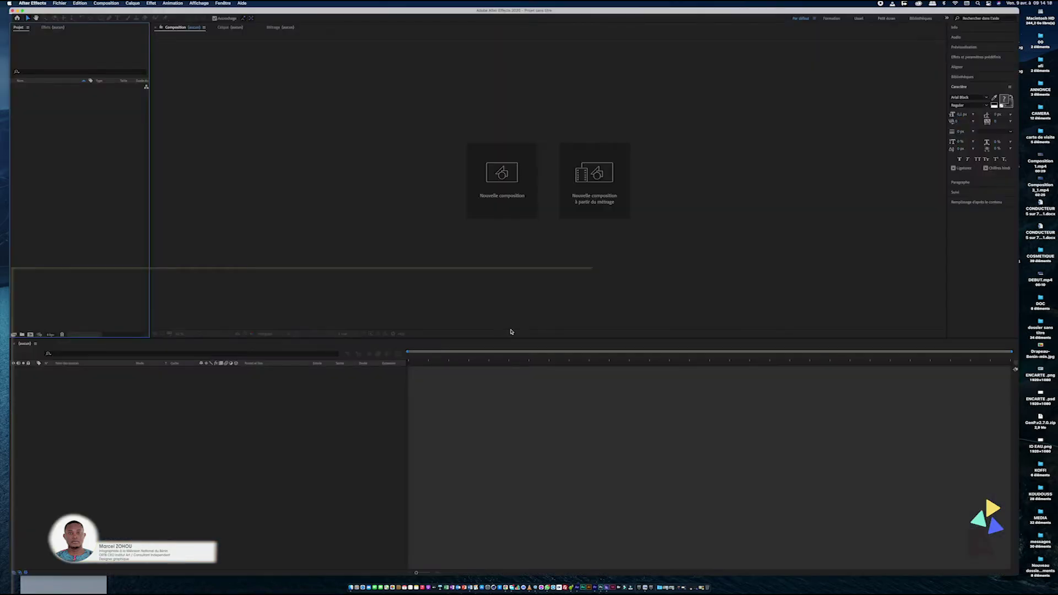
Create a new composition and name it Flag in Composition Settings.
left_click(478, 207)
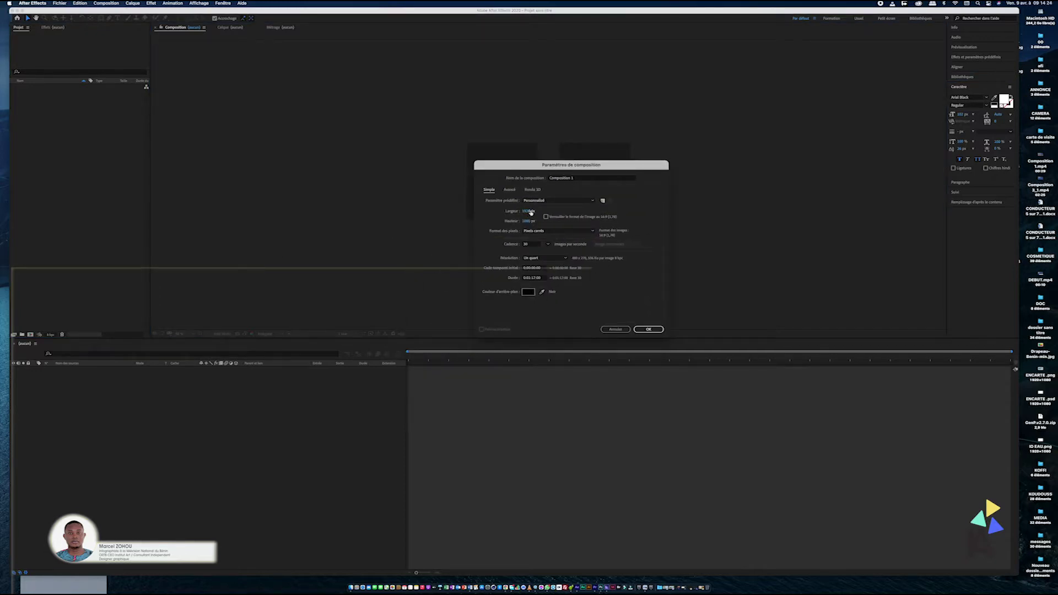
left_click(548, 179)
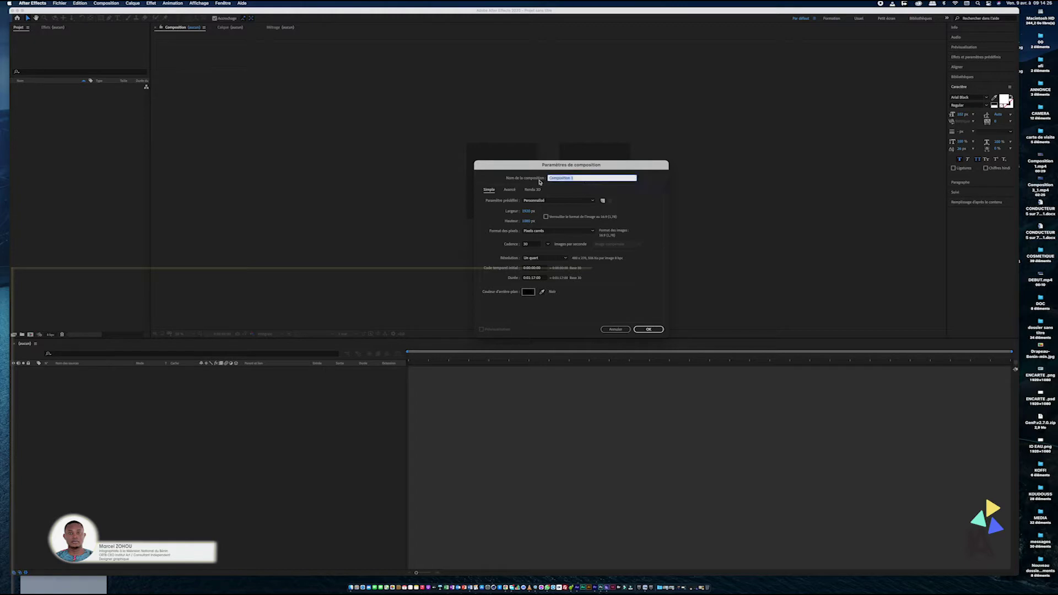
type("fig")
left_click(648, 329)
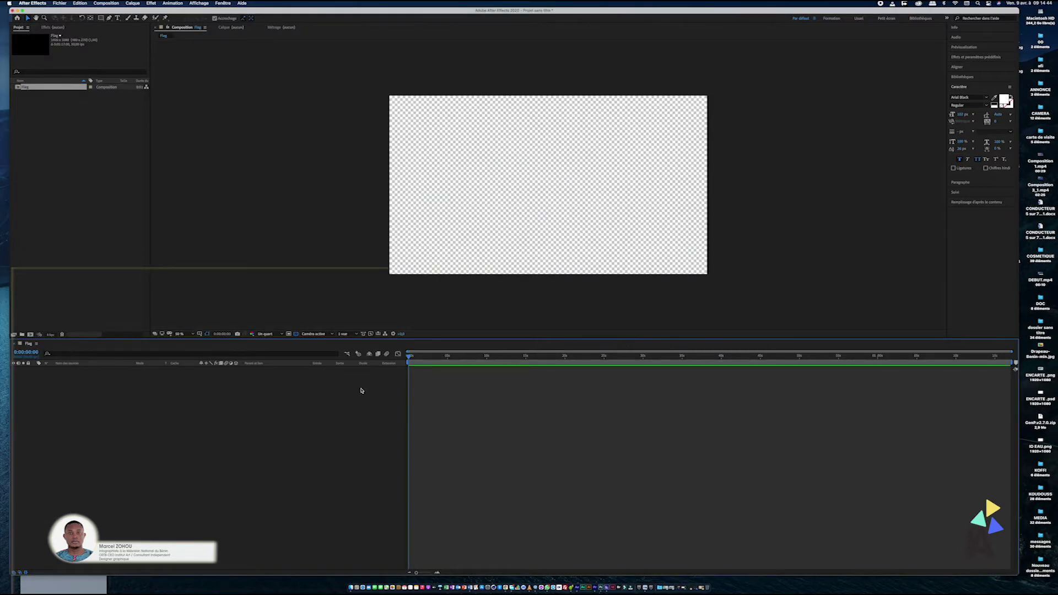
Add a white solid layer to the Flag composition.
right_click(291, 389)
mouse_move(330, 389)
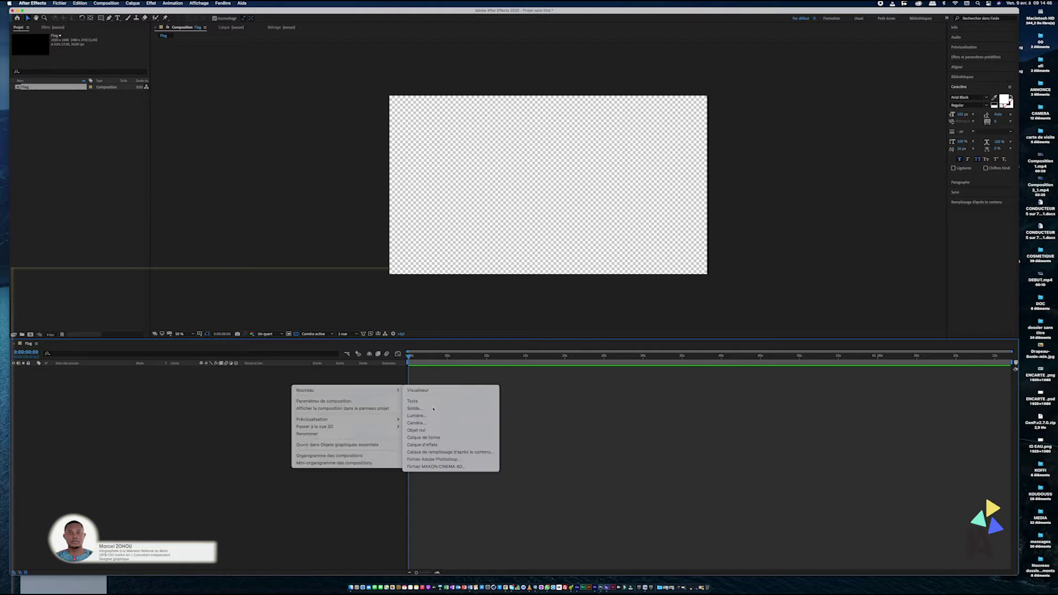
left_click(435, 409)
left_click(319, 292)
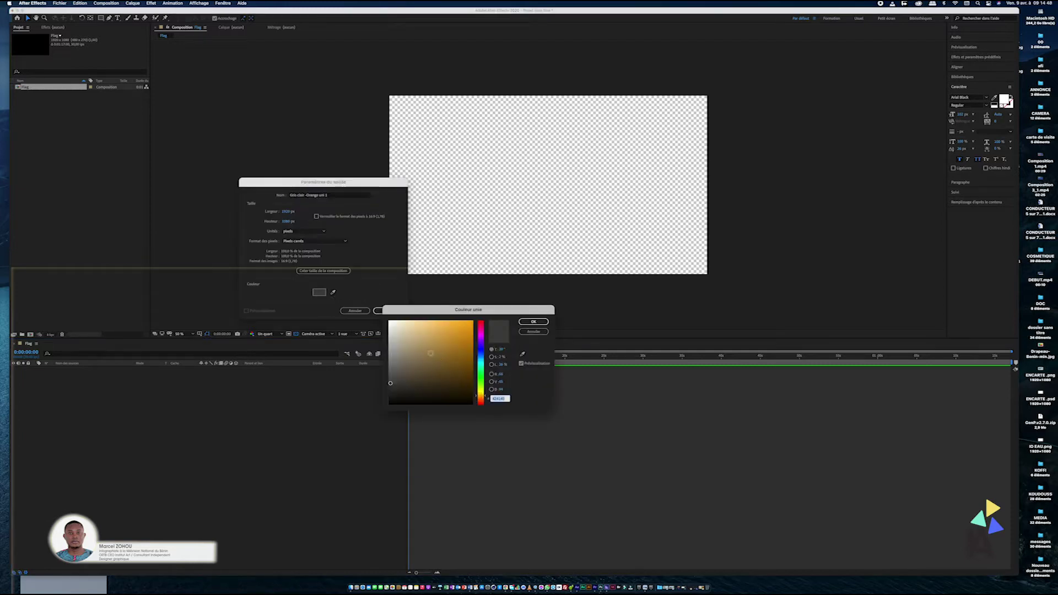
left_click(389, 321)
left_click(533, 321)
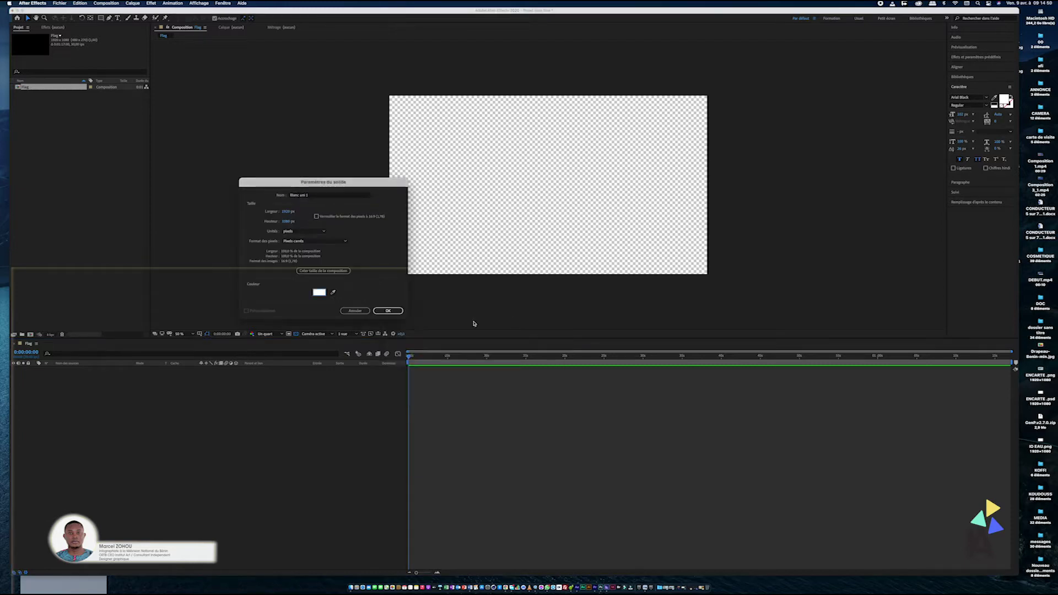
left_click(389, 311)
Add a second solid layer in a light blue colour.
right_click(343, 389)
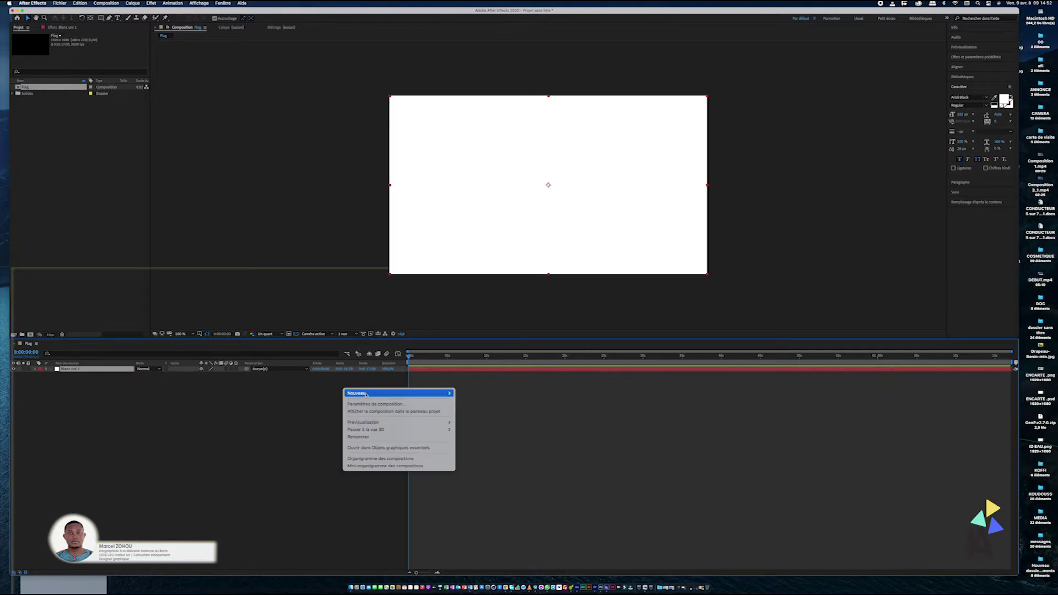
mouse_move(419, 393)
left_click(475, 412)
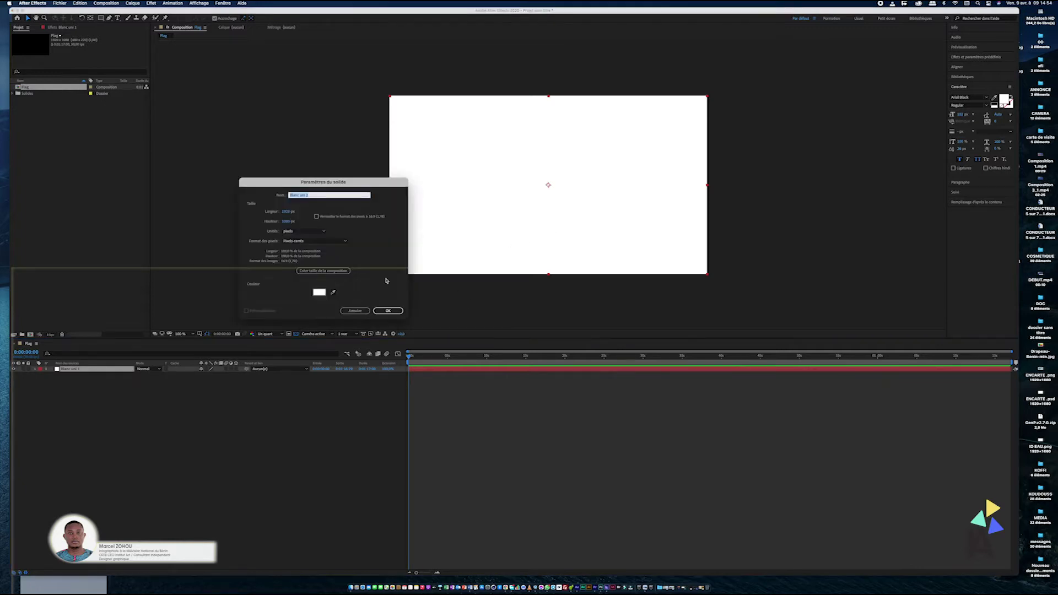
left_click(321, 293)
left_click_drag(480, 350, 480, 363)
left_click(420, 333)
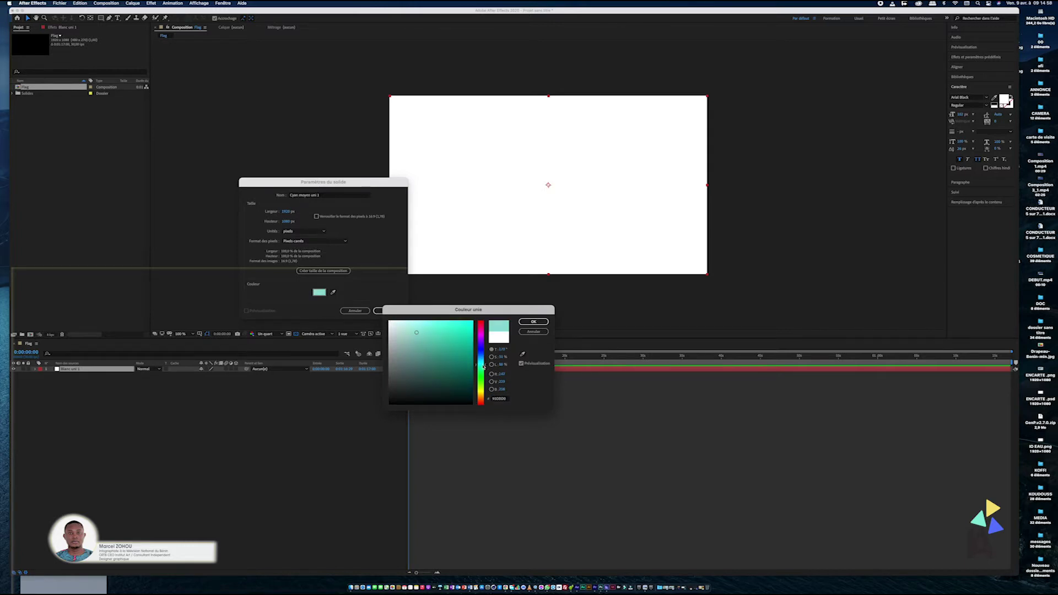
left_click_drag(480, 363, 481, 355)
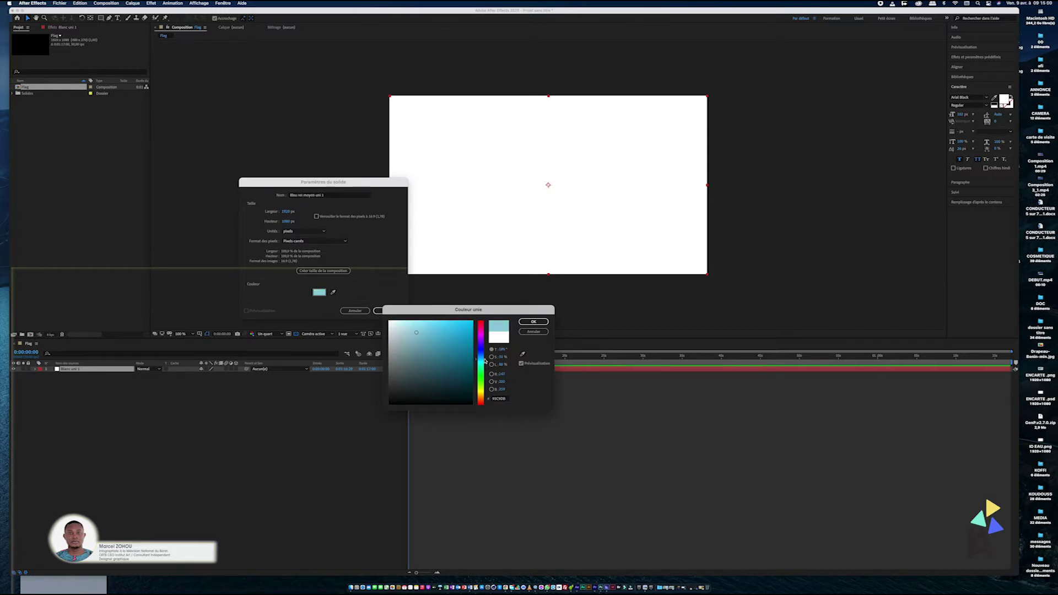
left_click(412, 330)
left_click(534, 321)
left_click(395, 311)
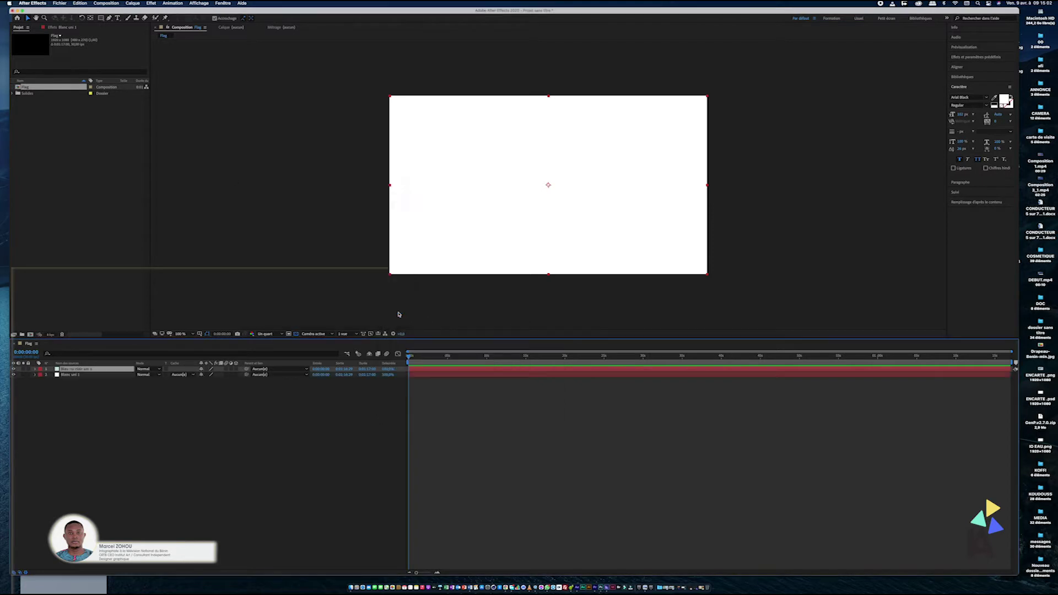
Draw an elliptical mask on the blue solid and enlarge it to nearly fill the canvas.
left_click_drag(101, 17, 144, 36)
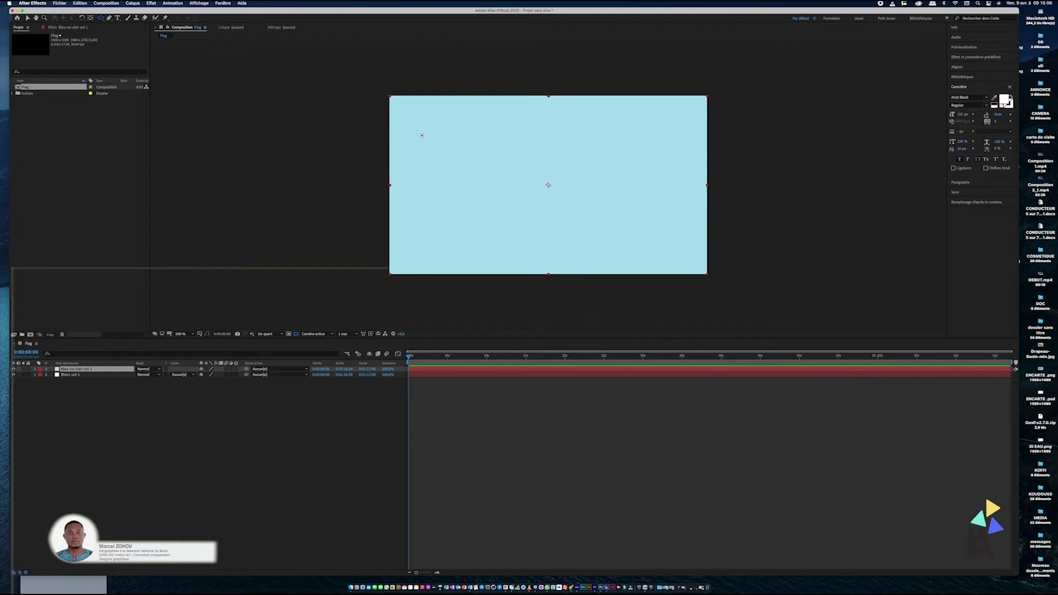
left_click_drag(472, 118, 641, 183)
double_click(556, 184)
left_click_drag(556, 184, 557, 252)
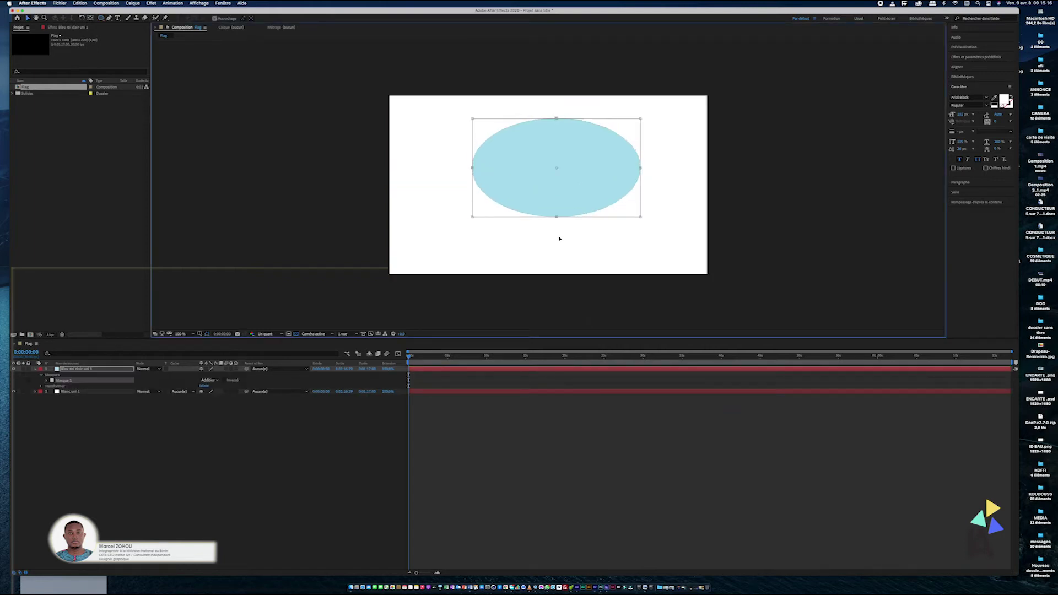
left_click_drag(473, 185, 409, 185)
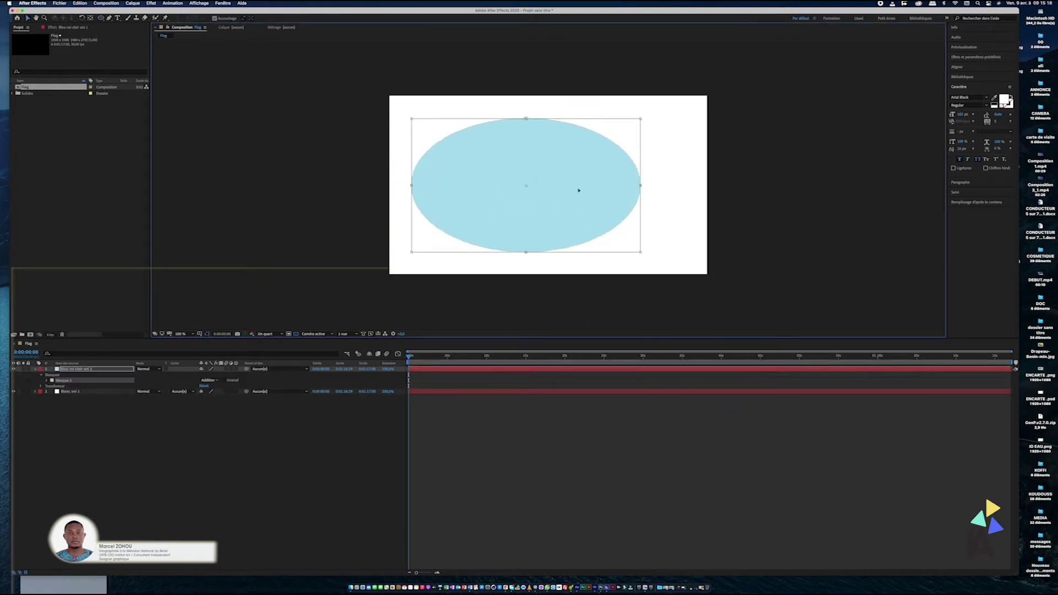
mouse_move(682, 187)
left_mouse_down()
mouse_move(640, 183)
mouse_move(698, 185)
left_mouse_up()
left_click_drag(554, 118, 555, 105)
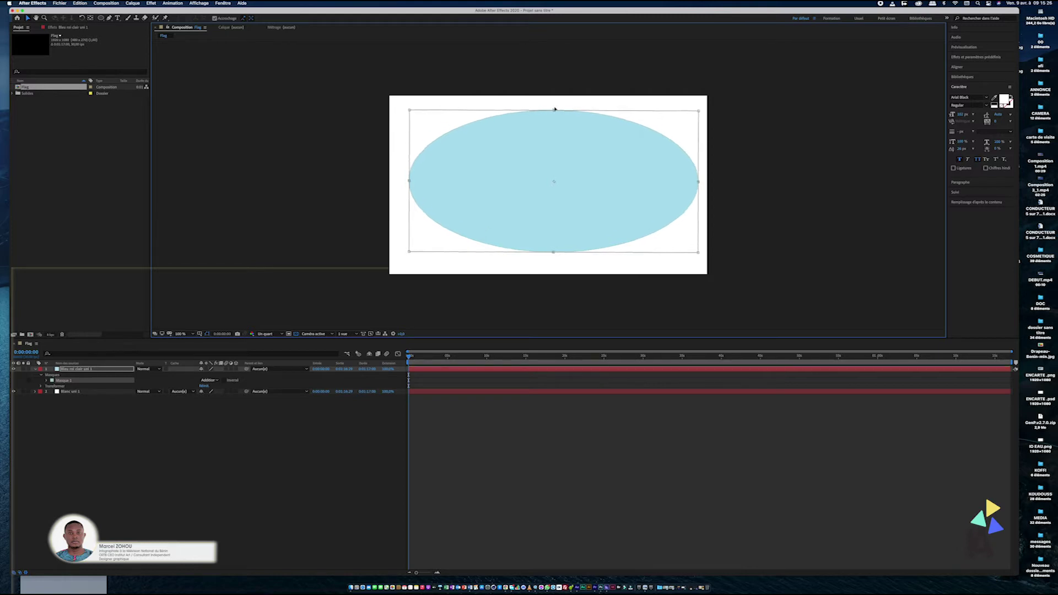
left_click_drag(553, 252, 553, 267)
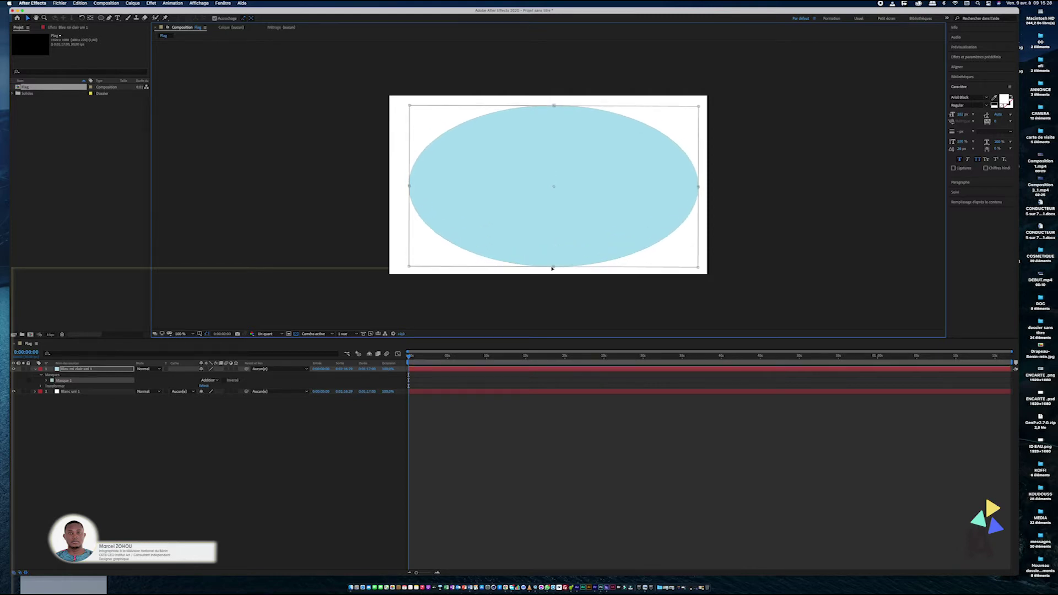
key("Return")
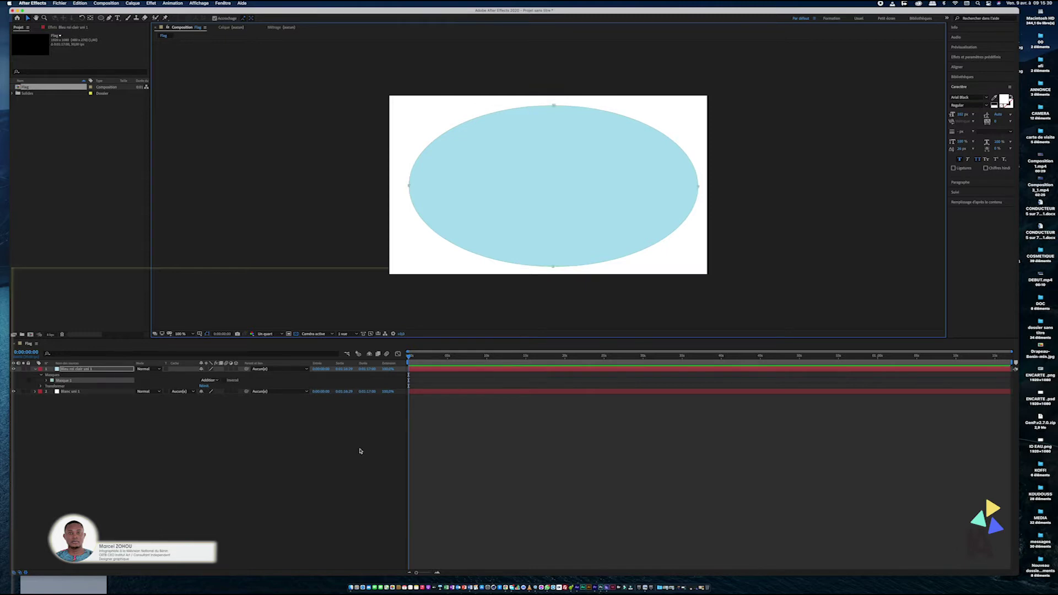
Set the ellipse mask's feather to about 1234 px for a soft blue glow.
left_click(35, 369)
left_click(412, 372)
key("f")
left_click_drag(214, 381, 329, 385)
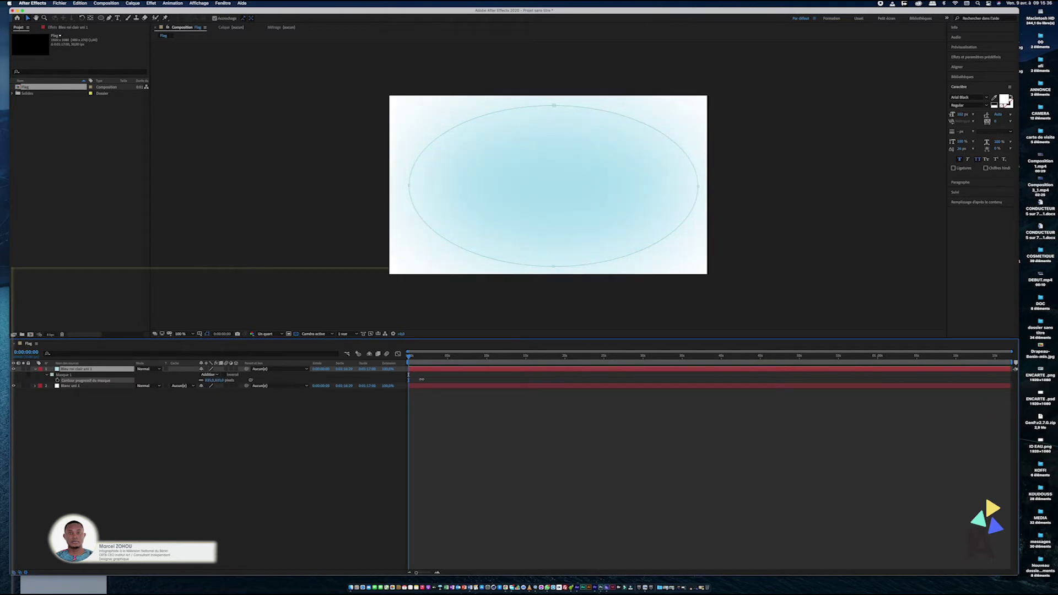
left_click_drag(329, 386, 358, 385)
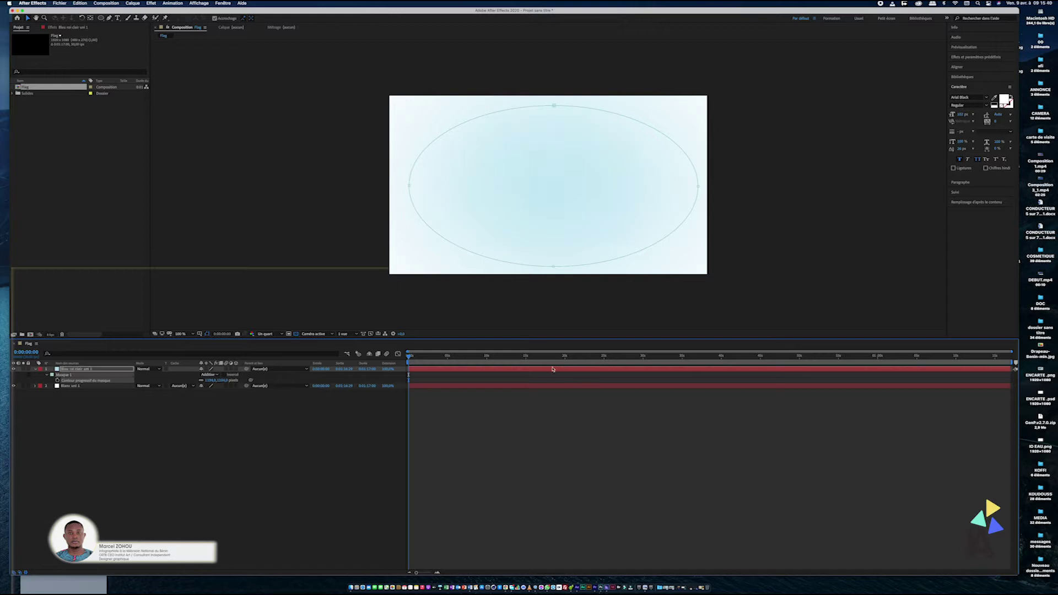
left_click(35, 368)
left_click(105, 386)
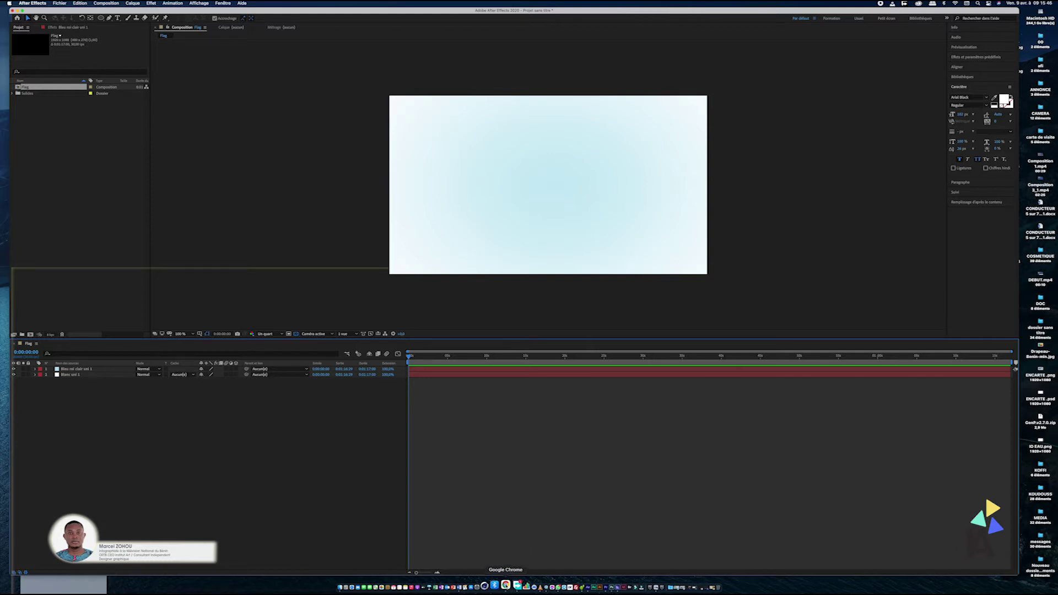
Search Google Images for 'nuage' in Chrome.
left_click(699, 587)
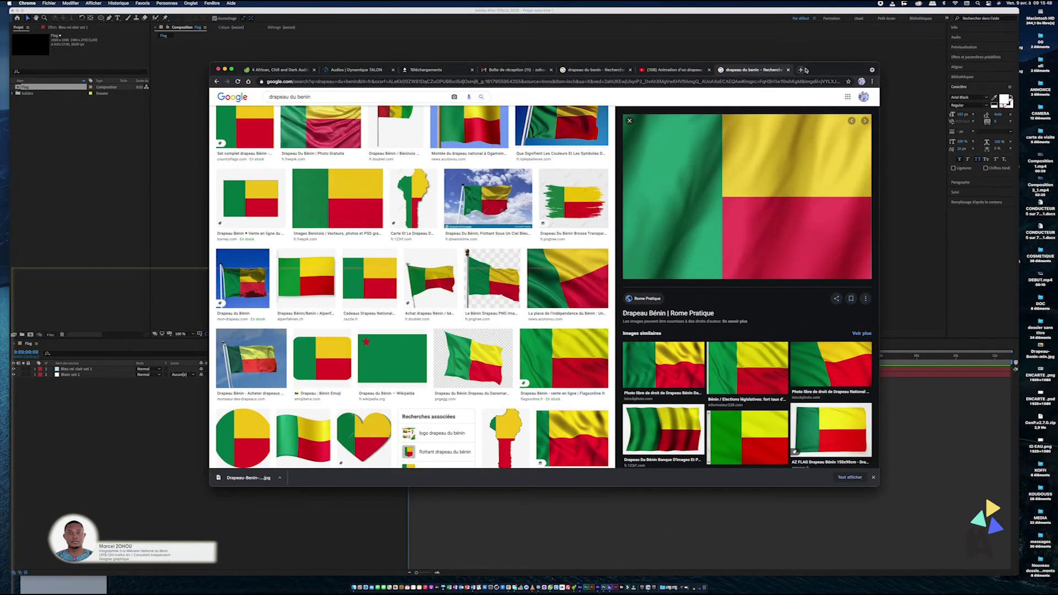
left_click(801, 69)
left_click(506, 232)
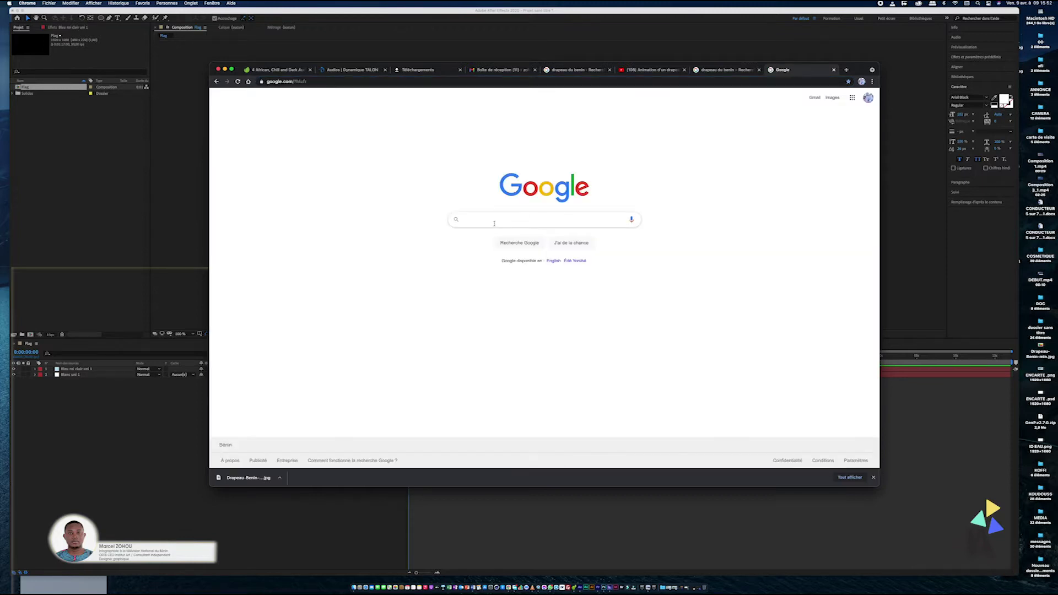
type("nuage")
key("Return")
left_click(304, 126)
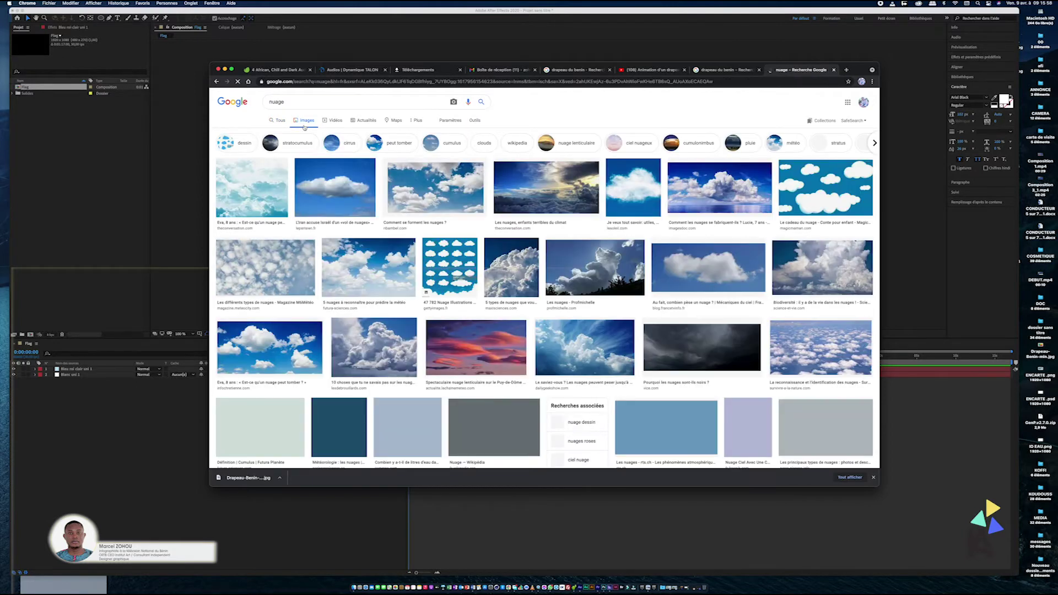
Save a blue-sky cloud photo to the desktop and minimize Chrome.
left_click(368, 267)
right_click(709, 199)
left_click(777, 272)
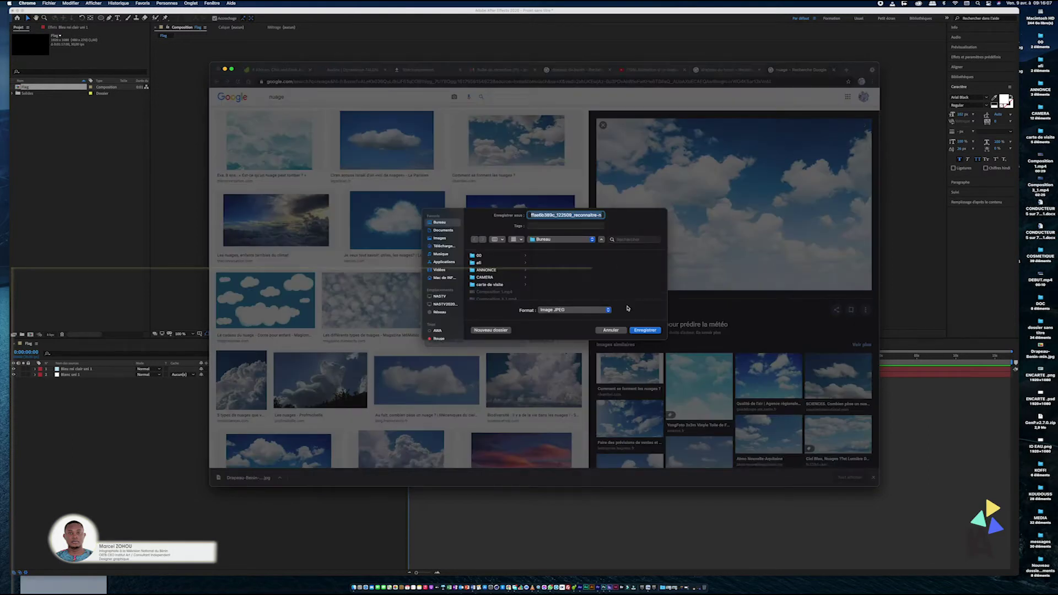
left_click(645, 331)
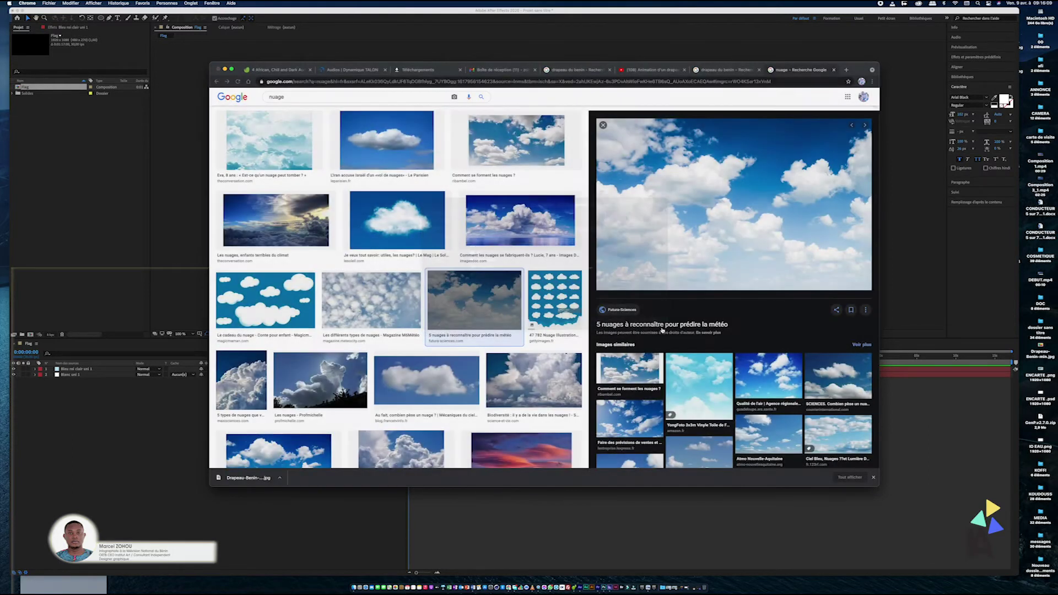
left_click(224, 70)
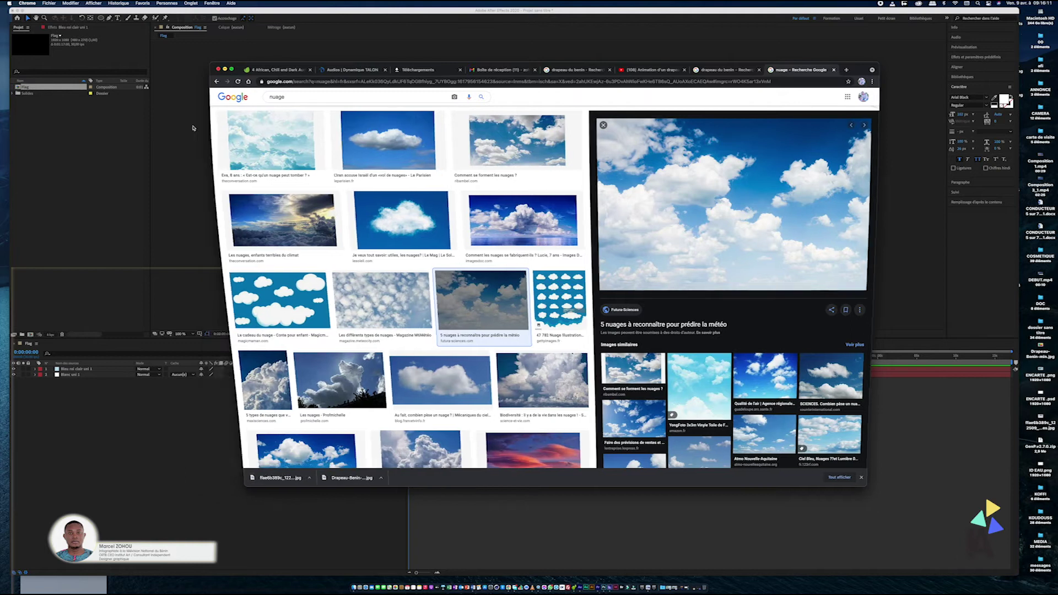
left_click(48, 221)
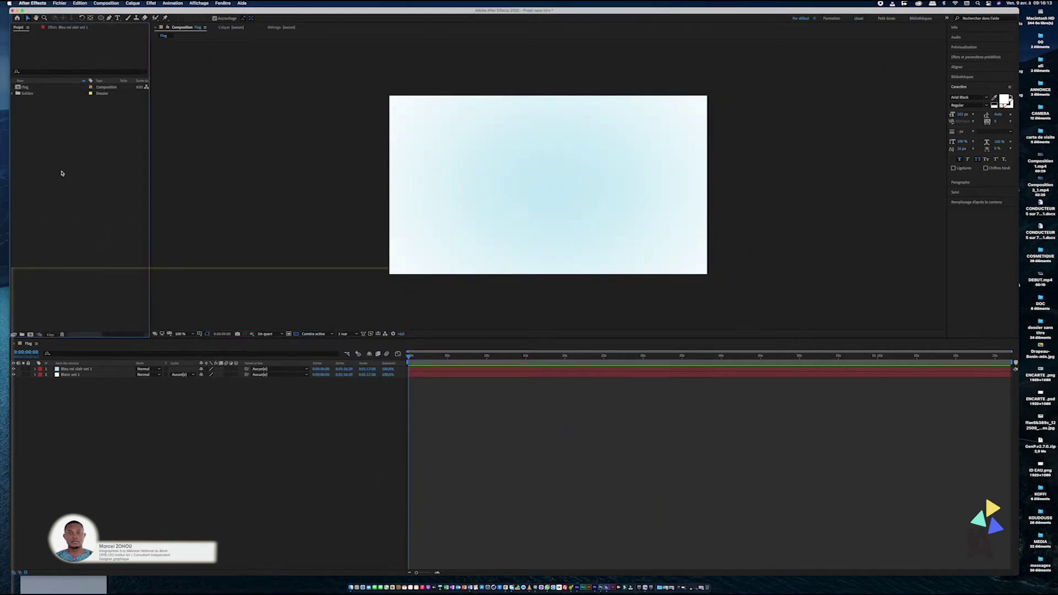
Import the nuages.jpg cloud photo into the project.
key("super+i")
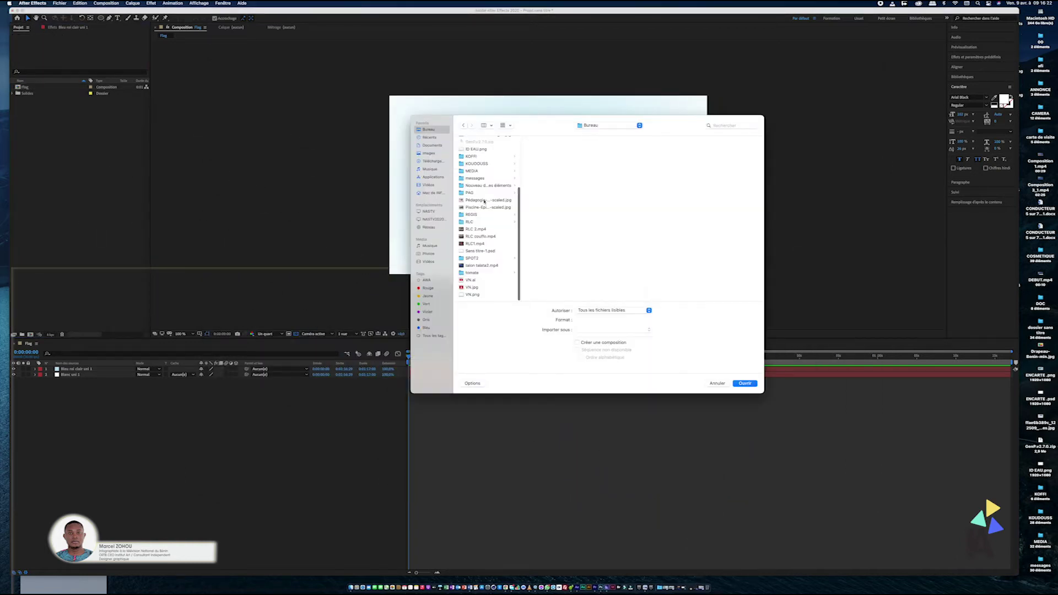
scroll(486, 260, "up", 5)
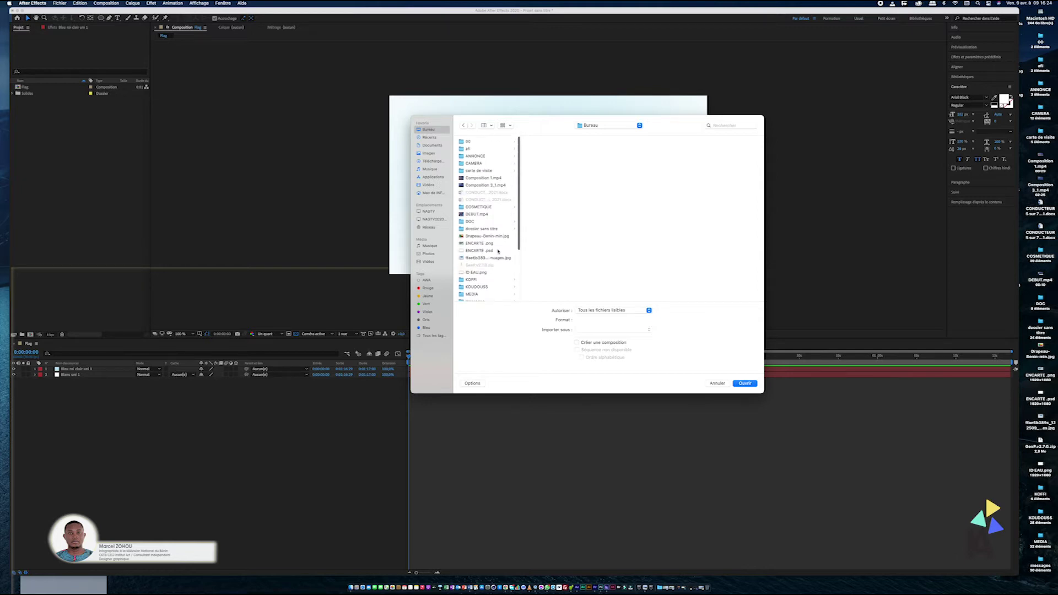
left_click(484, 258)
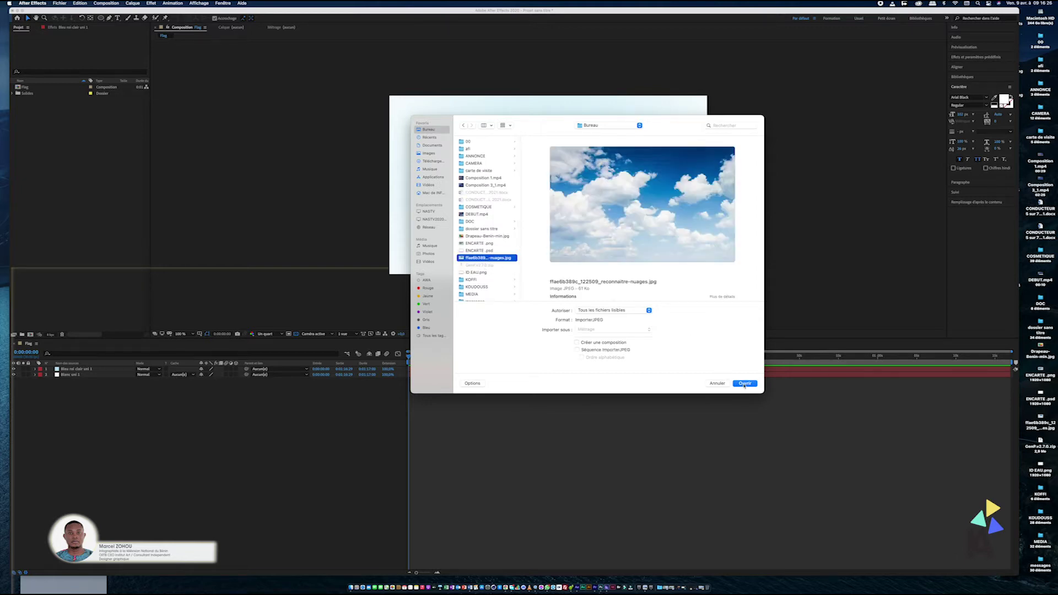
key("Return")
double_click(58, 107)
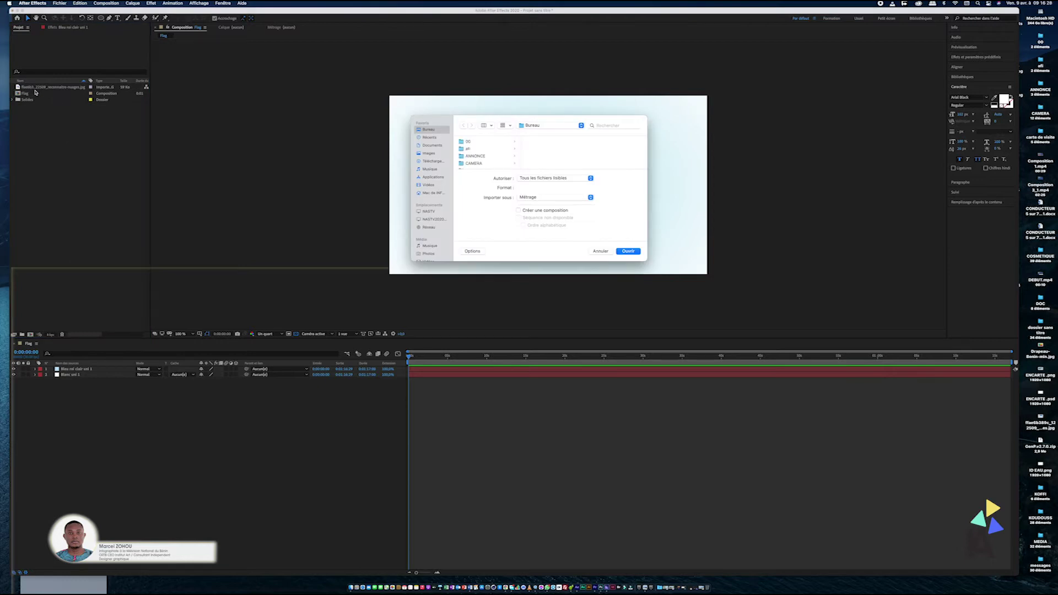
left_click(599, 251)
Add the cloud photo as the top layer and scale it to about 136%.
left_click_drag(47, 87, 94, 368)
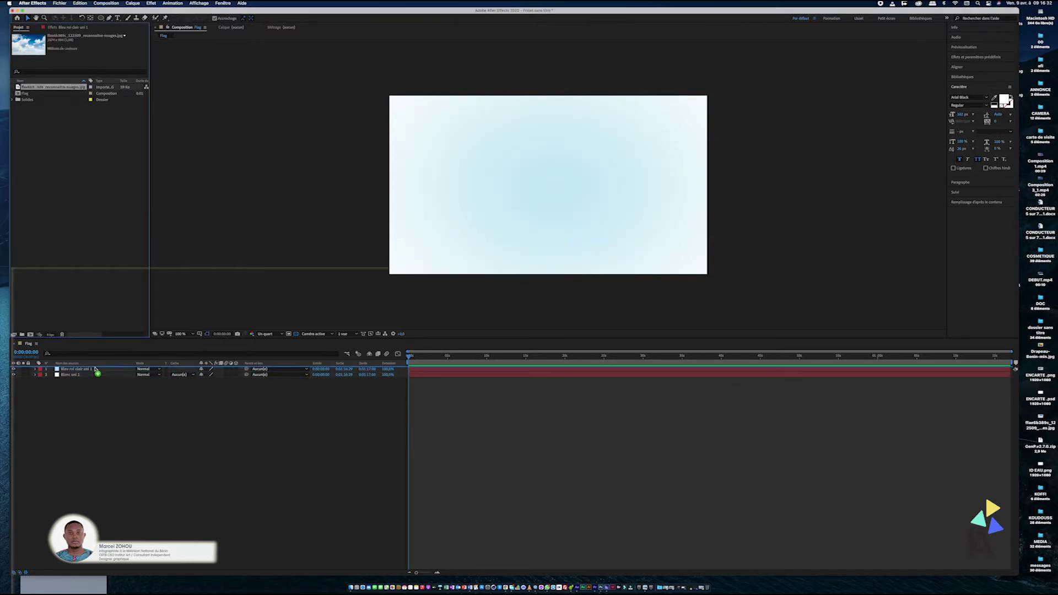
key("s")
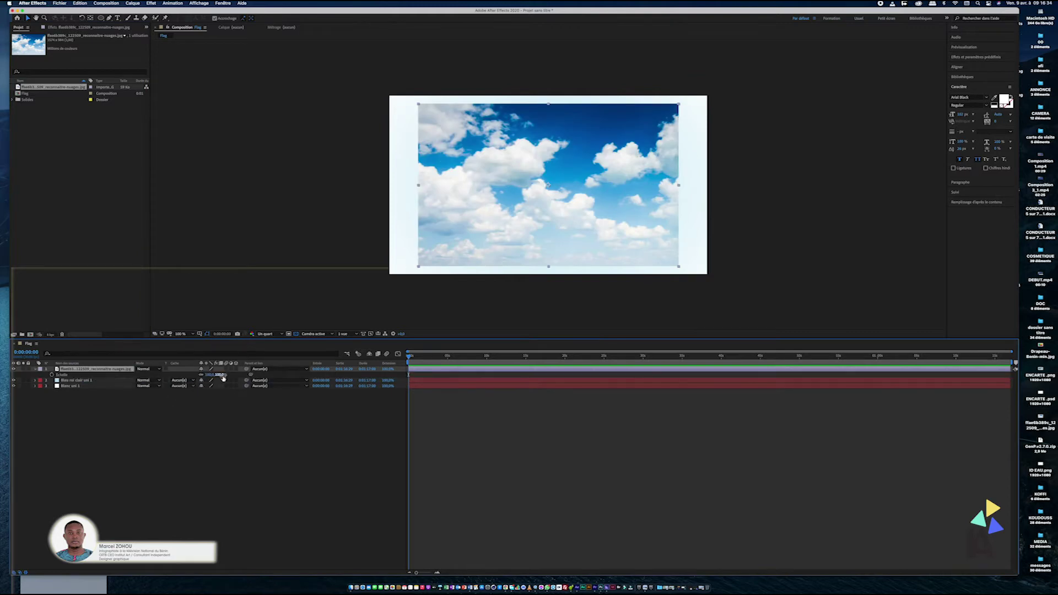
left_click_drag(216, 374, 230, 375)
key("s")
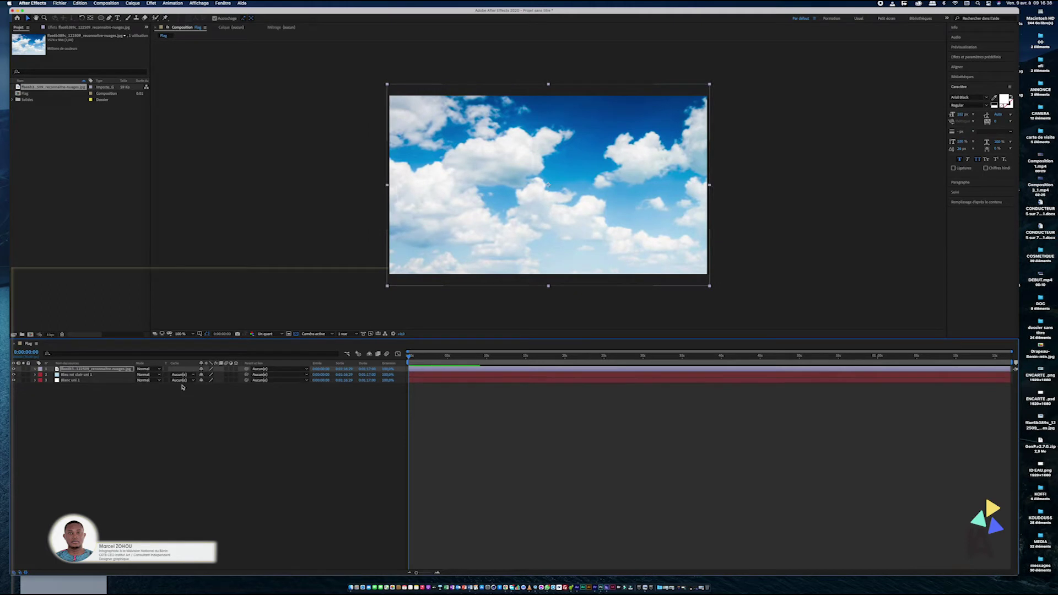
left_click_drag(81, 374, 83, 376)
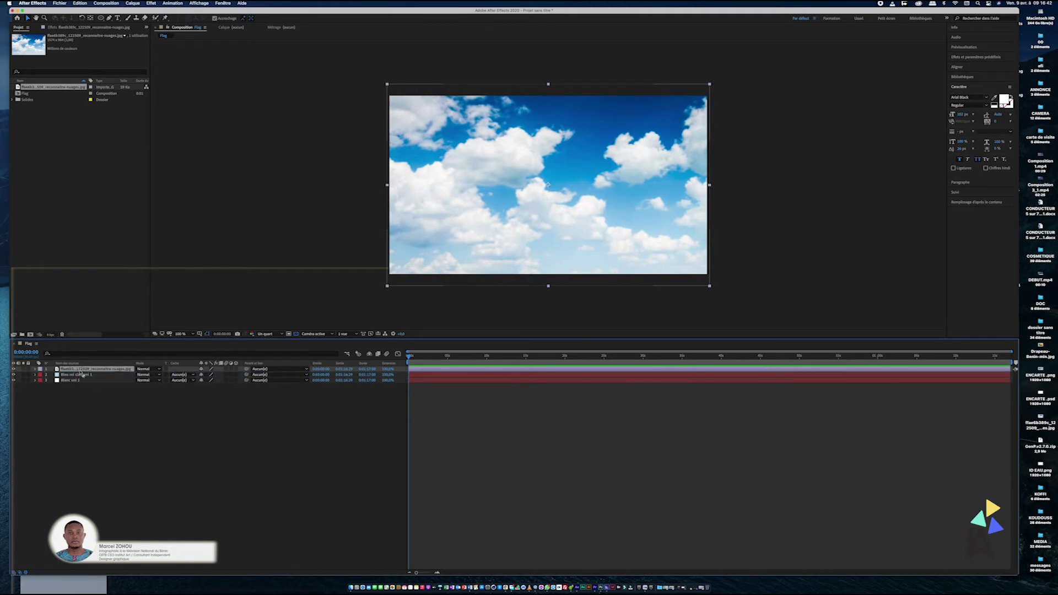
Fade the cloud layer down to 10% opacity.
key("t")
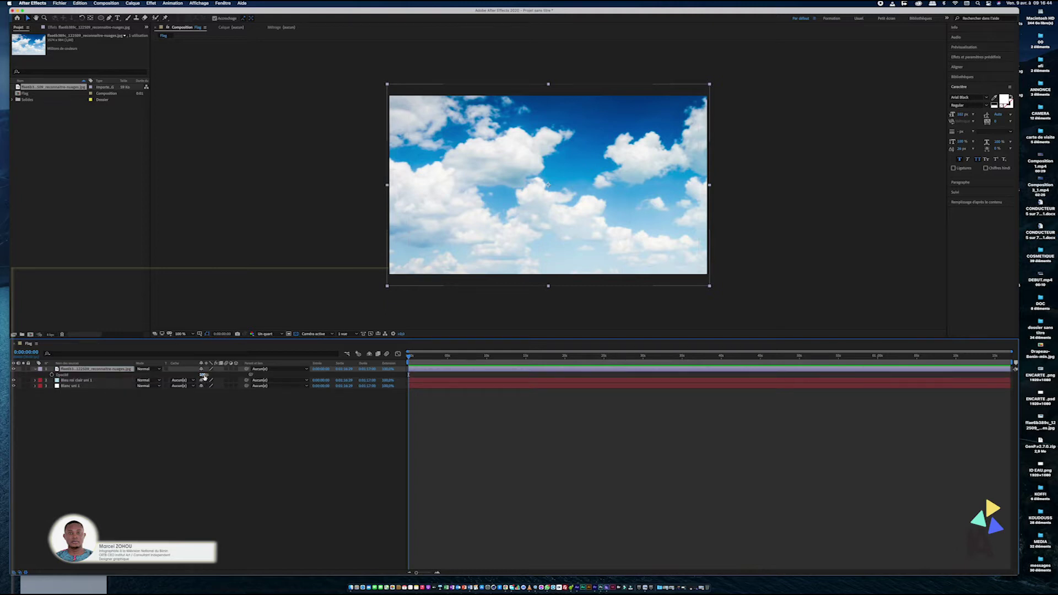
left_click_drag(203, 375, 180, 381)
key("t")
Keyframe the clouds' Scale from 124% to about 145% later on, with Easy Ease.
key("s")
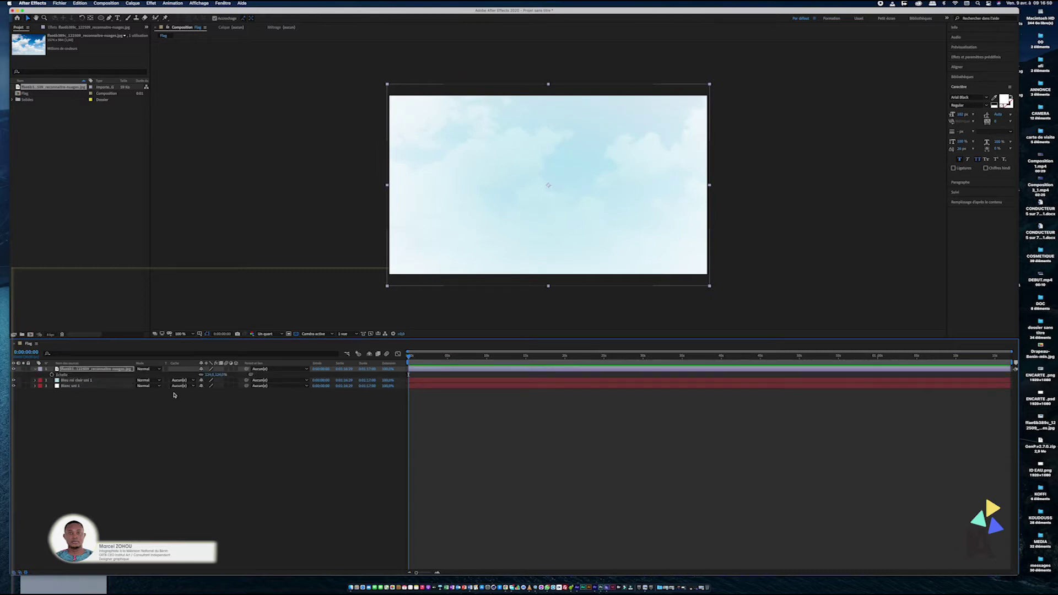
left_click(52, 375)
left_click(877, 357)
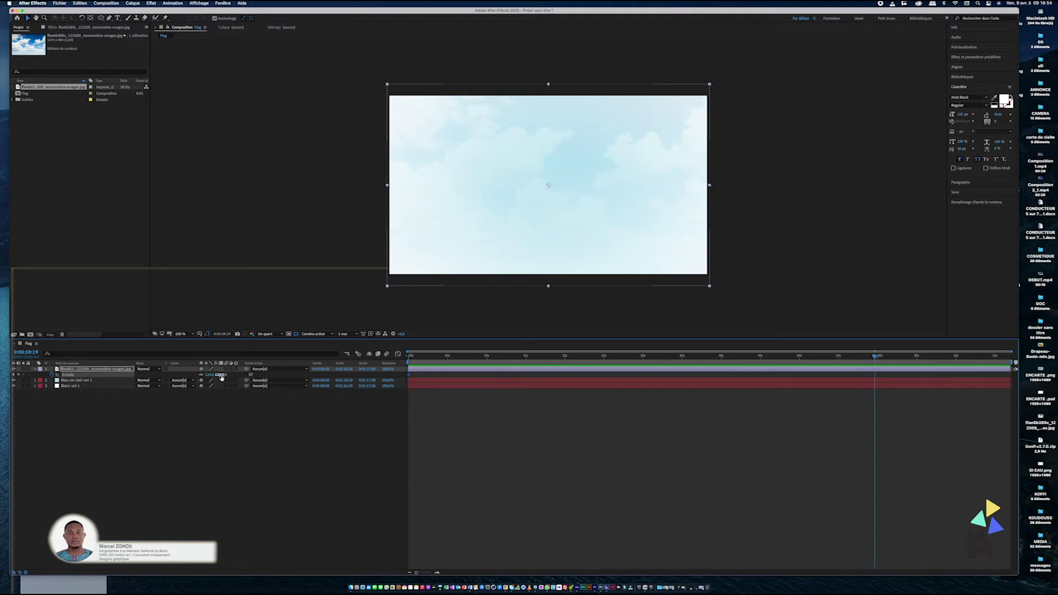
left_click_drag(222, 377, 226, 375)
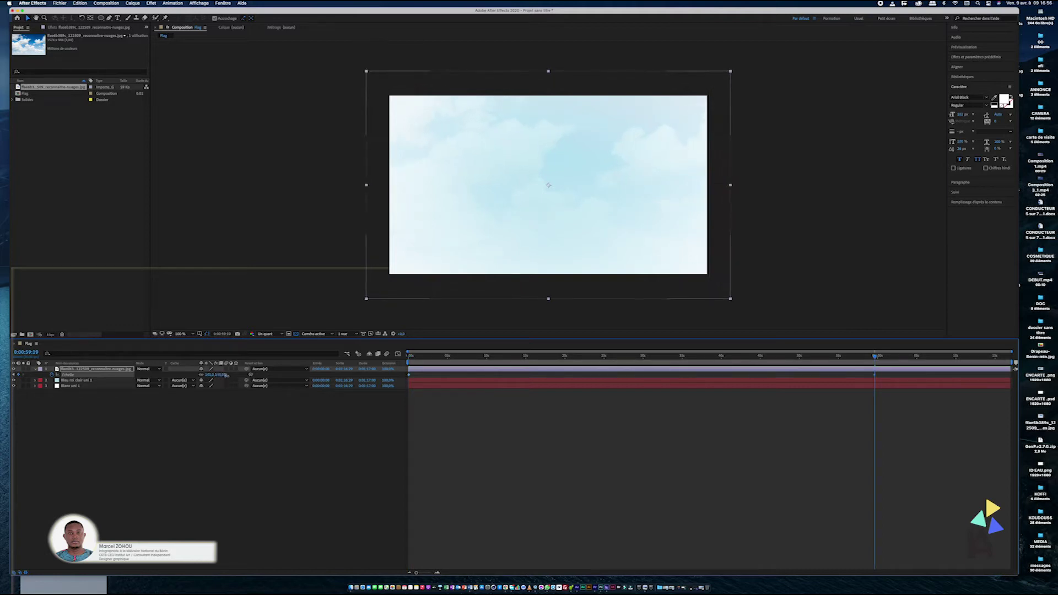
right_click(874, 374)
mouse_move(922, 464)
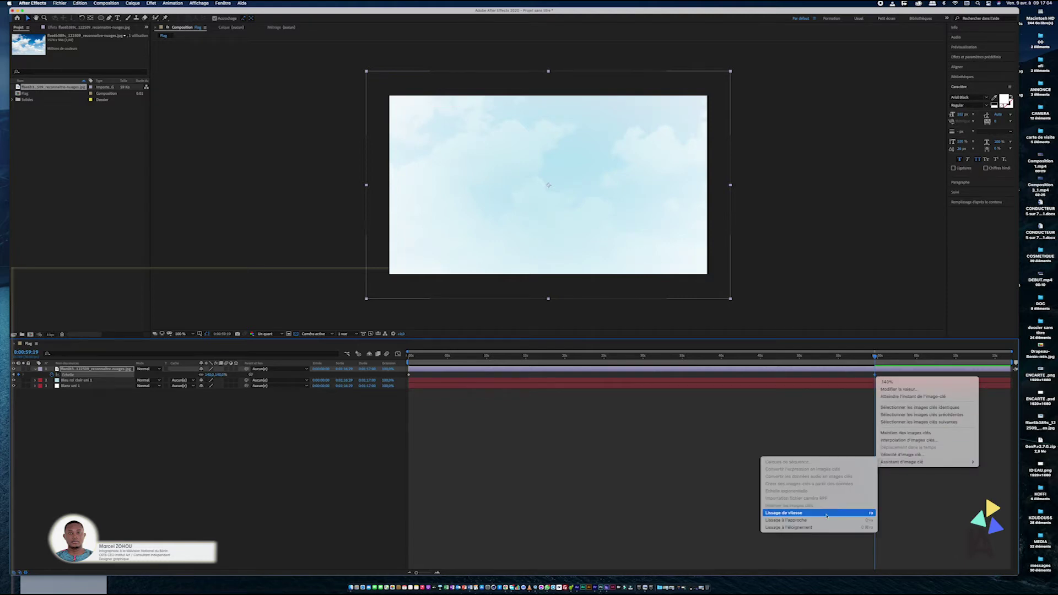
left_click(810, 521)
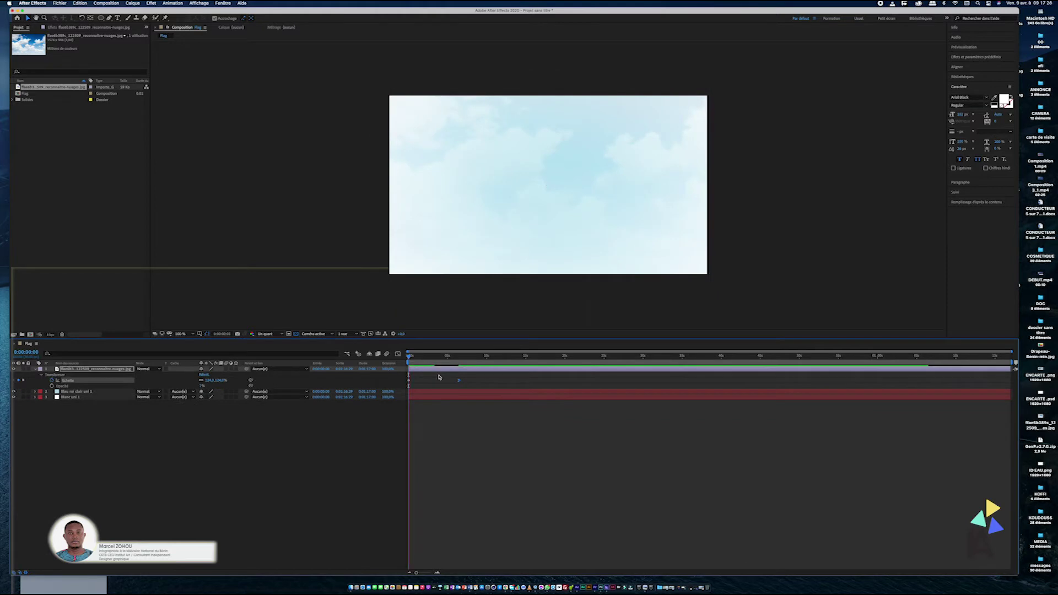
key("space")
key("u")
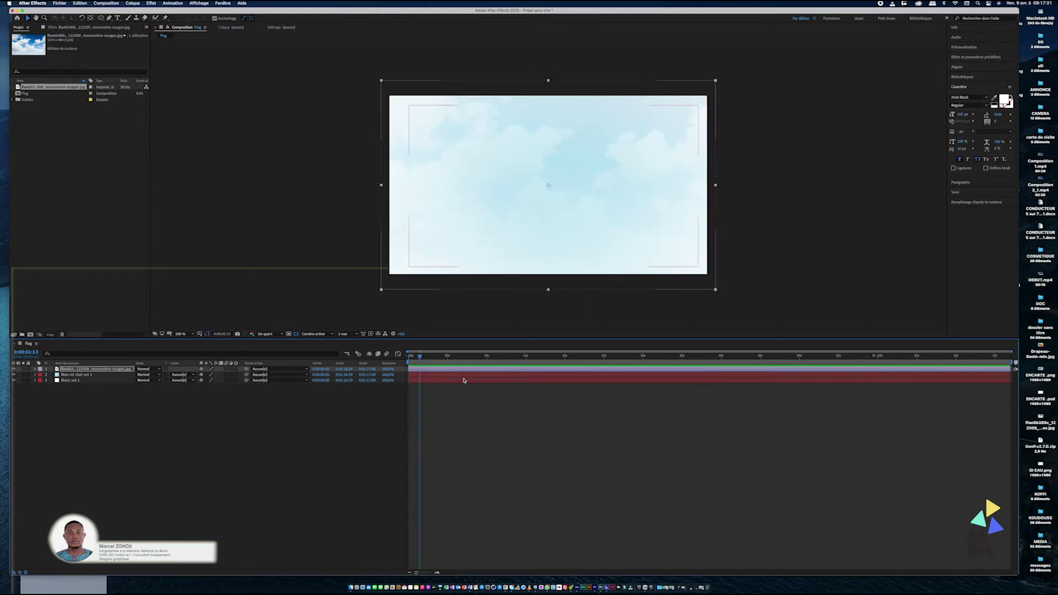
left_click(268, 441)
Pre-compose the cloud and two solid layers into a layer named BG.
left_click_drag(61, 395, 91, 370)
right_click(92, 369)
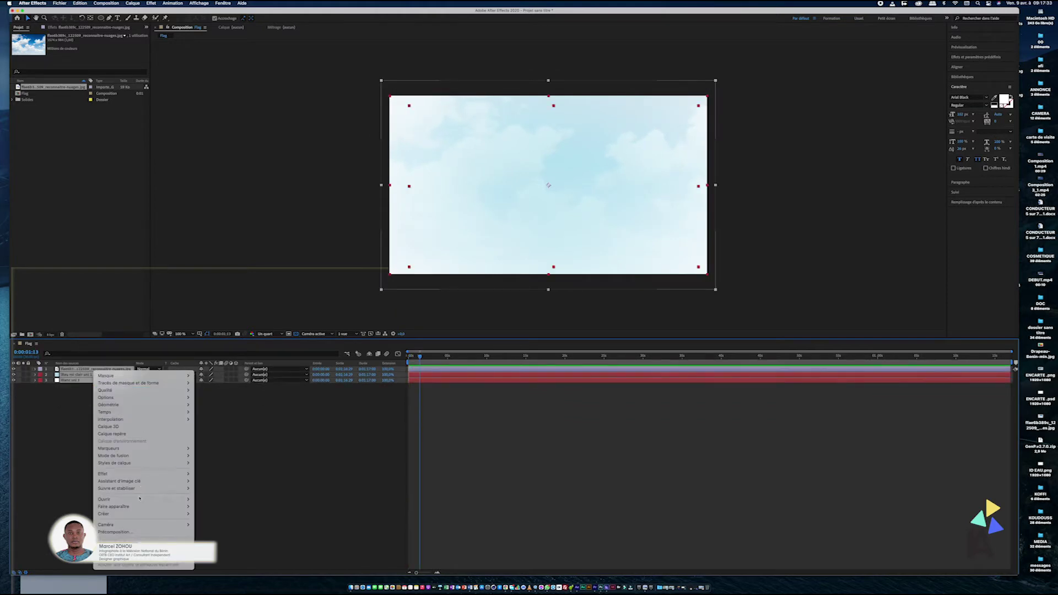
left_click(318, 489)
type("BG")
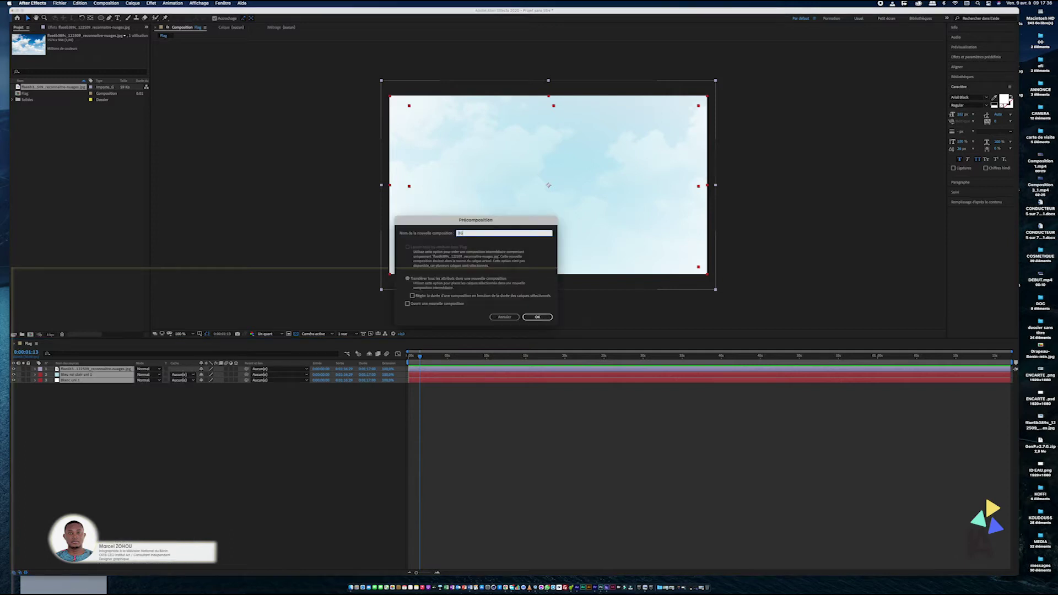
key("Return")
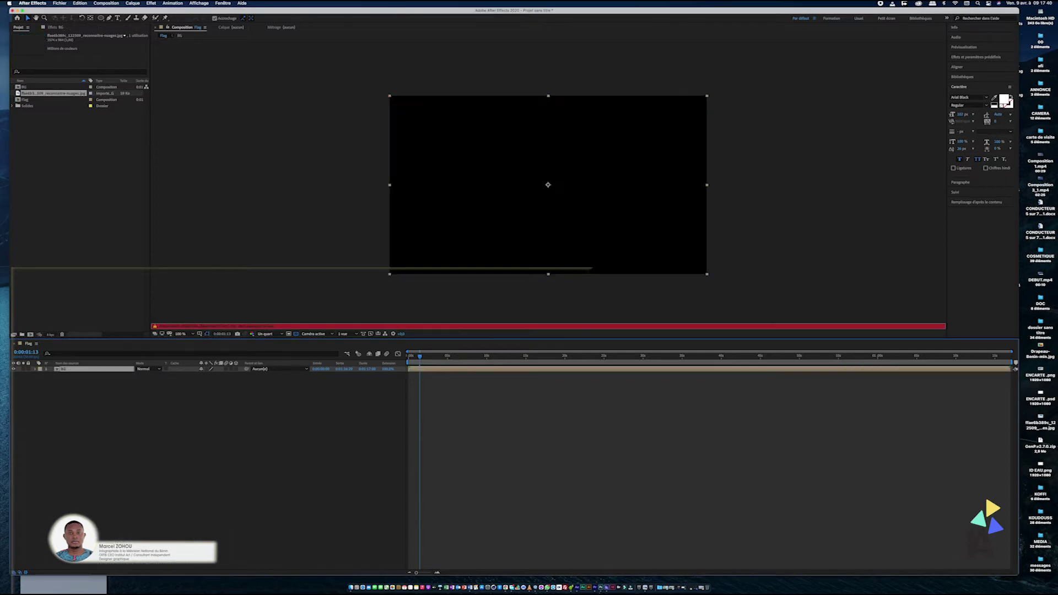
left_click(210, 431)
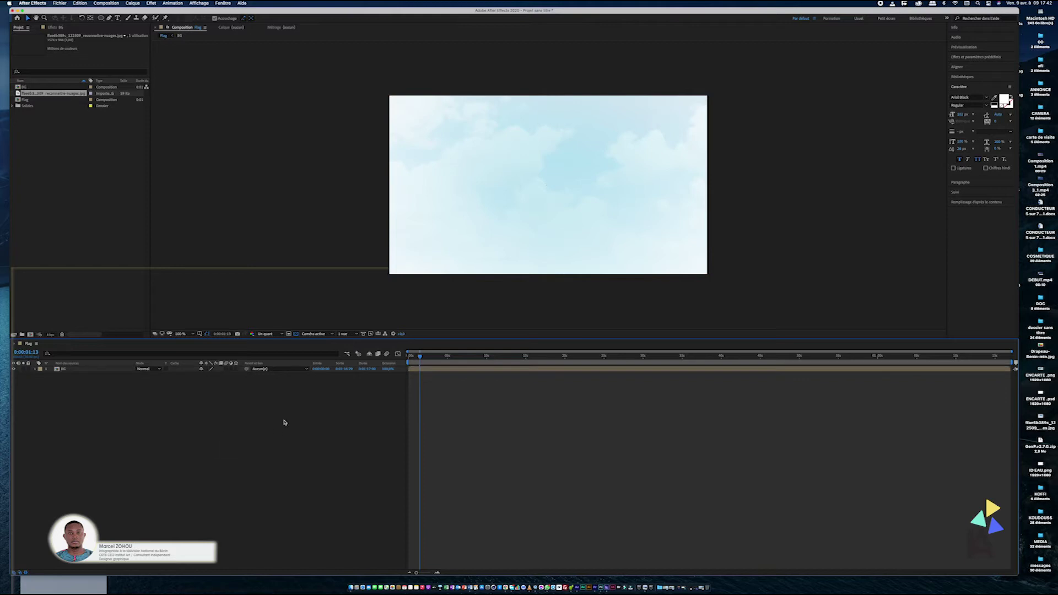
Import Drapeau-Benin-min.jpg and place it in the timeline above BG.
double_click(81, 200)
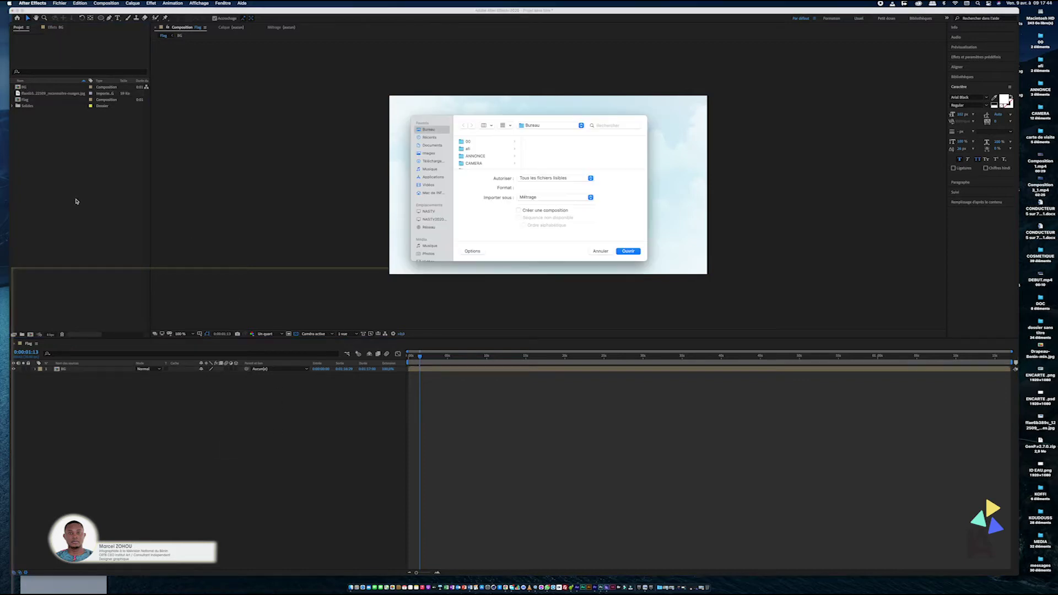
left_click_drag(646, 254, 791, 363)
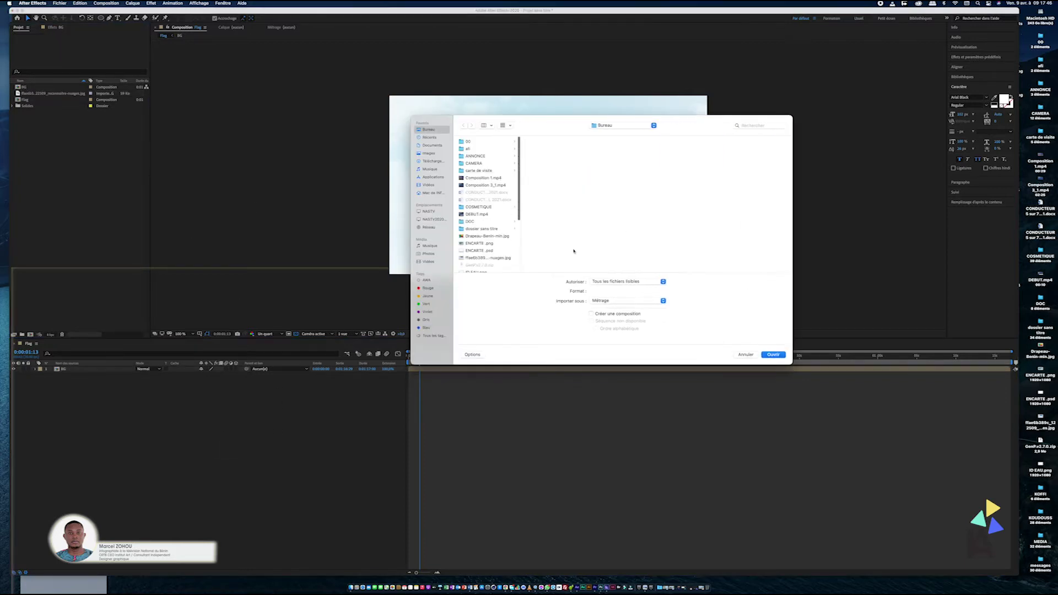
left_click(484, 236)
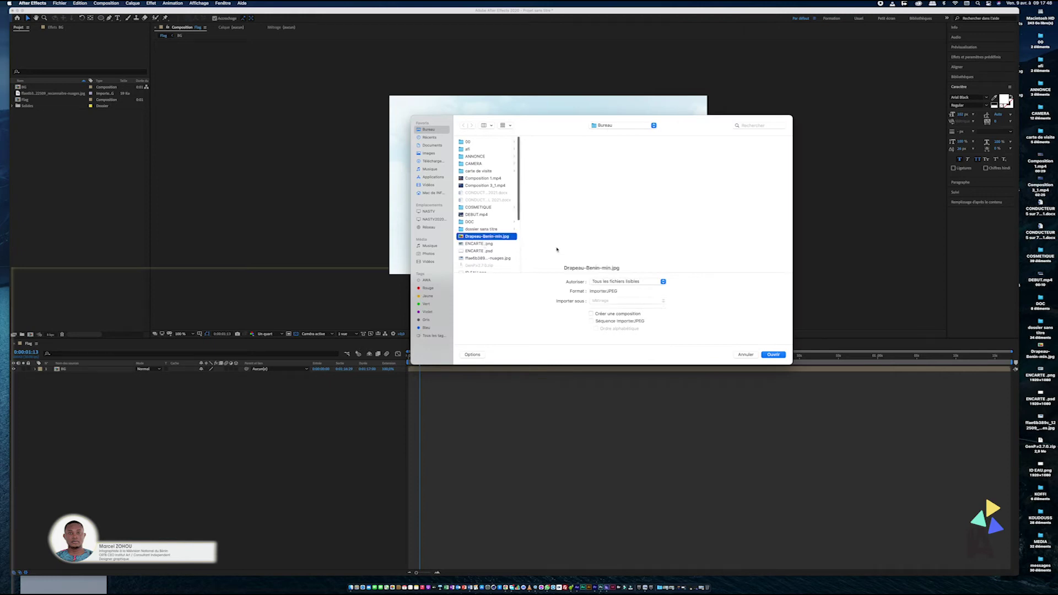
left_click(773, 355)
left_click_drag(38, 95, 82, 370)
left_click(562, 173)
Scale the flag to about 136% and apply the Onde progressive effect.
key("s")
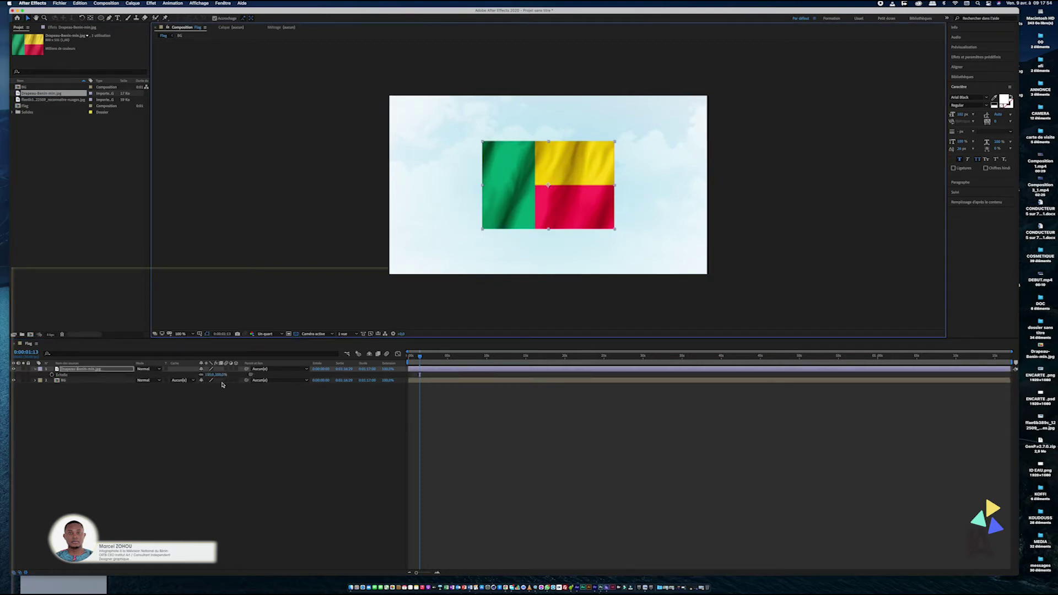
left_click_drag(218, 375, 226, 374)
left_click(151, 3)
mouse_move(173, 98)
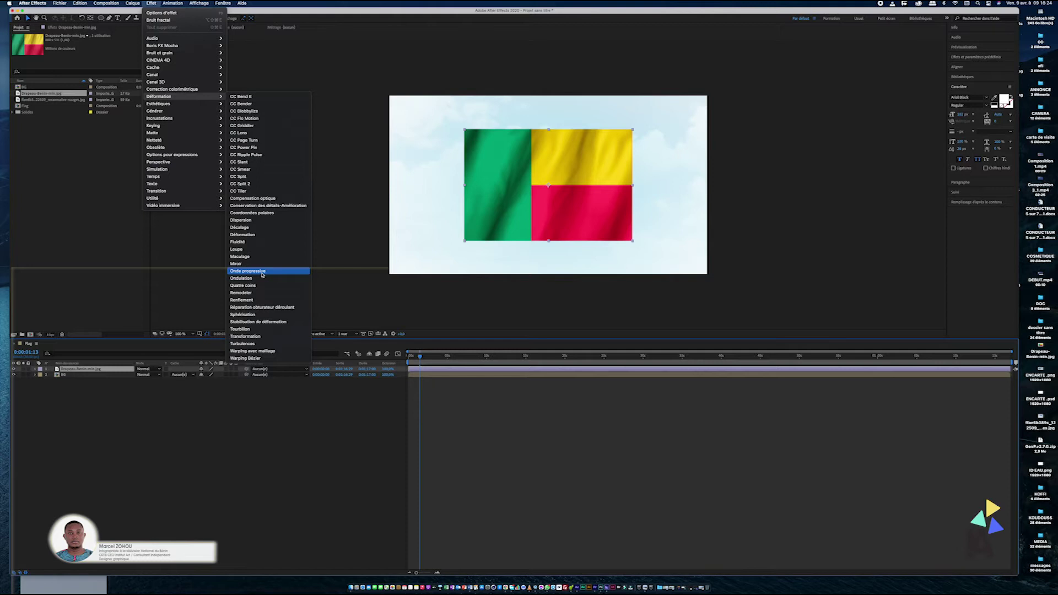
left_click(262, 272)
left_click(424, 369)
Set the wave's Amplitude to 20 and Période to 150, then preview.
left_click(89, 52)
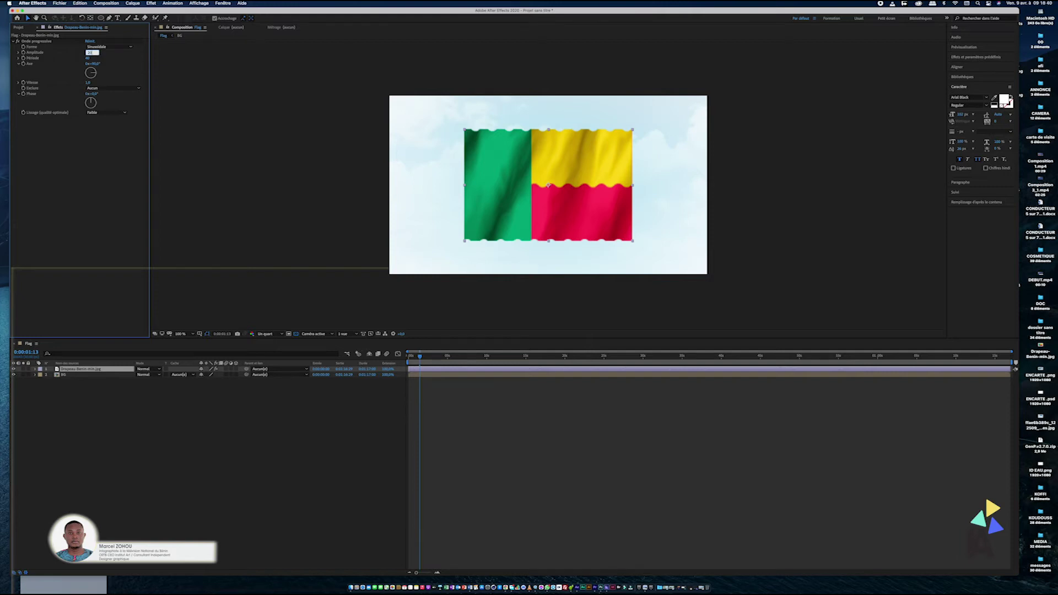
key("Return")
left_click(89, 58)
left_click(50, 193)
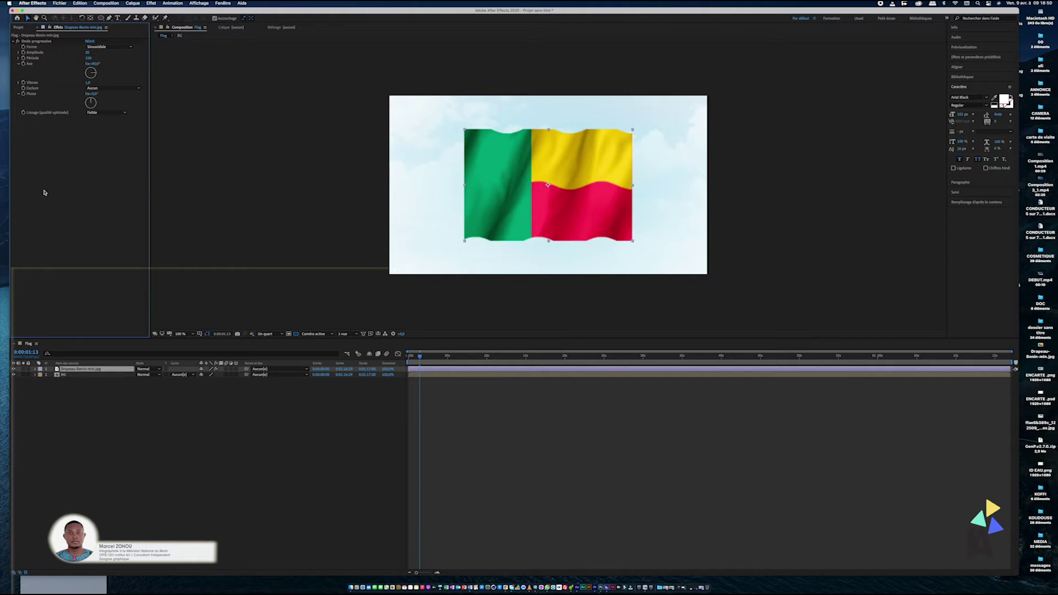
left_click(422, 362)
key("space")
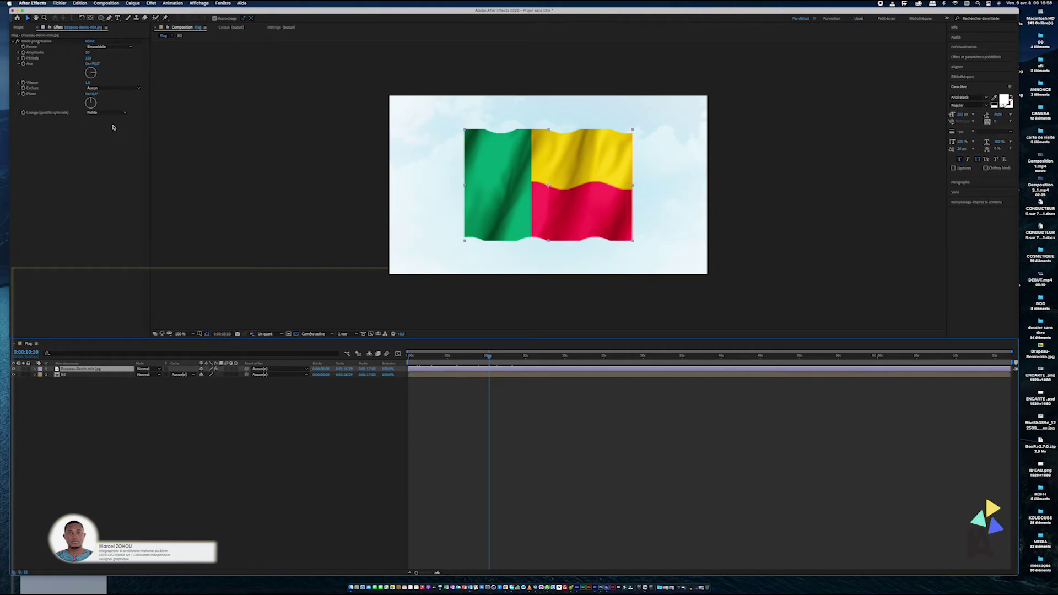
Try a Période of 200 in preview, then return it to 150.
left_click_drag(89, 60, 118, 60)
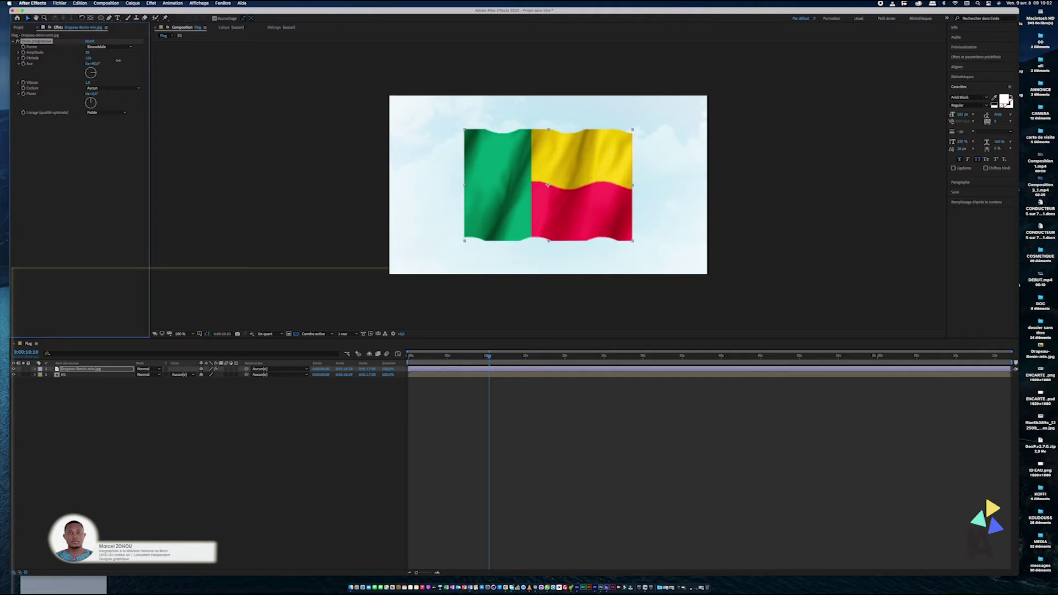
left_click(92, 59)
type("200")
left_click(207, 485)
left_click(412, 357)
key("space")
key("space")
left_click(92, 58)
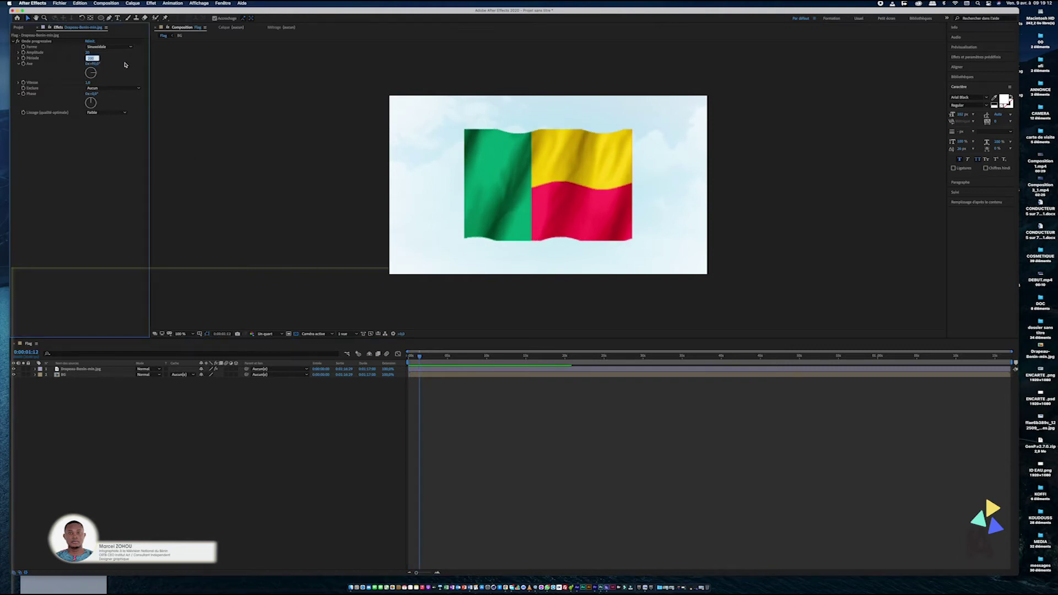
left_click(214, 482)
left_click(435, 371)
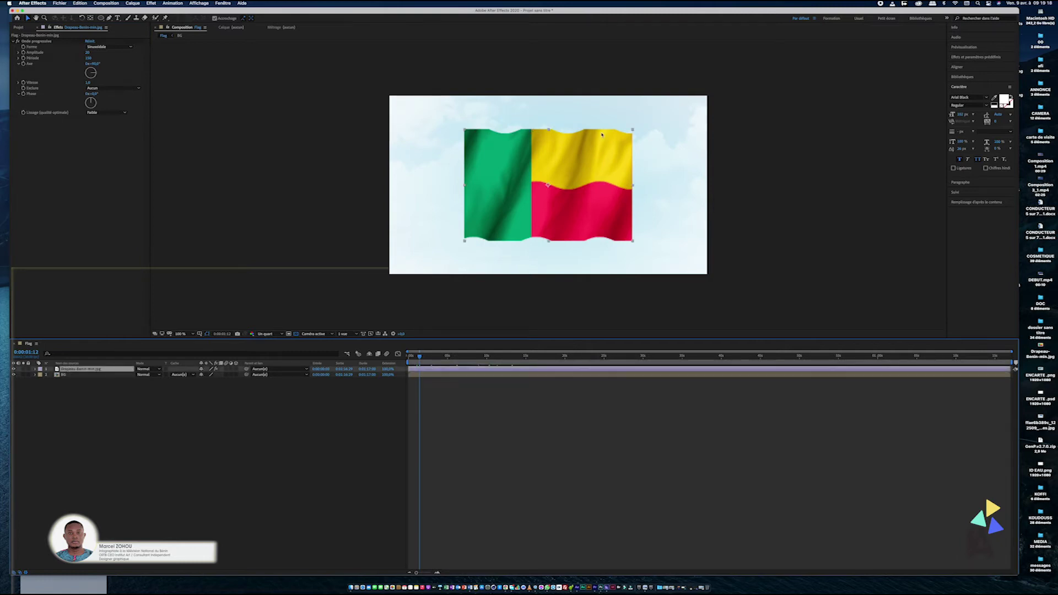
Draw a closed four-point Pen mask over the flag's top edge.
key("g")
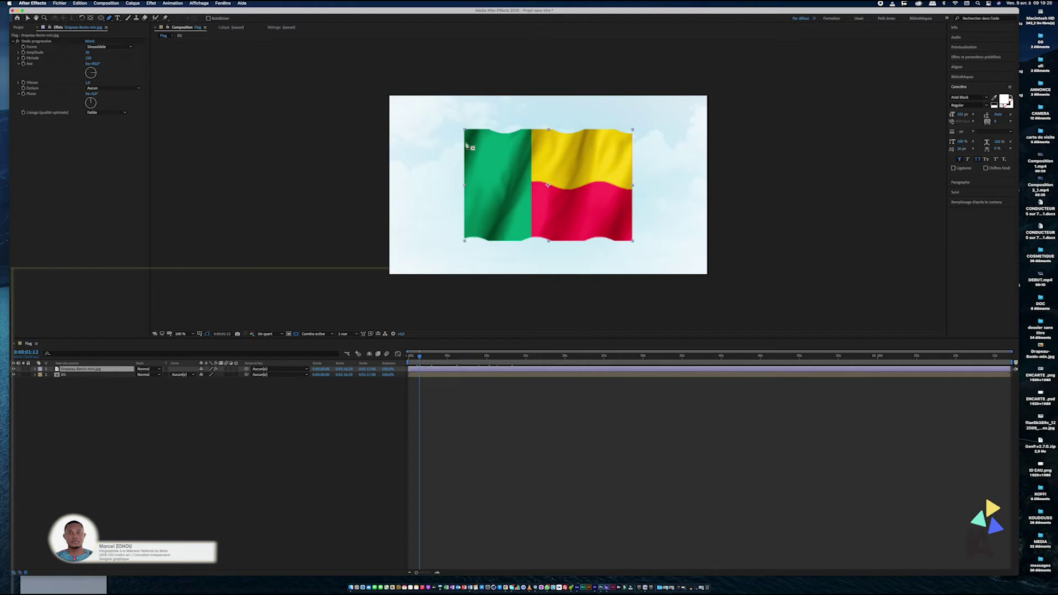
left_click(438, 108)
left_click(655, 113)
left_click(651, 142)
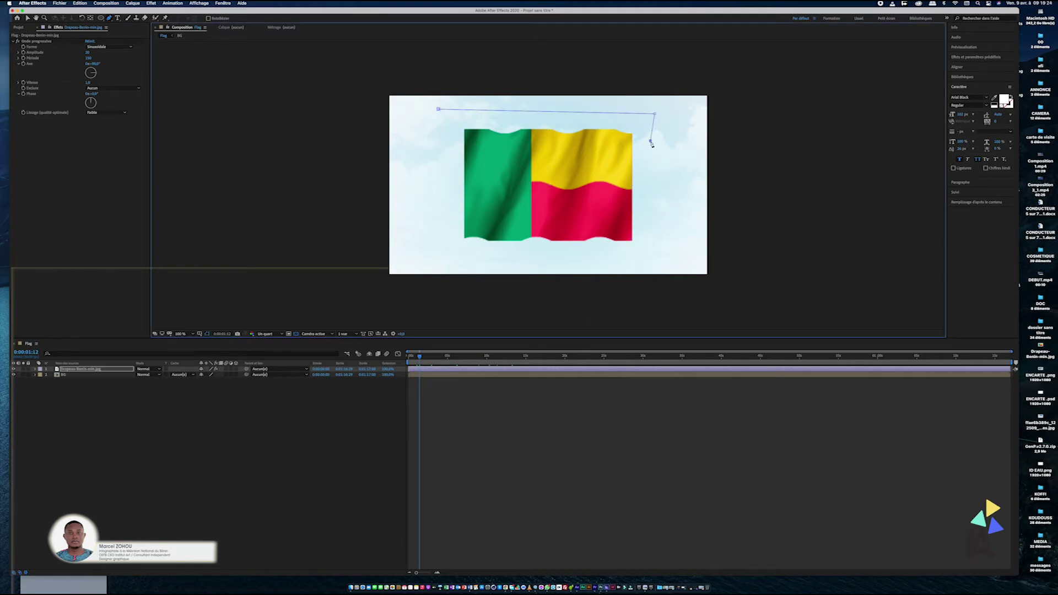
left_click(444, 137)
left_click(438, 110)
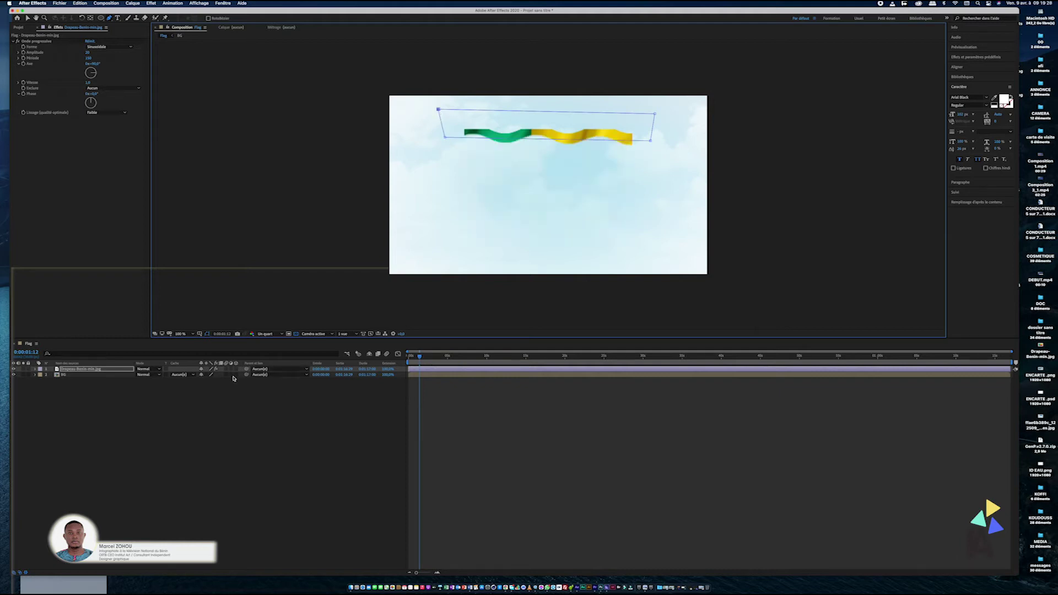
Set Masque 1's mode to Soustraction to trim the flag's top.
left_click(35, 369)
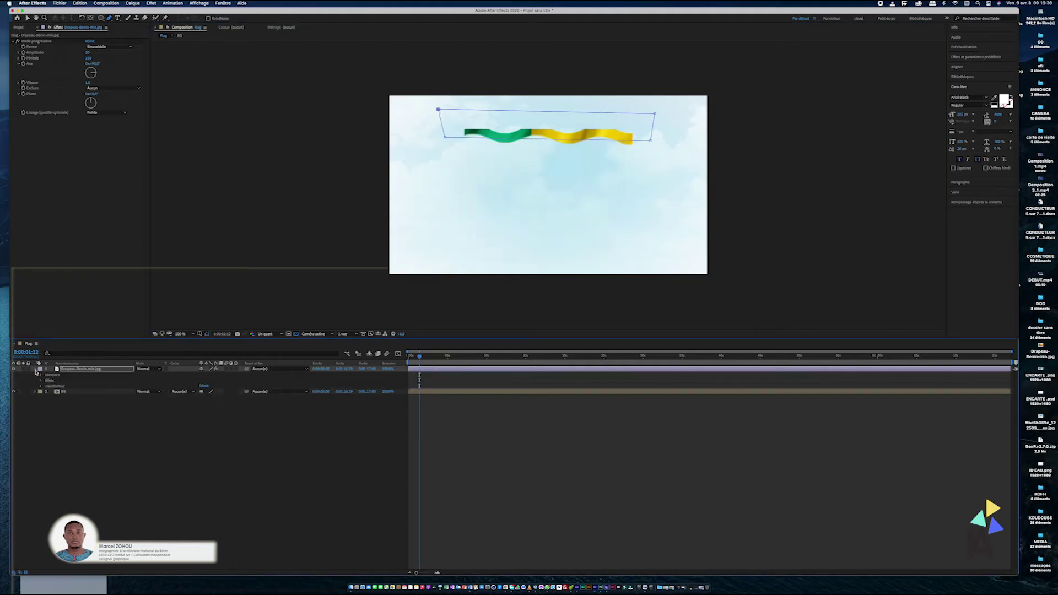
left_click(42, 381)
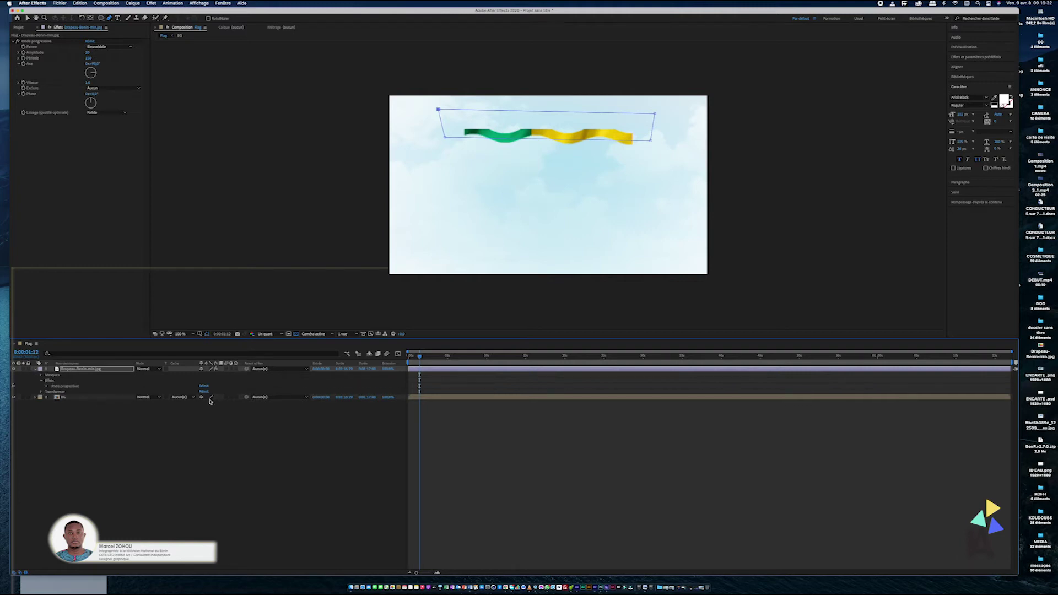
left_click(41, 380)
left_click(41, 375)
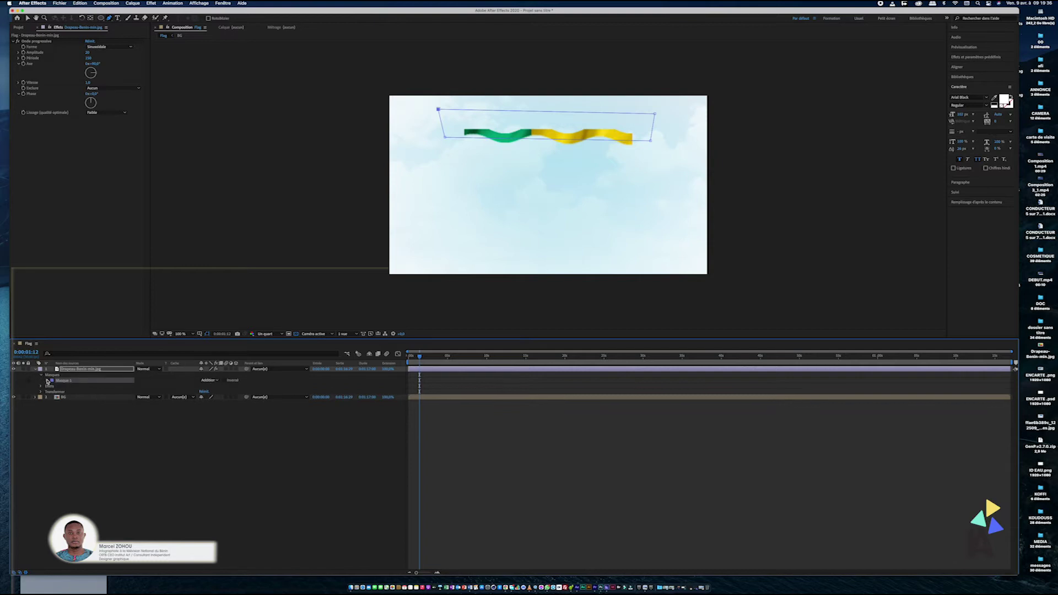
left_click(212, 380)
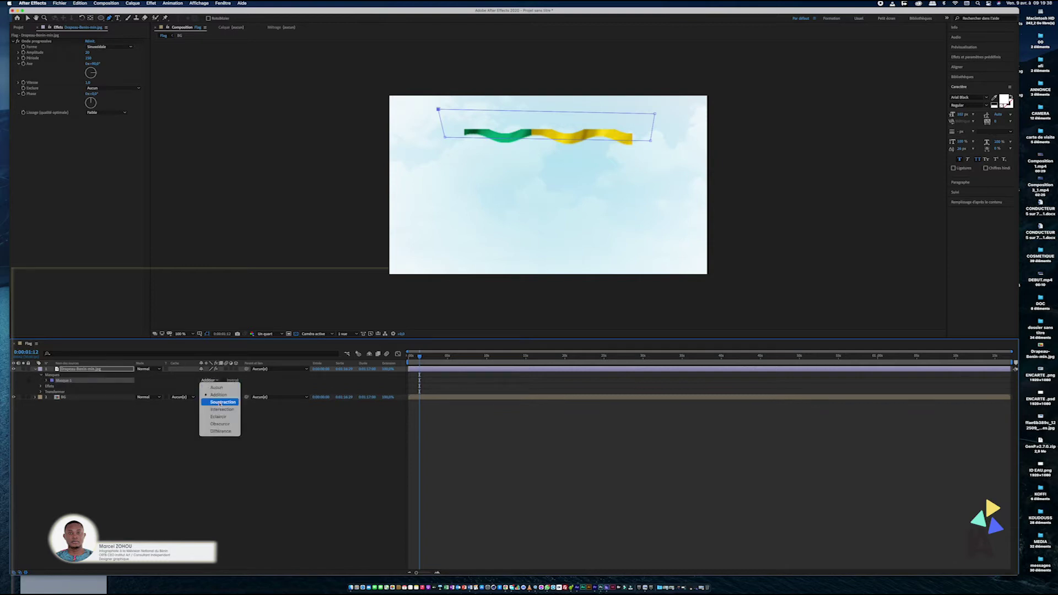
left_click(219, 404)
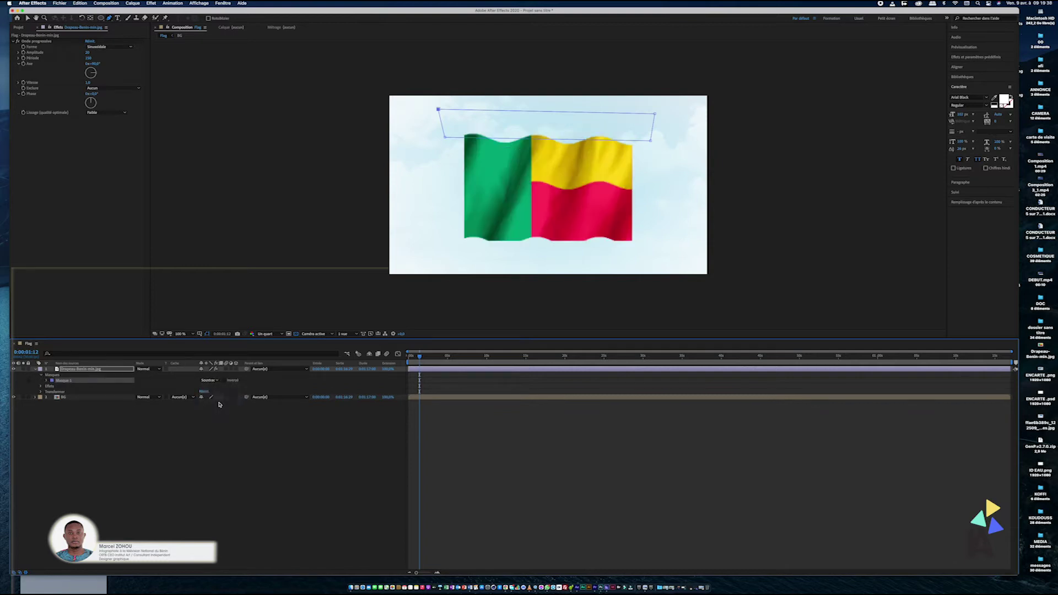
left_click(34, 369)
left_click(102, 417)
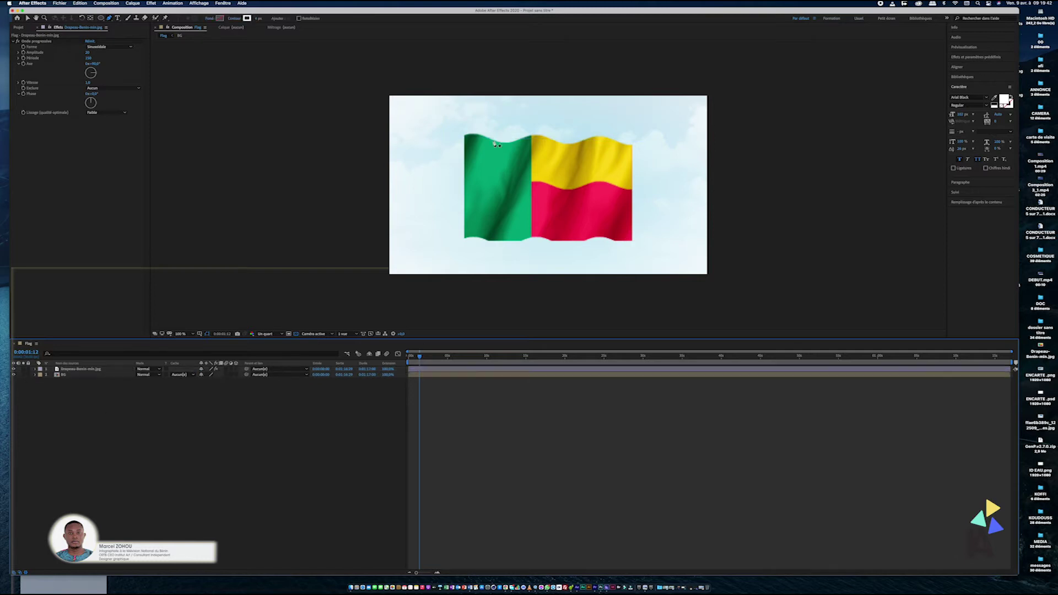
Select the mask's bottom-right point with the Selection tool.
left_click(430, 369)
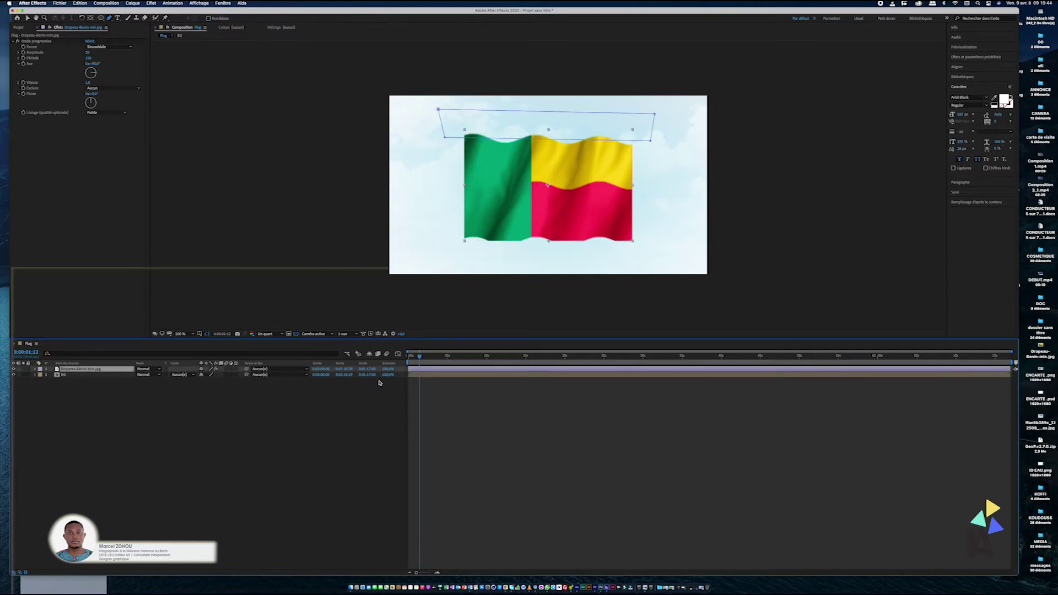
left_click(27, 18)
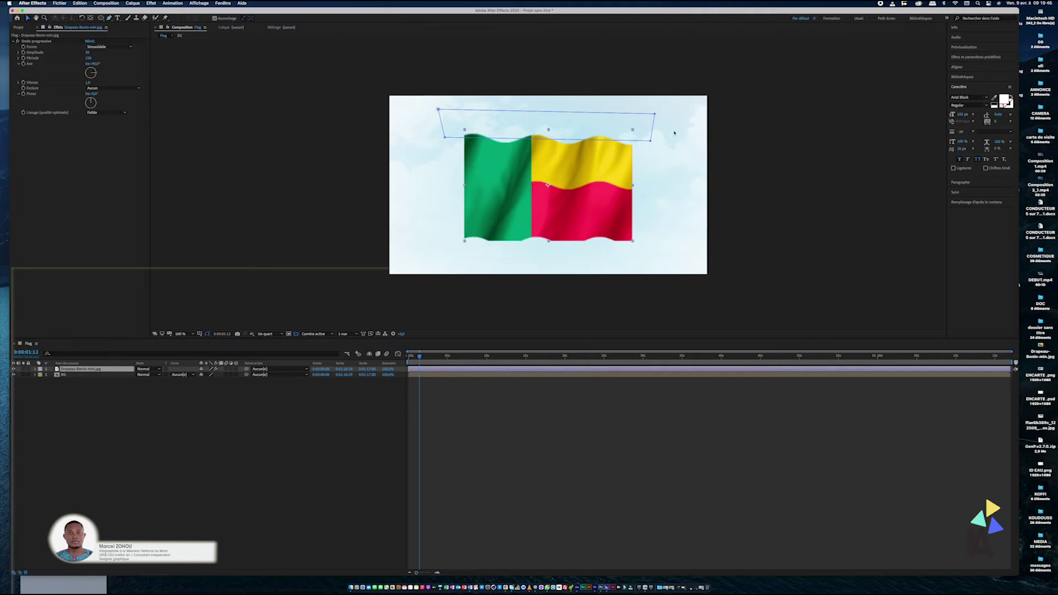
left_click(650, 142)
Lower the top mask's bottom edge slightly and draw a second mask along the flag's bottom edge.
mouse_move(645, 142)
left_mouse_down()
mouse_move(646, 158)
mouse_move(645, 138)
left_mouse_up()
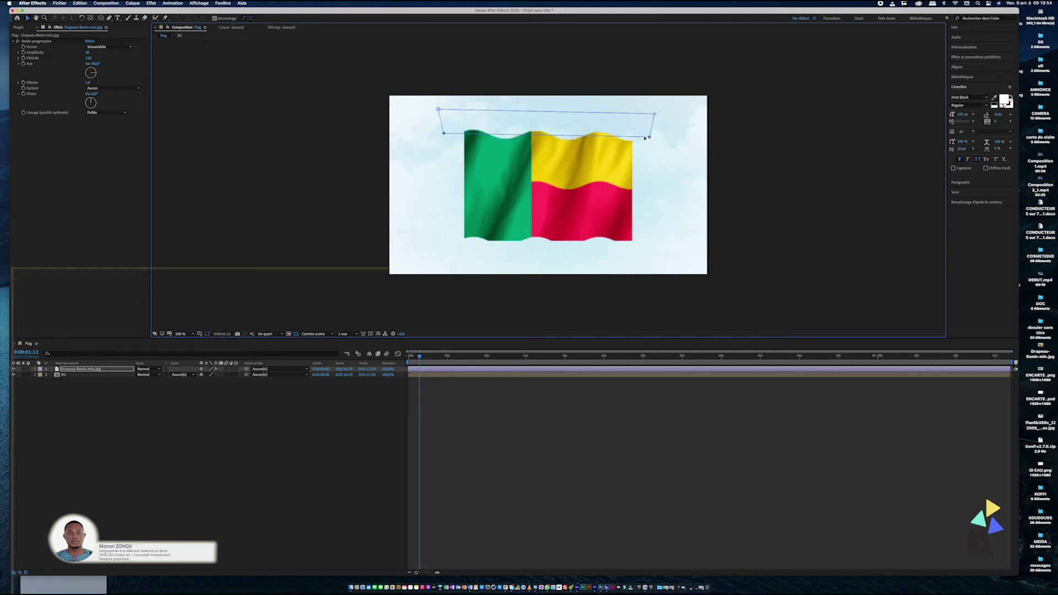
left_click(466, 415)
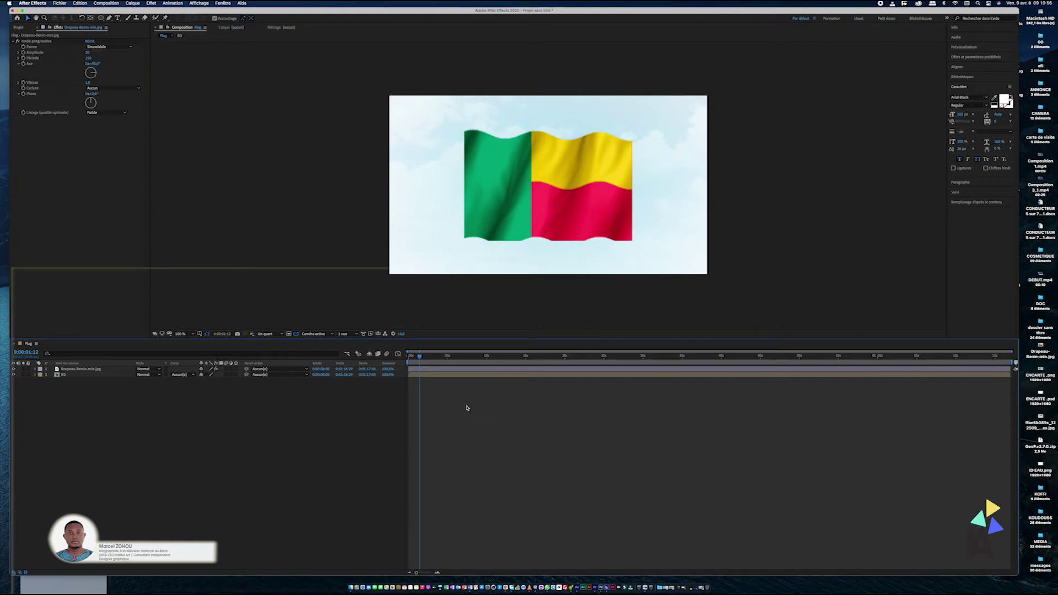
left_click(430, 369)
left_click(110, 17)
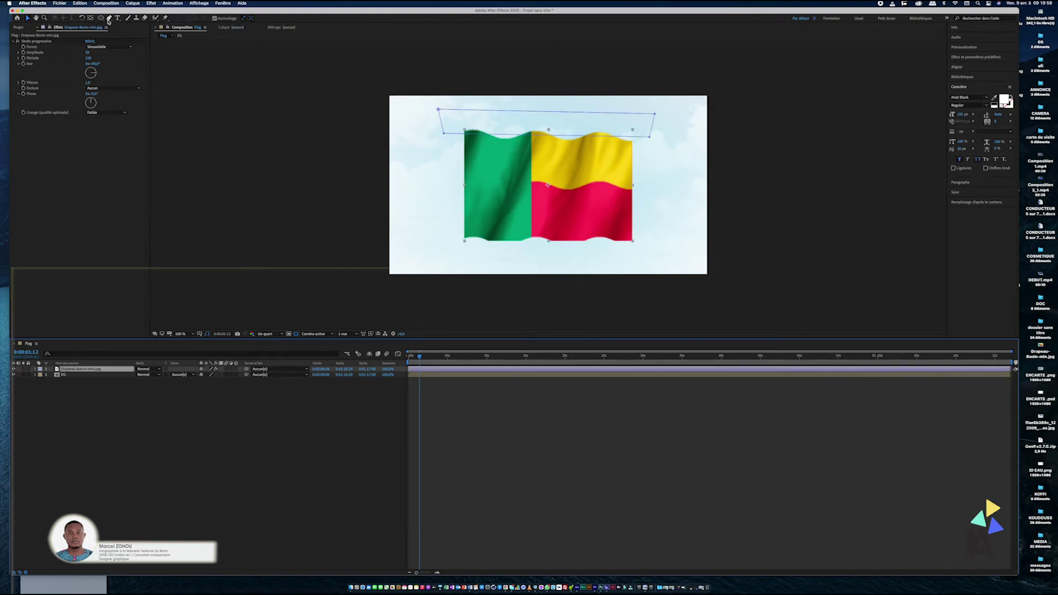
left_click(445, 254)
left_click(669, 254)
left_click(656, 236)
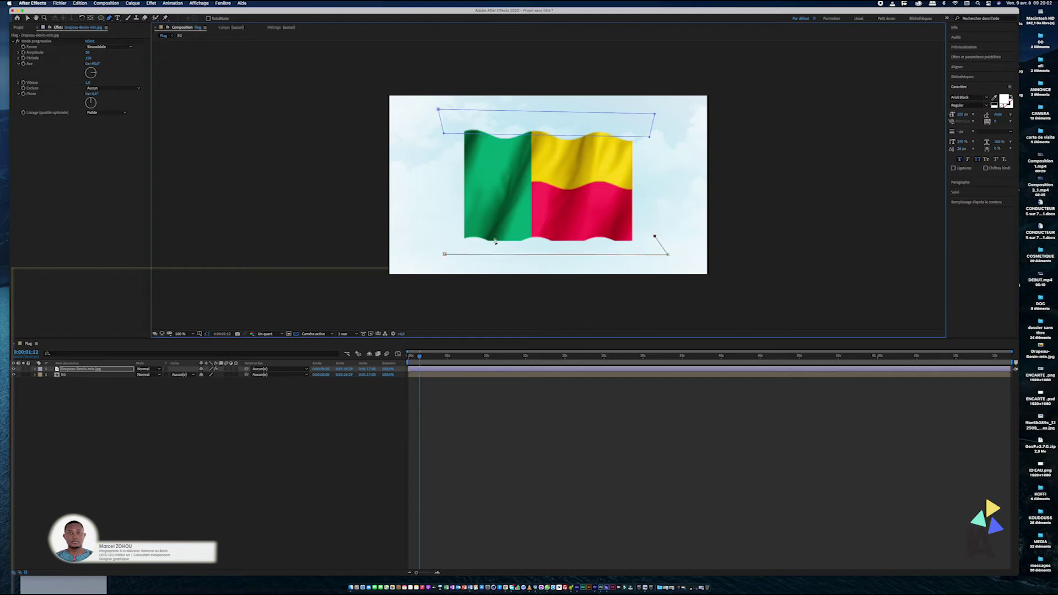
left_click(453, 234)
left_click(445, 254)
Set Masque 2 to Soustraction so it trims the flag's wavy bottom border.
left_click(426, 370)
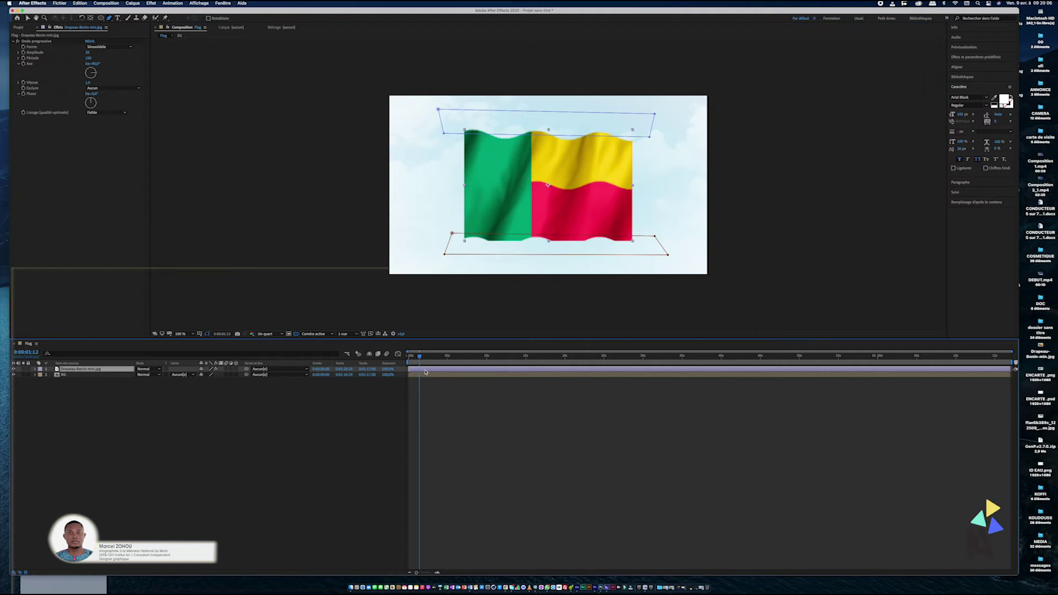
left_click(36, 368)
left_click(70, 387)
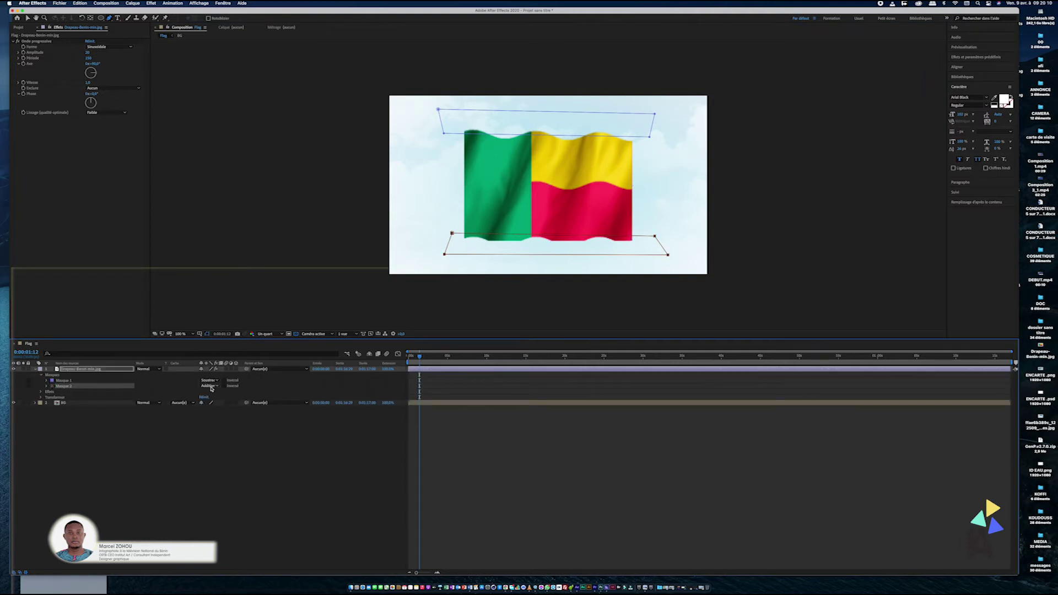
left_click(211, 386)
left_click(218, 410)
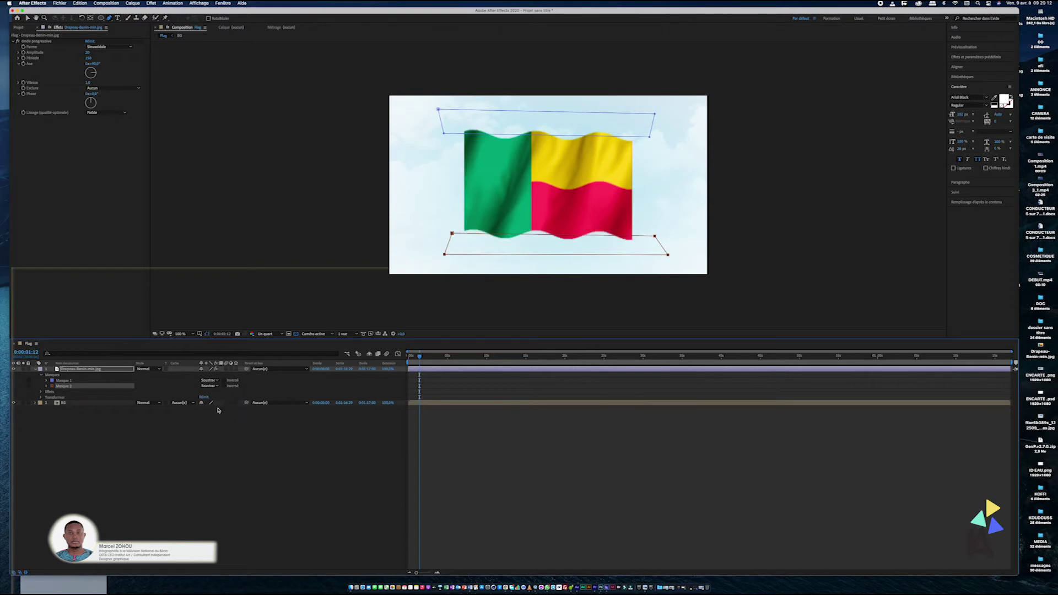
left_click(36, 371)
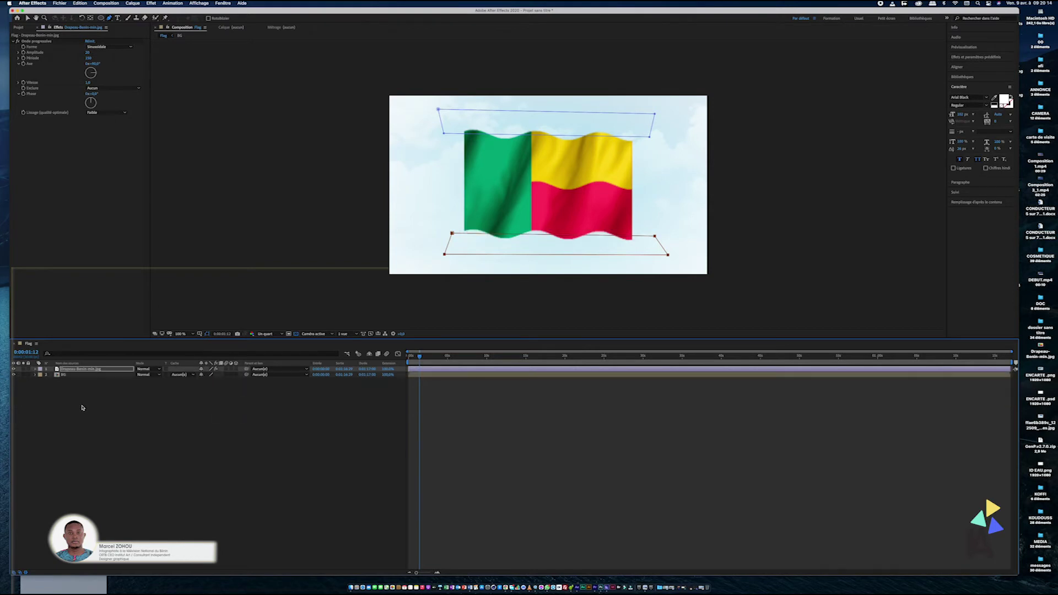
left_click(82, 406)
key("space")
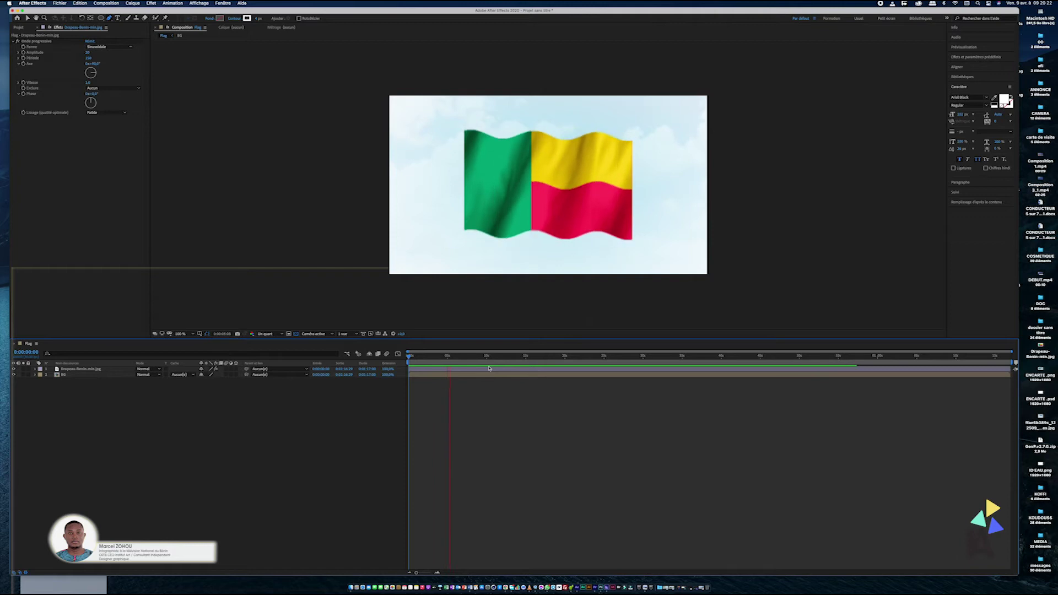
key("space")
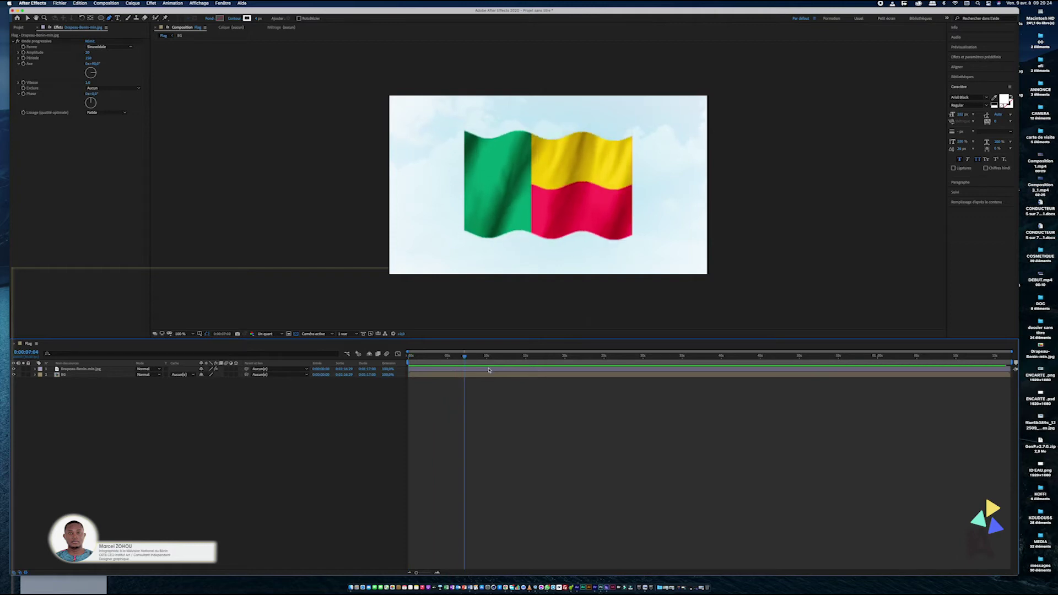
left_click(502, 370)
left_click(319, 417)
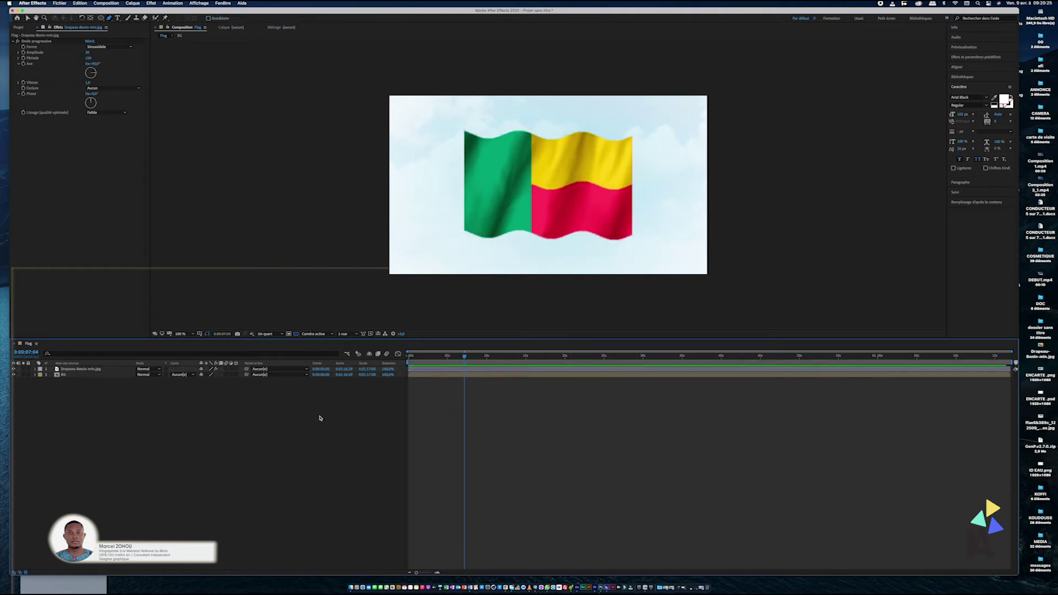
left_click(477, 371)
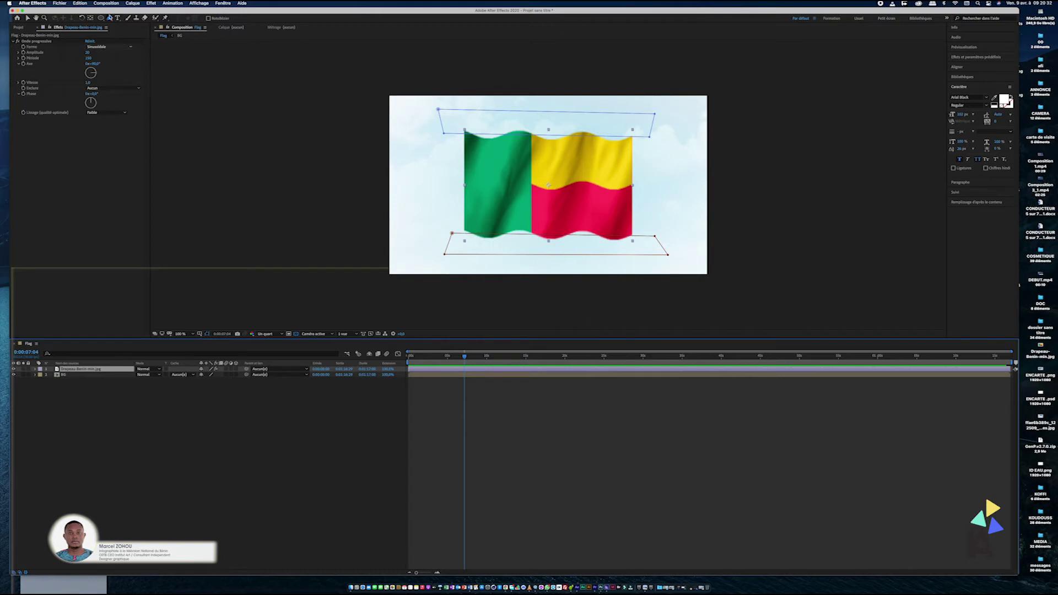
Apply Effet > Déformation > Warping avec maillage to the Benin flag layer.
left_click(134, 4)
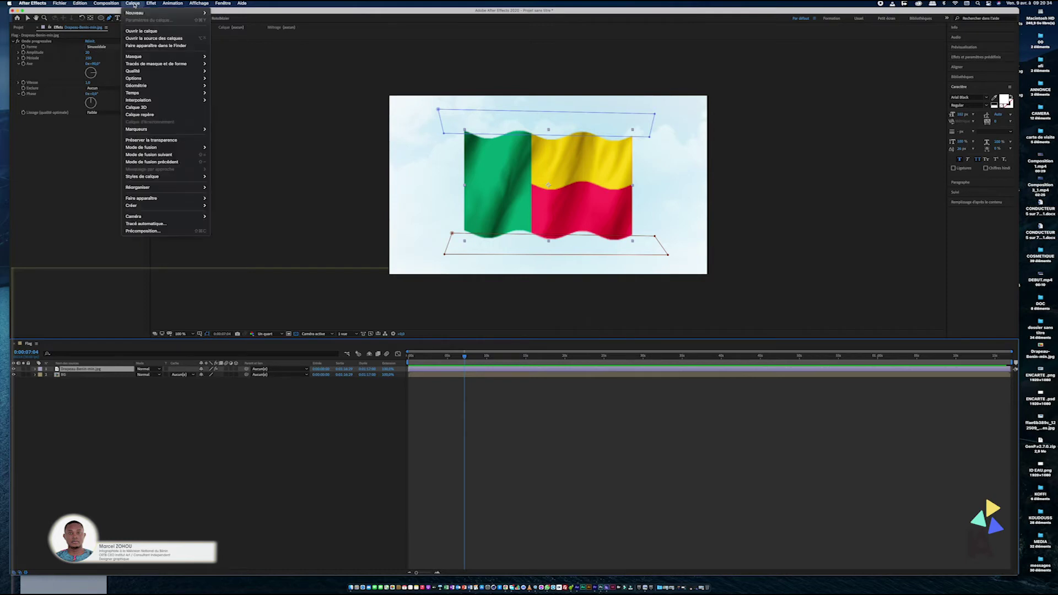
mouse_move(153, 4)
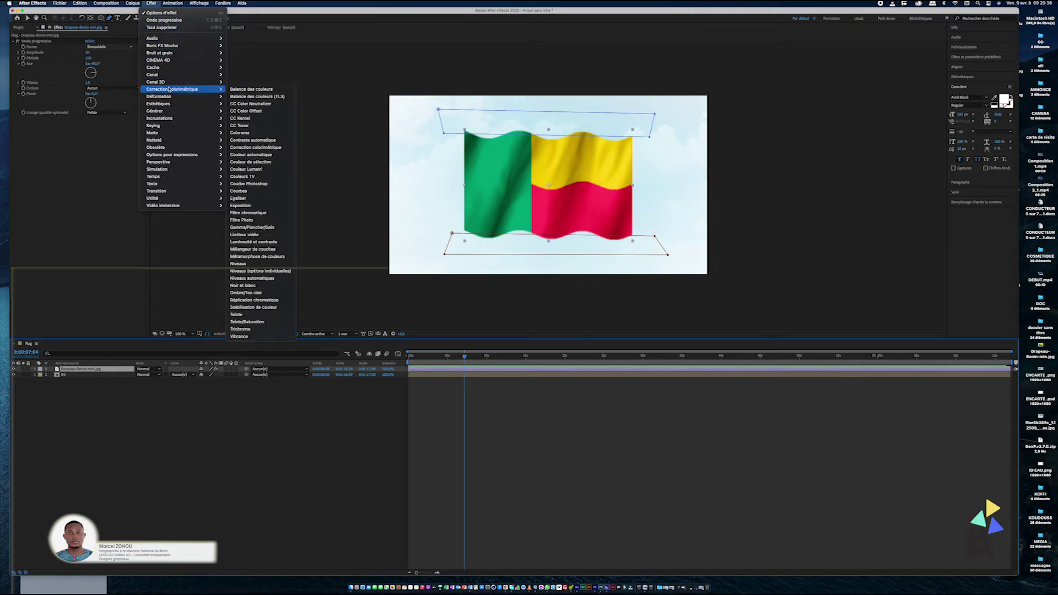
mouse_move(169, 98)
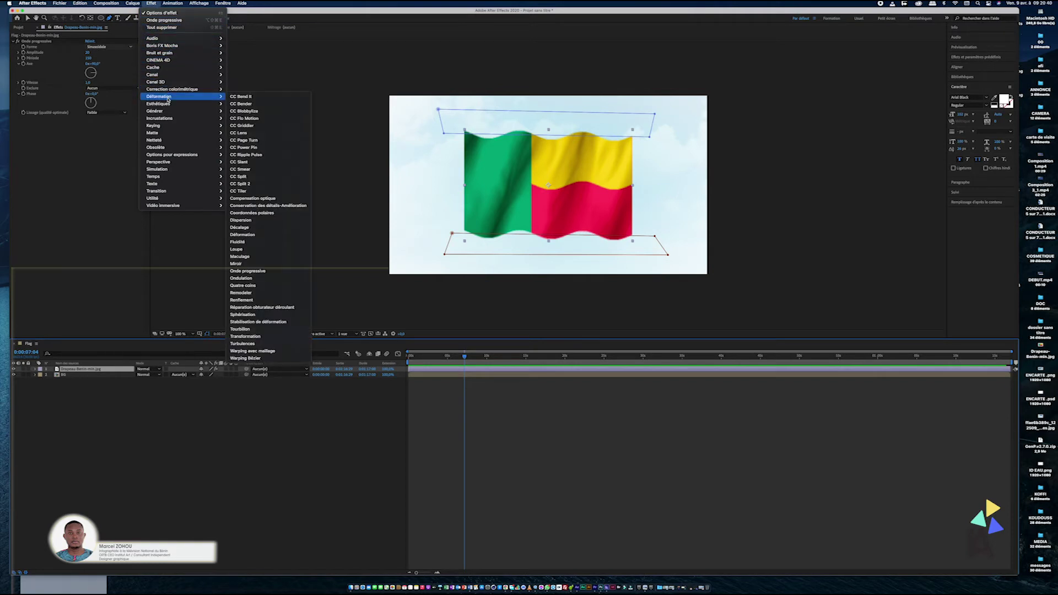
left_click(266, 353)
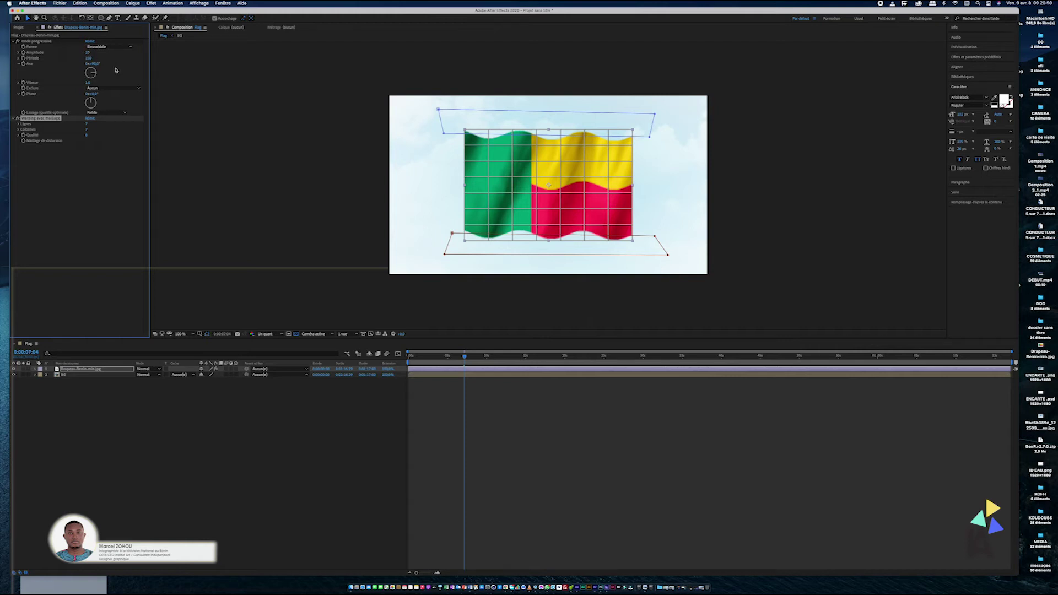
Set the mesh warp's Rows to 1 and Columns to 1.
left_click(13, 42)
left_click(87, 53)
type("1")
key("Tab")
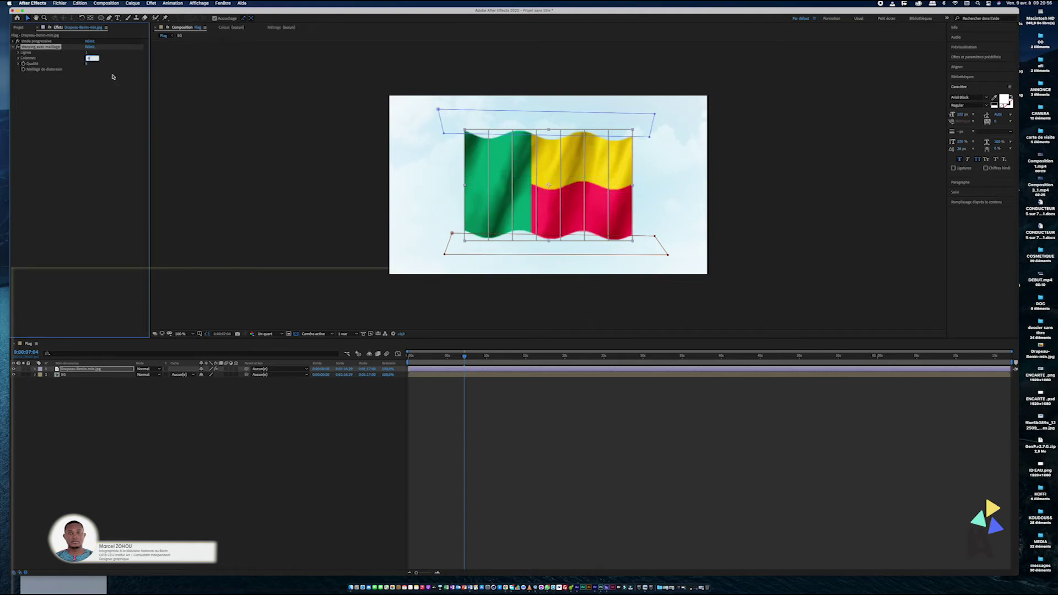
type("1")
key("Return")
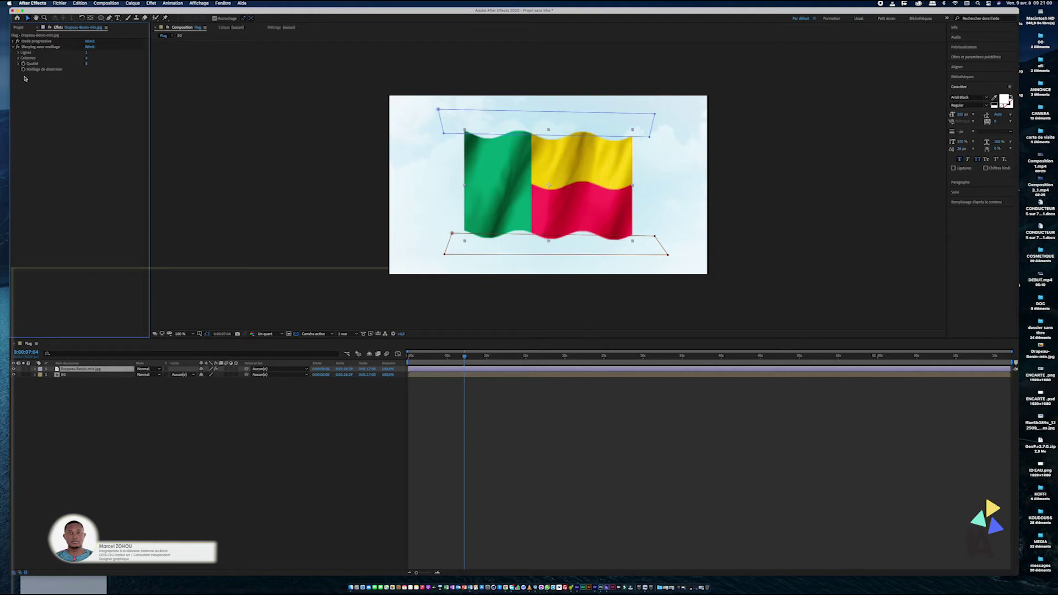
Inspect the row count and quality value ranges in Effect Controls.
left_click(18, 54)
left_click(19, 54)
left_click(18, 58)
left_click(19, 65)
left_click(19, 65)
left_click(20, 65)
left_click(491, 367)
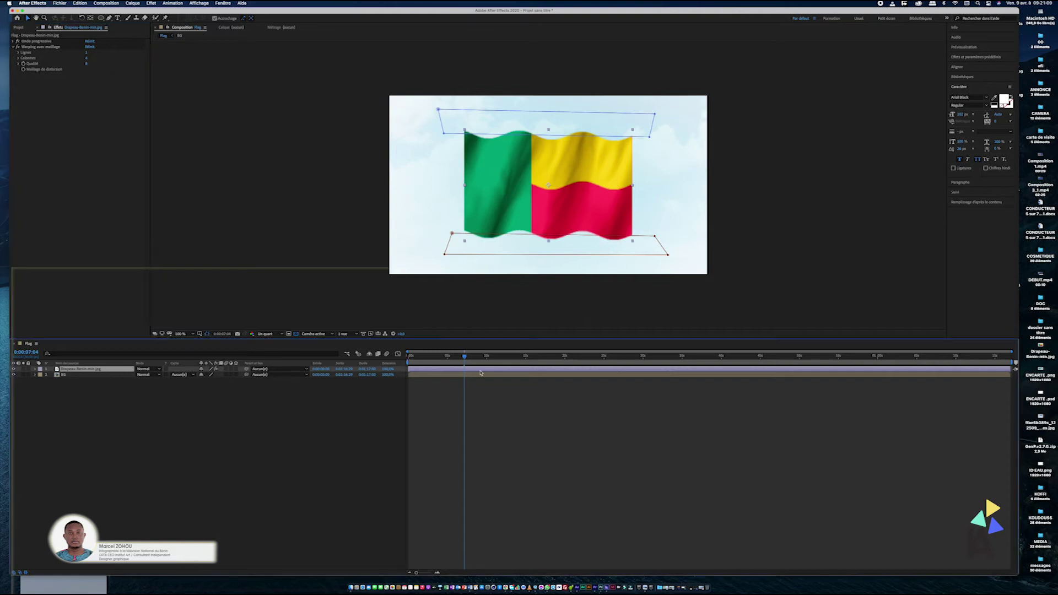
Select the flag's mesh warp effect, undo a trial edge bend, and return to the first frame.
left_click(36, 369)
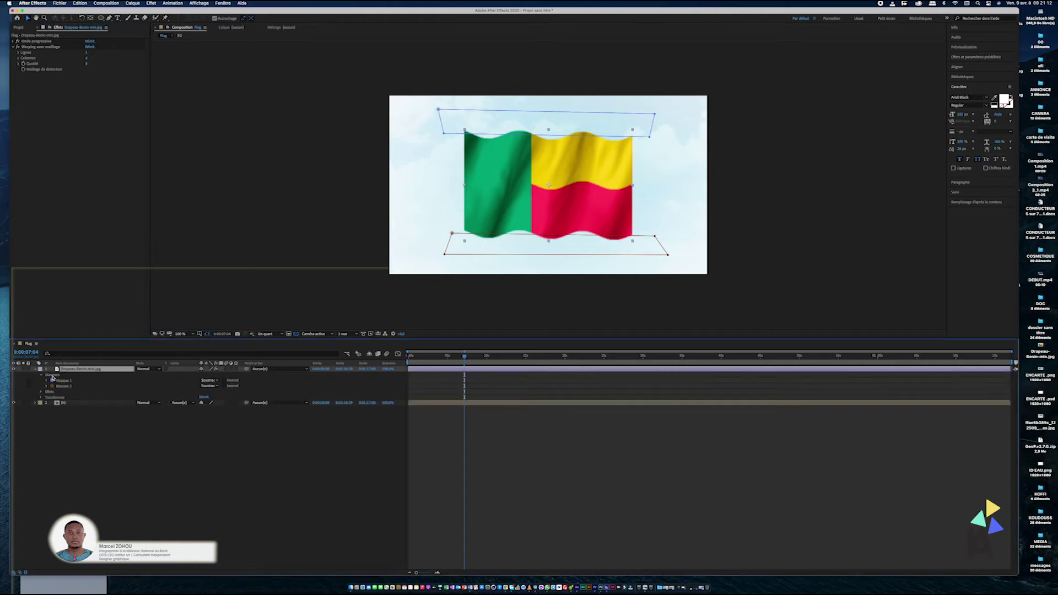
left_click(46, 375)
left_click(40, 376)
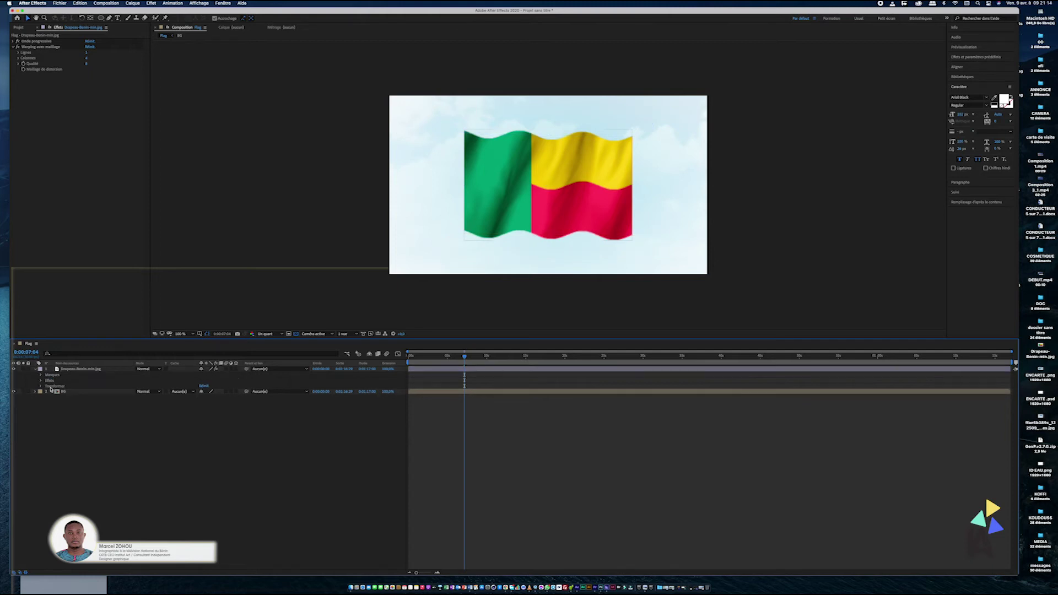
left_click(42, 380)
left_click(41, 380)
left_click(68, 392)
left_click(632, 130)
left_click_drag(633, 167, 622, 170)
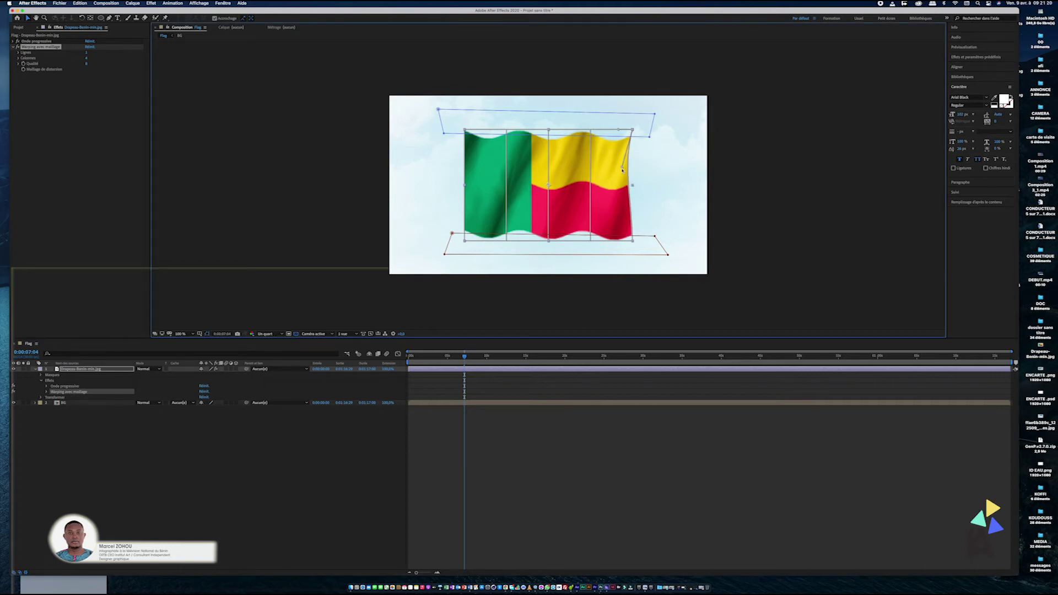
key("super+z")
left_click_drag(465, 355, 394, 364)
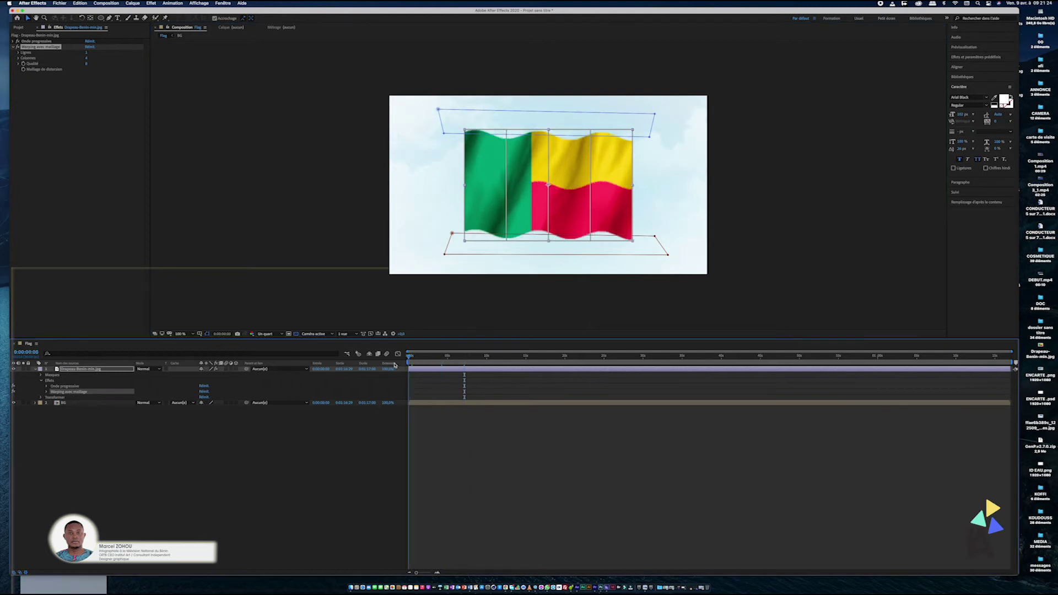
left_click(618, 190)
left_click(582, 257)
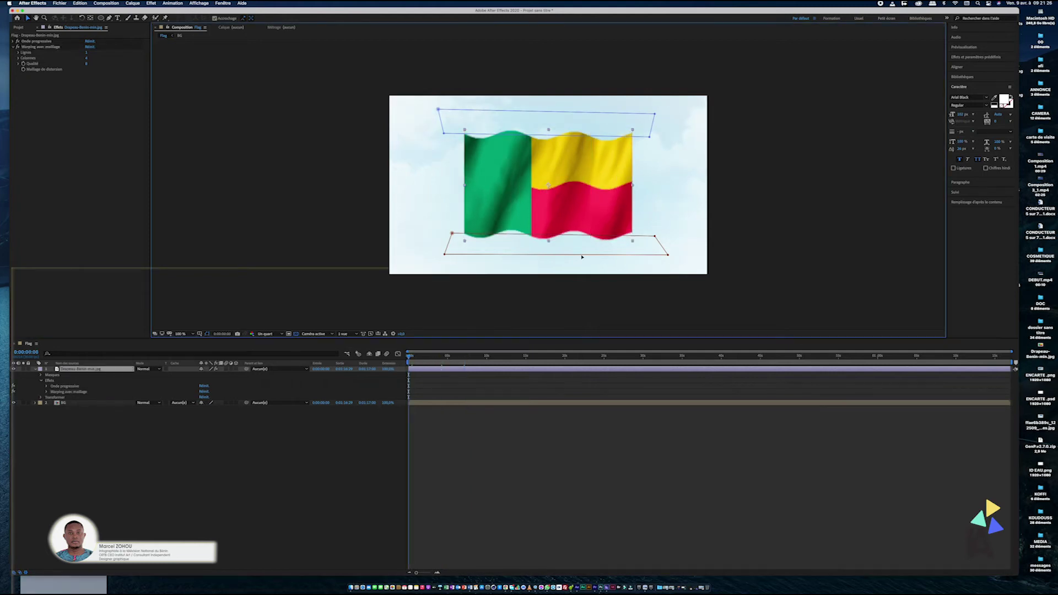
left_click(424, 373)
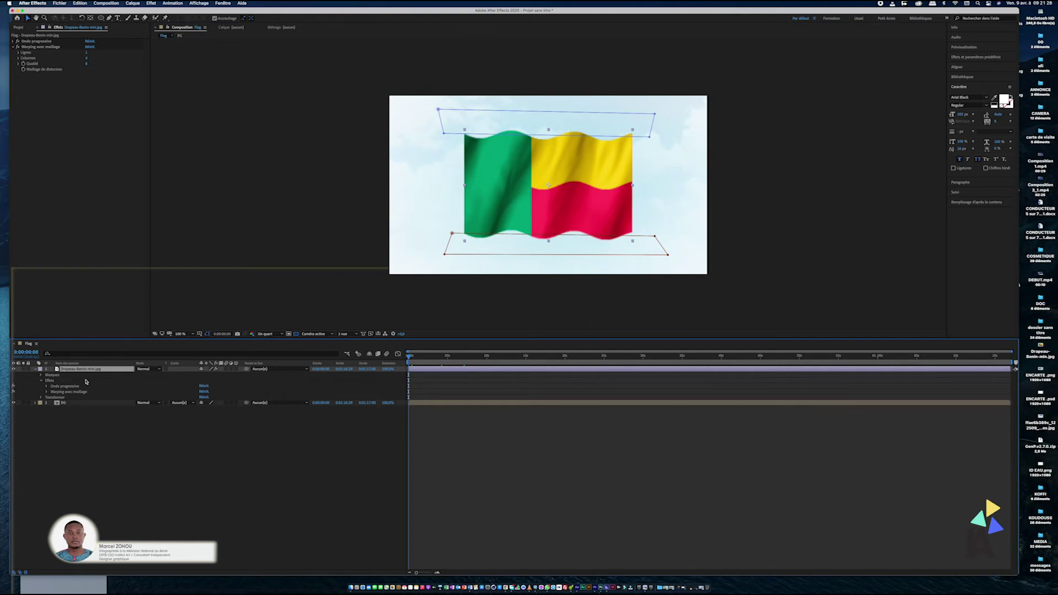
Bend the flag's right edge inward at the top and outward at the lower right.
left_click(66, 392)
left_click(634, 138)
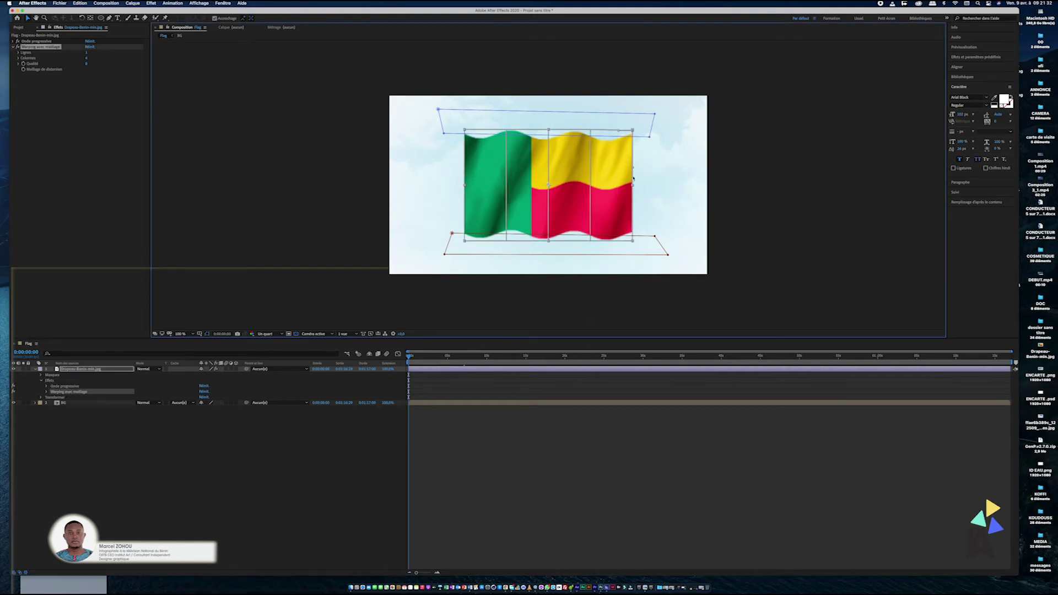
left_click_drag(633, 169, 620, 172)
left_click(633, 241)
left_click_drag(634, 206, 643, 208)
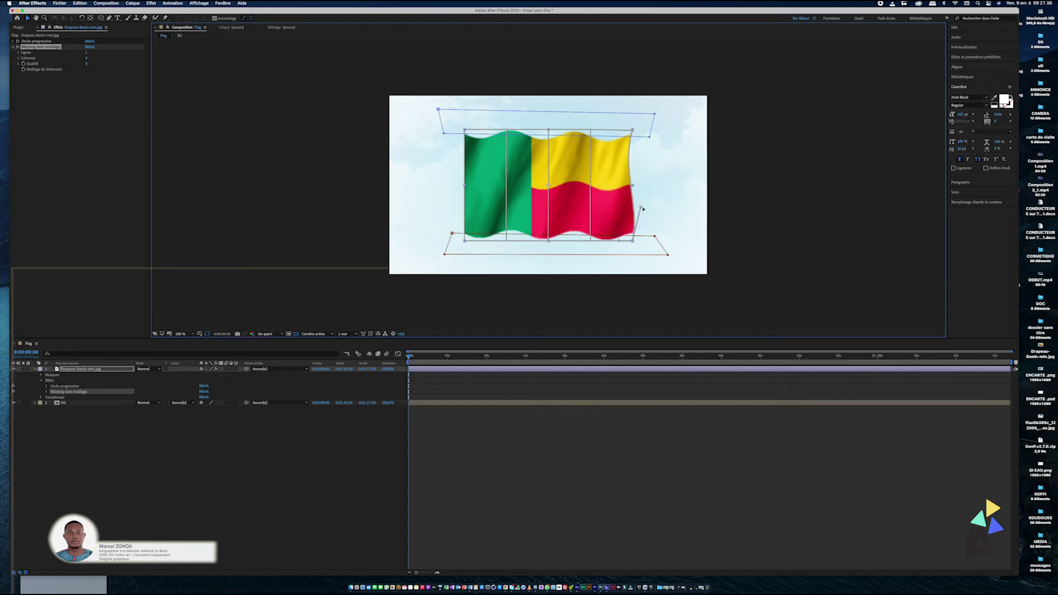
Curve the right and middle vertical mesh lines through the yellow band.
left_click(591, 241)
left_click_drag(591, 237, 600, 204)
left_click(591, 130)
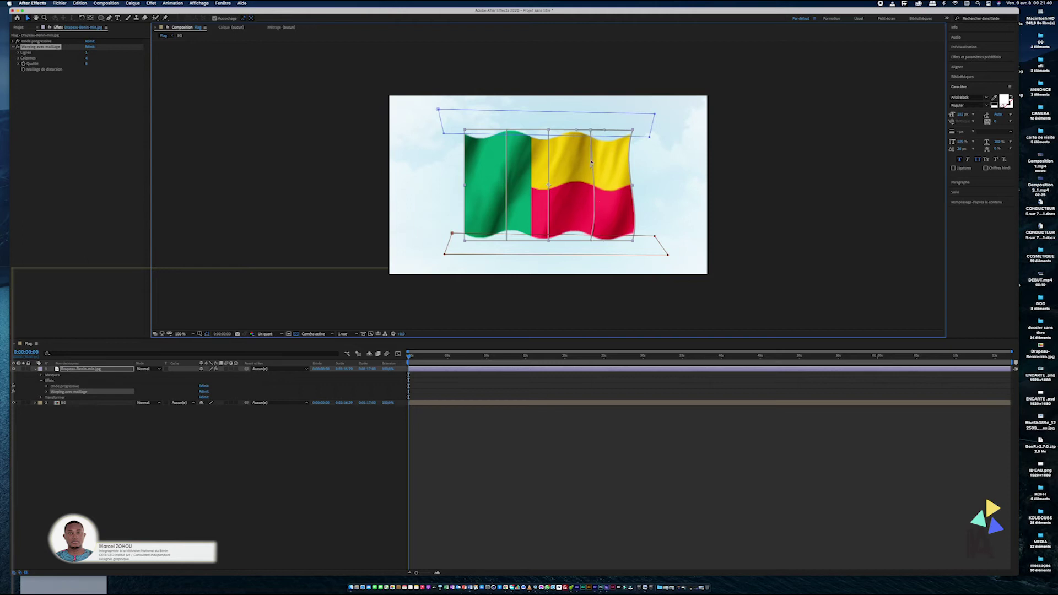
left_click_drag(579, 166, 556, 170)
left_click(549, 131)
left_click(549, 241)
left_click_drag(550, 206, 516, 204)
Curve the left mesh line across the green stripe.
key("super+z")
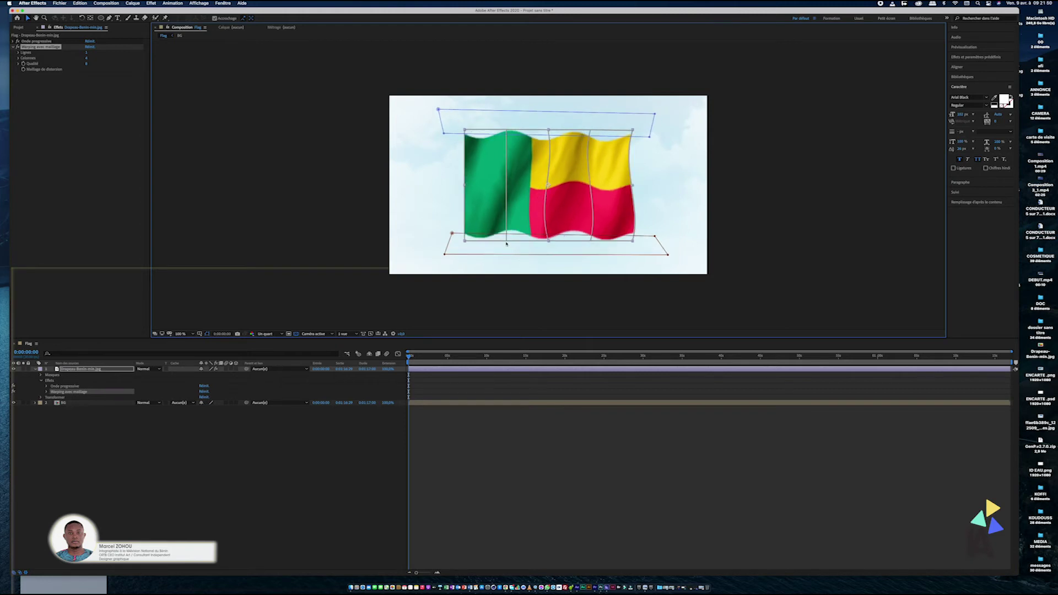
left_click_drag(507, 206, 514, 208)
left_click(507, 132)
left_click_drag(504, 169, 497, 160)
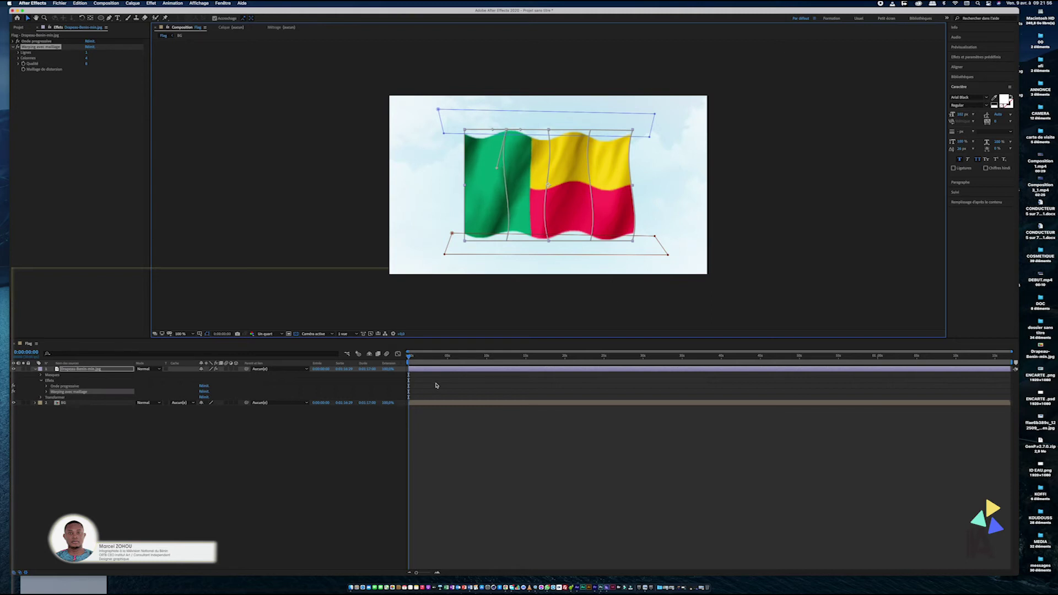
Start keyframing the Distortion Mesh and move to 0:00:02:19.
left_click(47, 391)
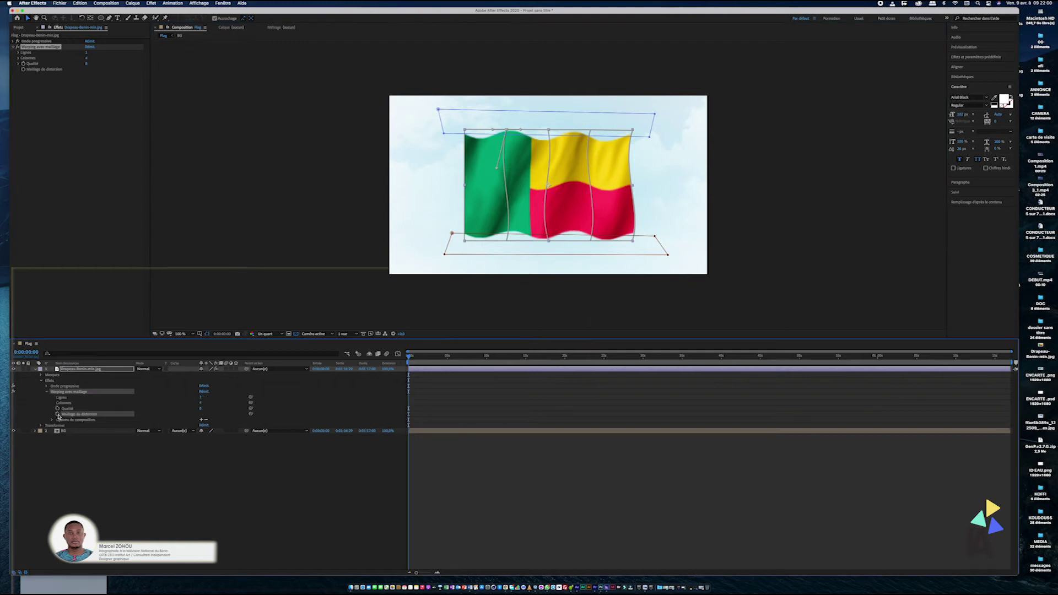
left_click(57, 415)
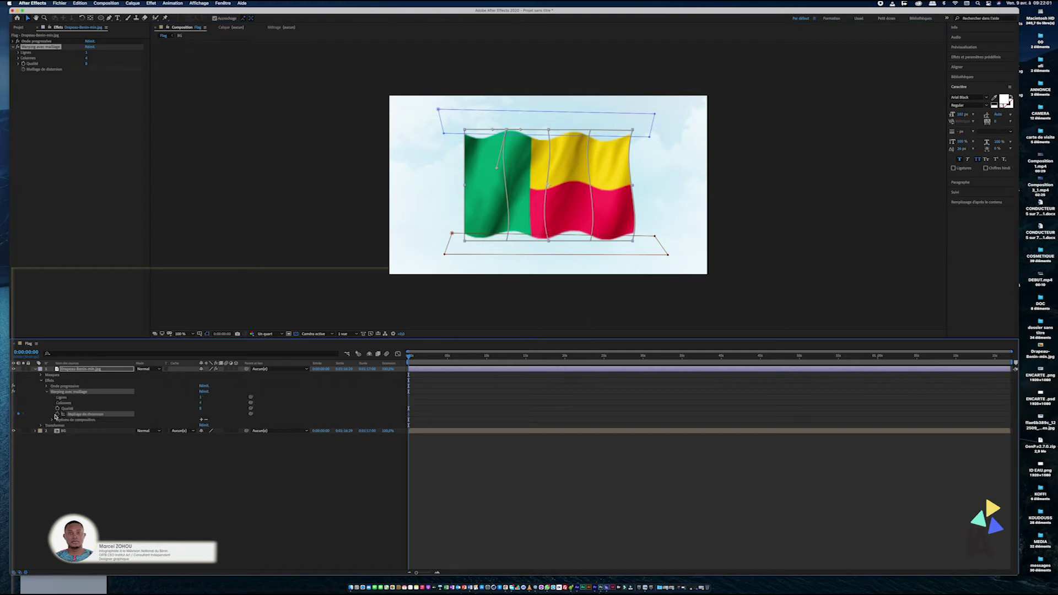
left_click(429, 357)
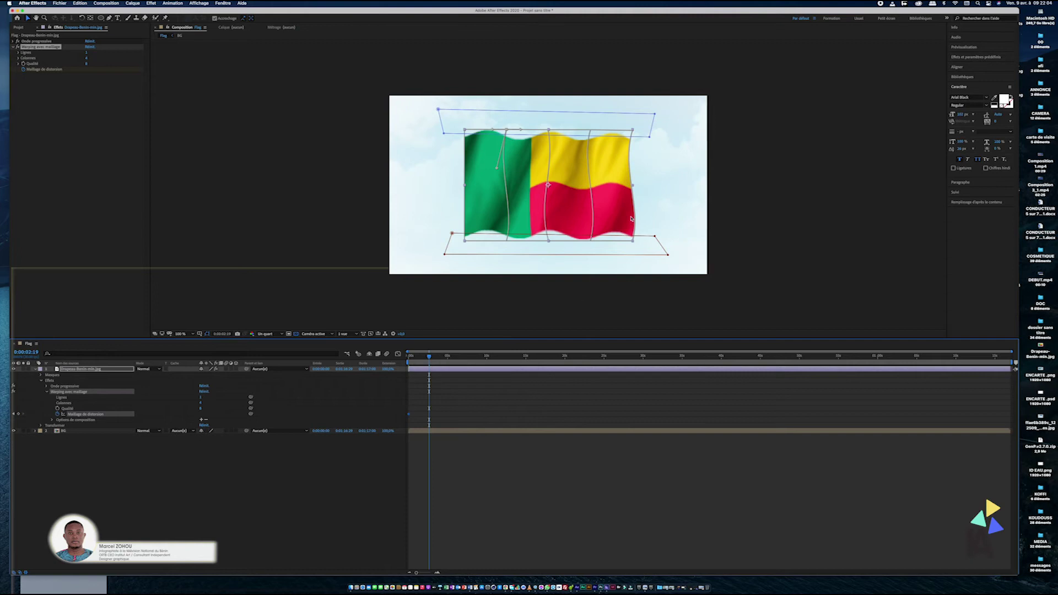
Reshape the top-right corner, right edge, and right and middle mesh lines into new folds.
mouse_move(633, 132)
left_mouse_down()
mouse_move(629, 161)
mouse_move(649, 169)
left_mouse_up()
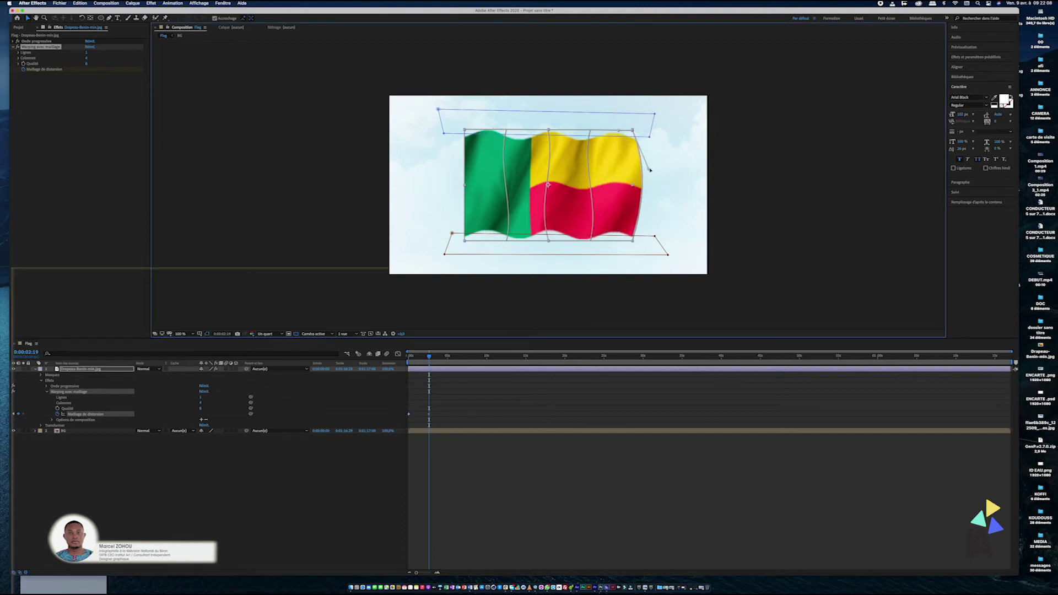
left_click(634, 239)
left_click_drag(644, 210, 619, 195)
left_click_drag(594, 241, 611, 196)
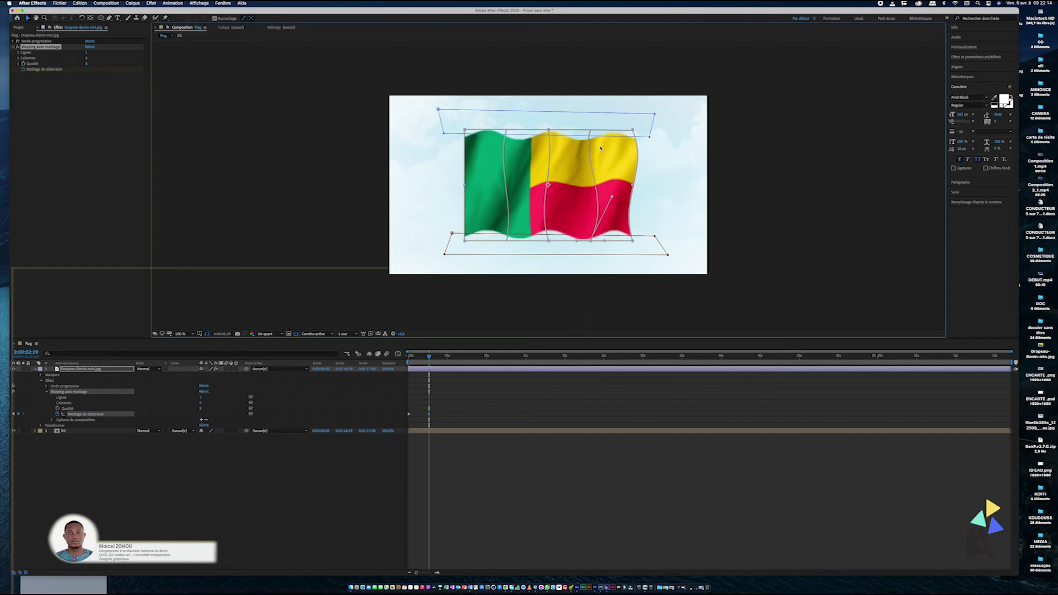
left_click(590, 131)
left_click_drag(581, 165, 598, 178)
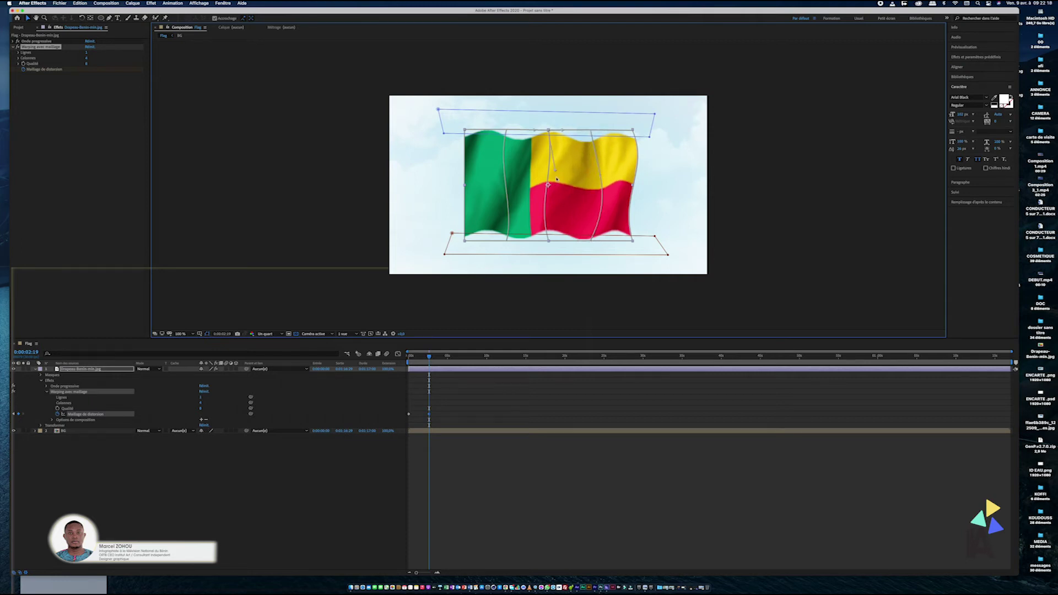
mouse_move(562, 171)
left_mouse_down()
mouse_move(576, 173)
mouse_move(554, 191)
mouse_move(509, 157)
mouse_move(518, 173)
left_mouse_up()
left_click(548, 242)
left_click(507, 241)
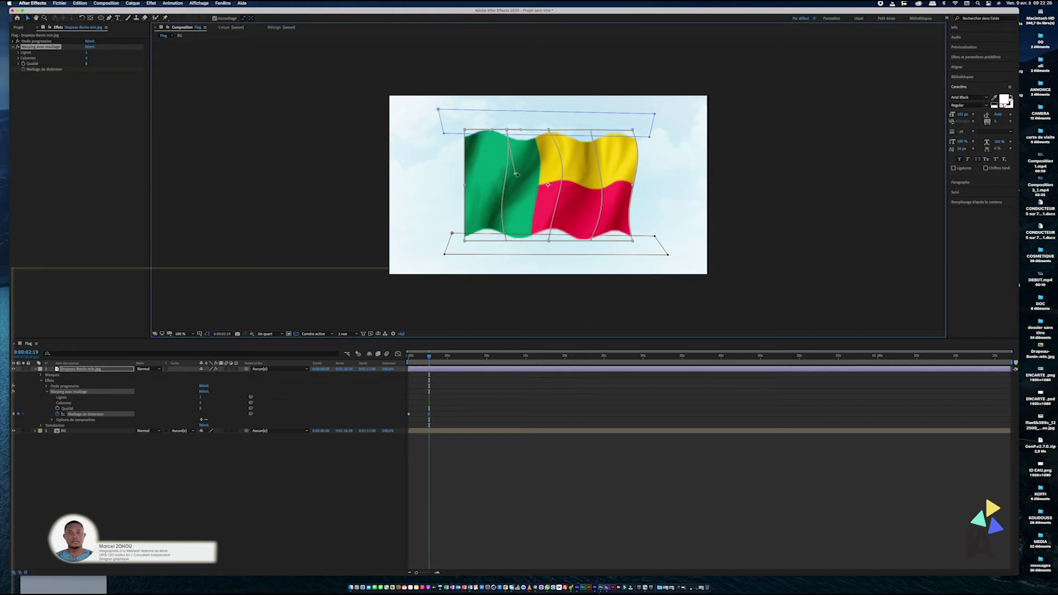
At 0:00:05:05, reshape the left, middle and third mesh lines and straighten the right edge.
left_click(450, 358)
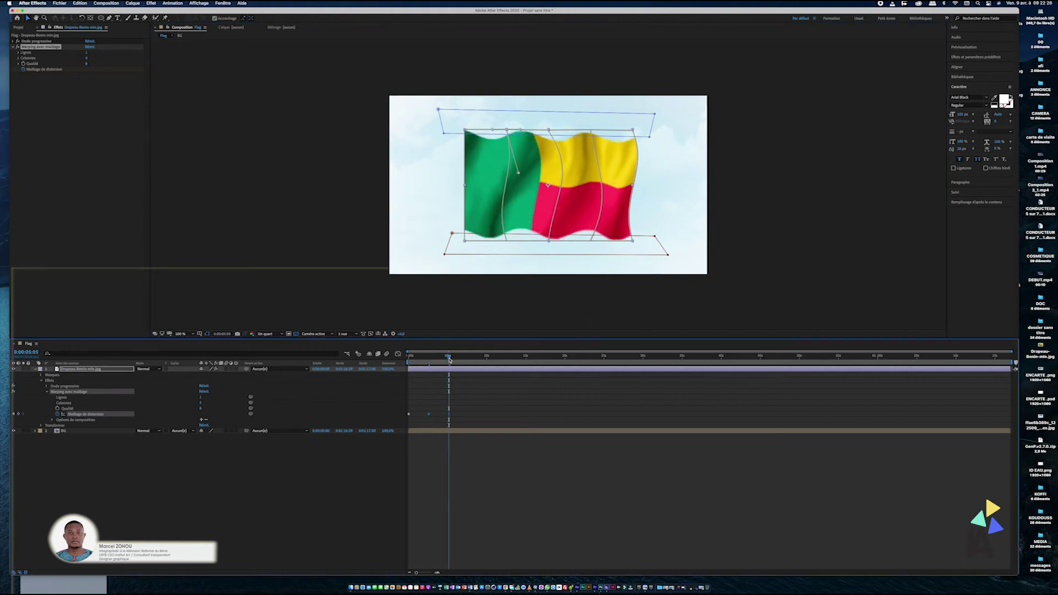
mouse_move(518, 175)
left_mouse_down()
mouse_move(512, 223)
mouse_move(493, 200)
mouse_move(505, 194)
left_mouse_up()
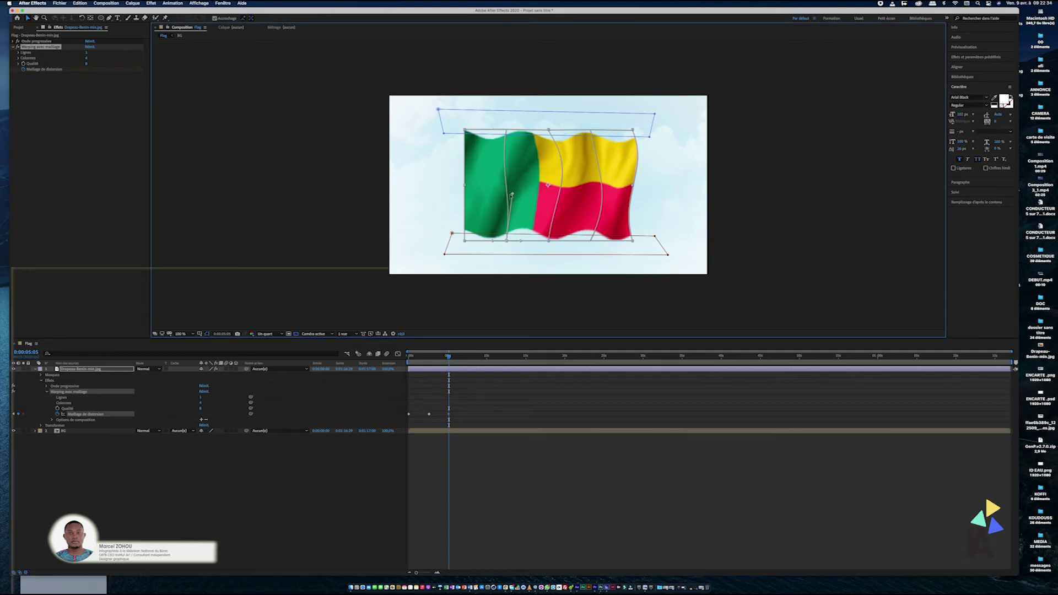
left_click_drag(549, 242, 545, 191)
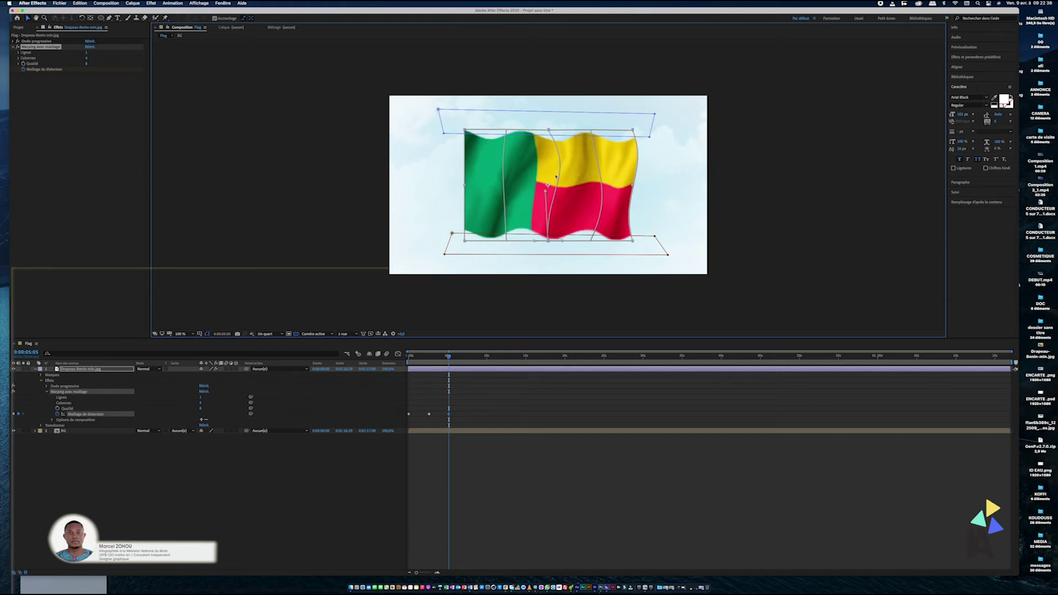
mouse_move(549, 132)
left_mouse_down()
mouse_move(570, 170)
mouse_move(591, 131)
left_mouse_up()
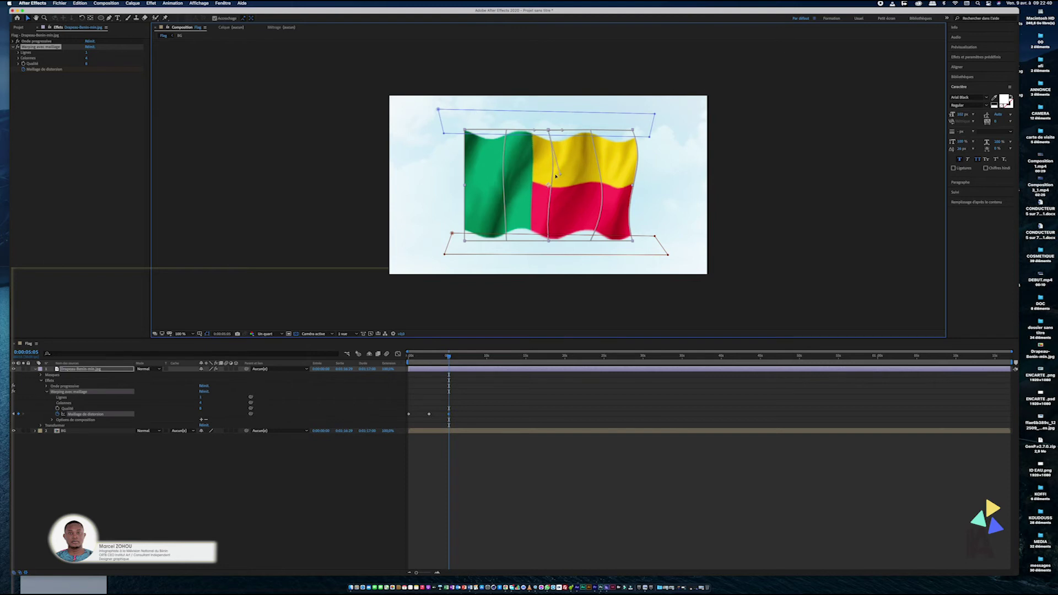
left_click_drag(600, 179, 582, 177)
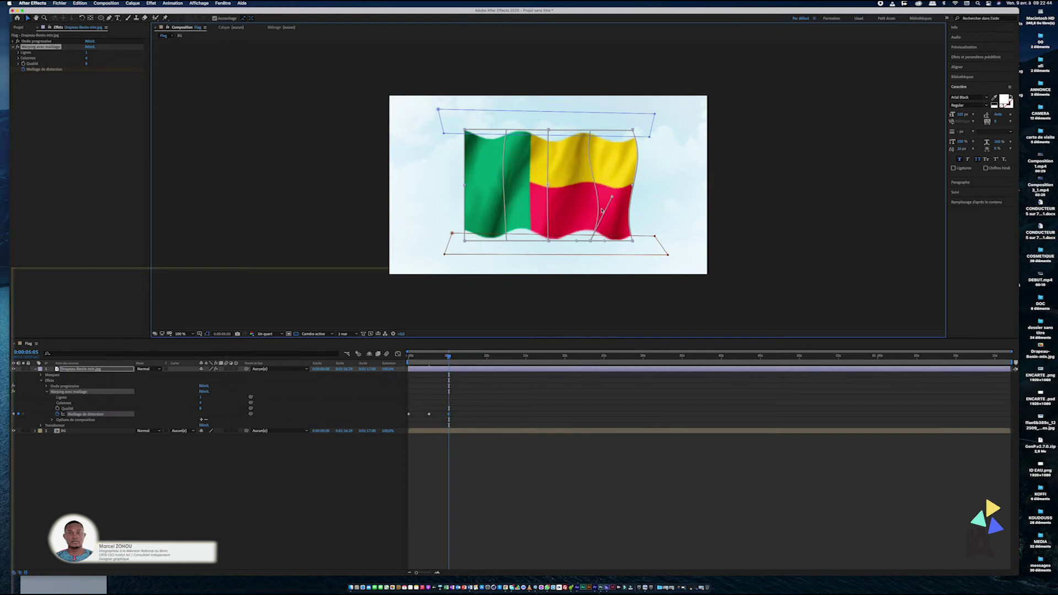
left_click_drag(596, 193, 587, 197)
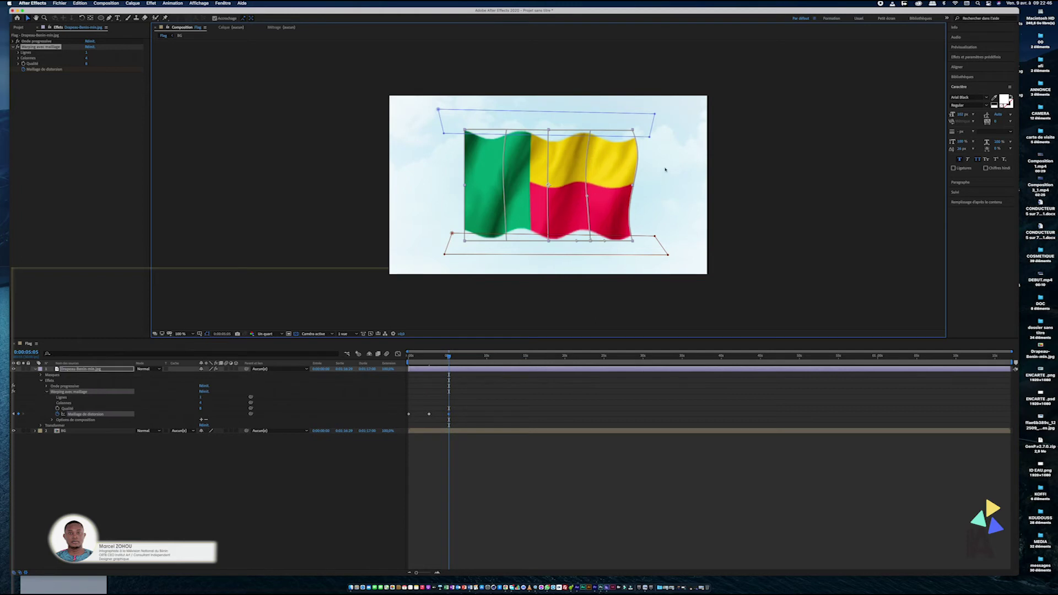
left_click_drag(634, 131, 637, 196)
key("super+z")
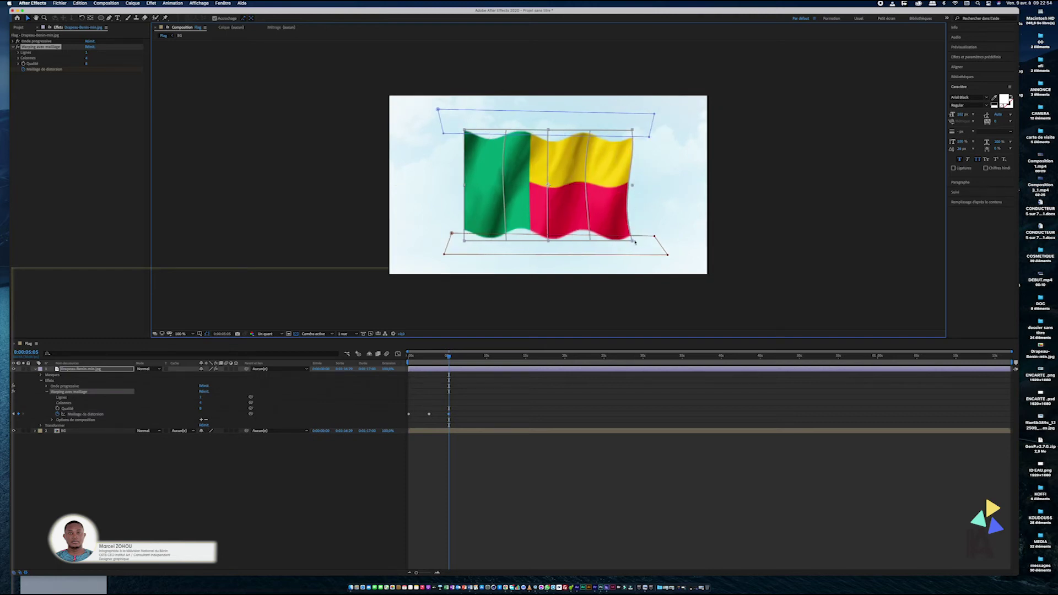
left_click_drag(632, 186, 624, 190)
Paste the distortion mesh keyframes at 0:00:07:22 and again at 0:00:13:01.
left_click_drag(434, 407, 399, 422)
left_click(469, 356)
key("cmd+v")
left_click_drag(477, 406, 426, 423)
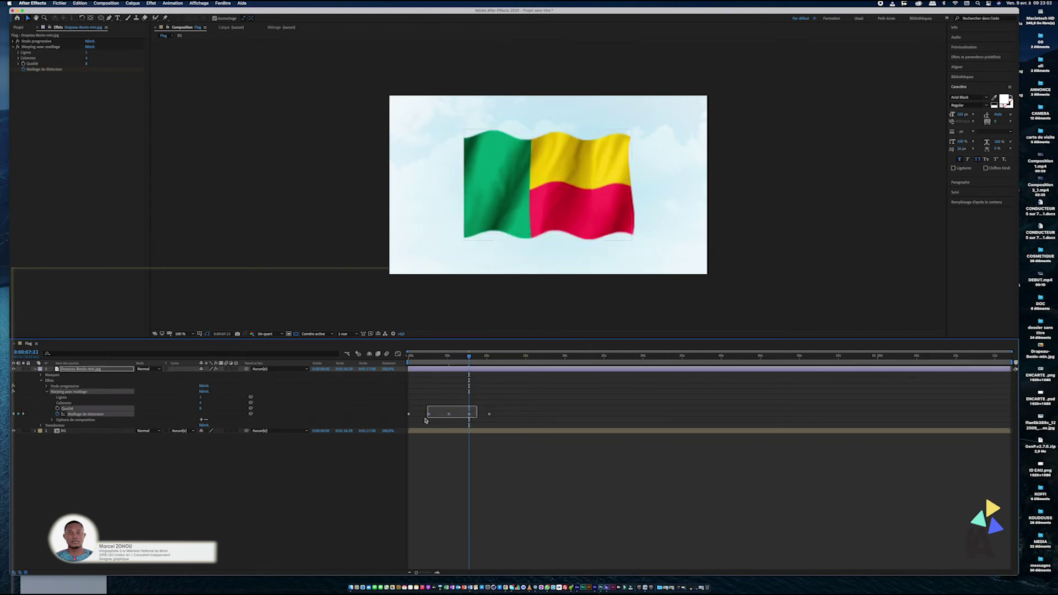
left_click(510, 356)
key("cmd+v")
Hide the mesh overlay, collapse the flag layer, then play and stop a preview.
left_click(223, 452)
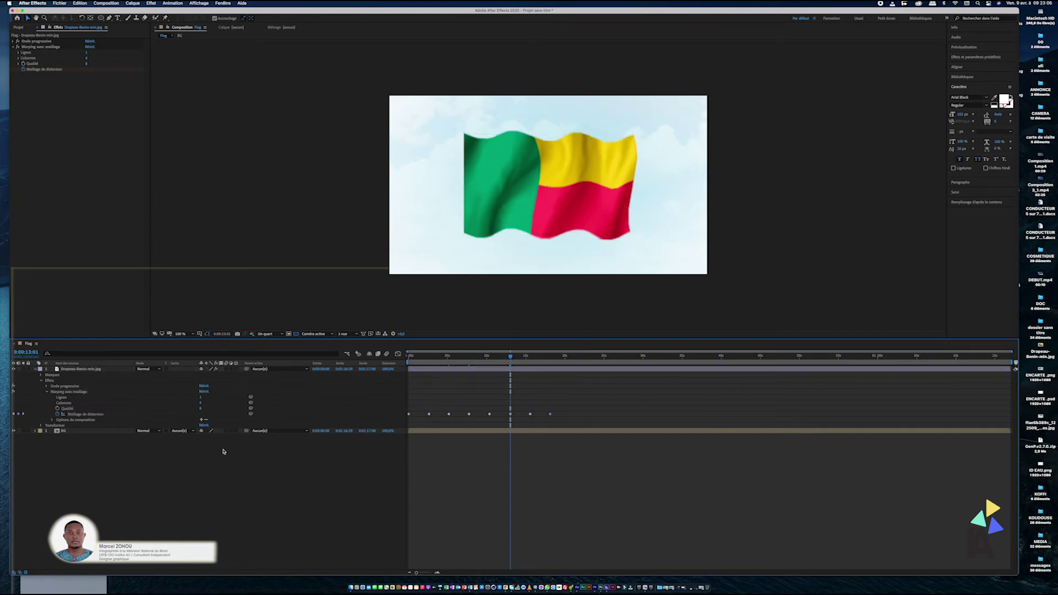
left_click(35, 369)
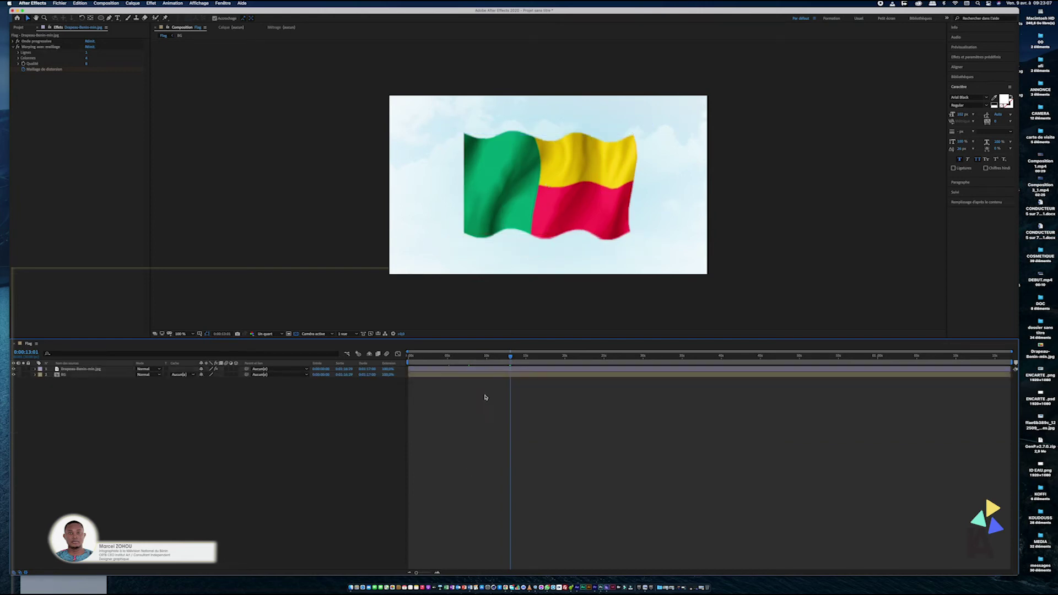
left_click(428, 357)
key("space")
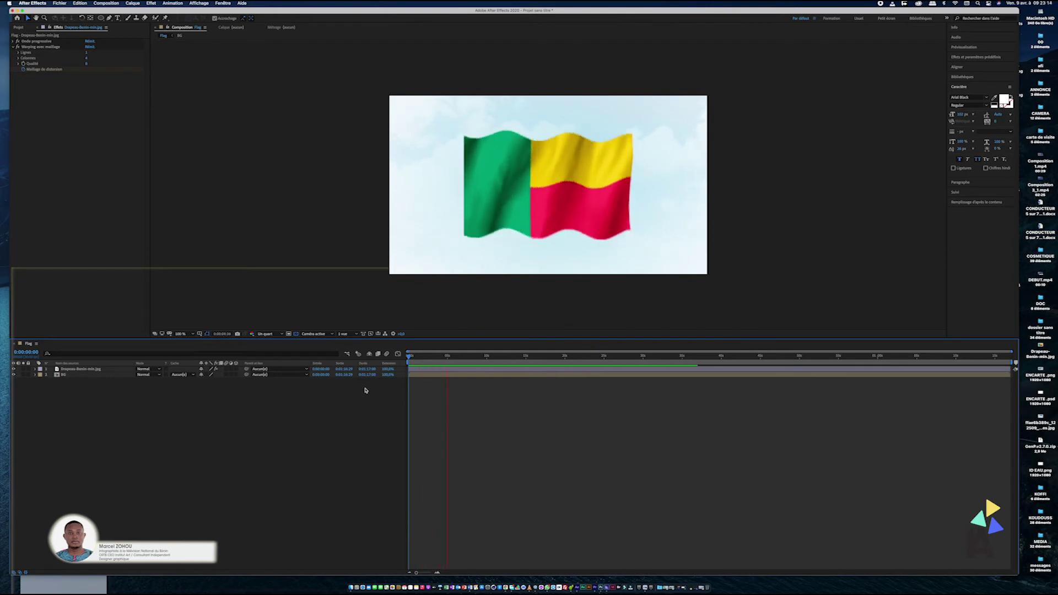
key("space")
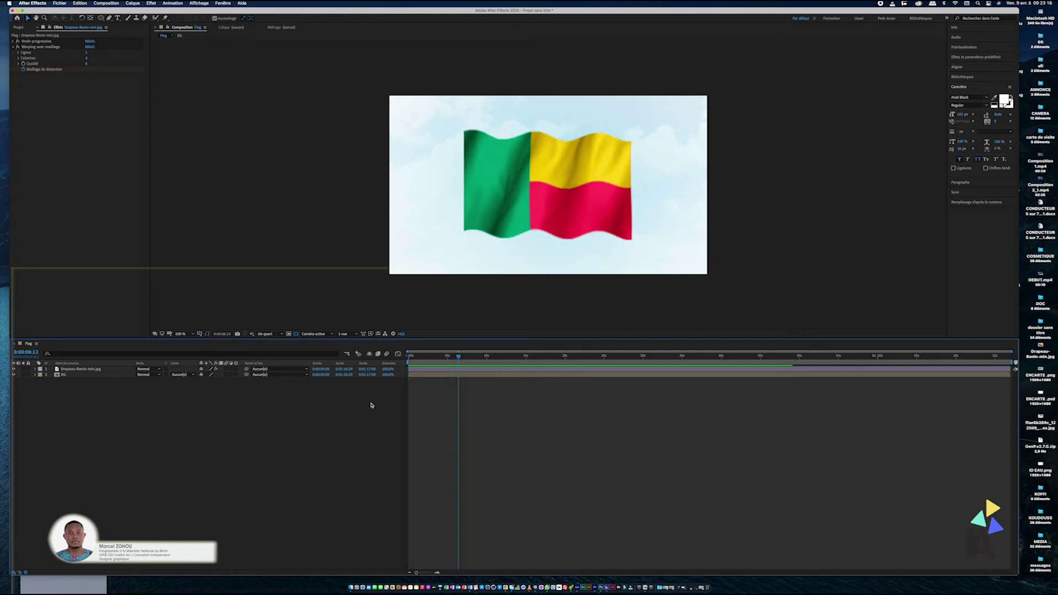
Create a #484848 dark grey solid and scale it down to a rectangle over the flag.
key("Home")
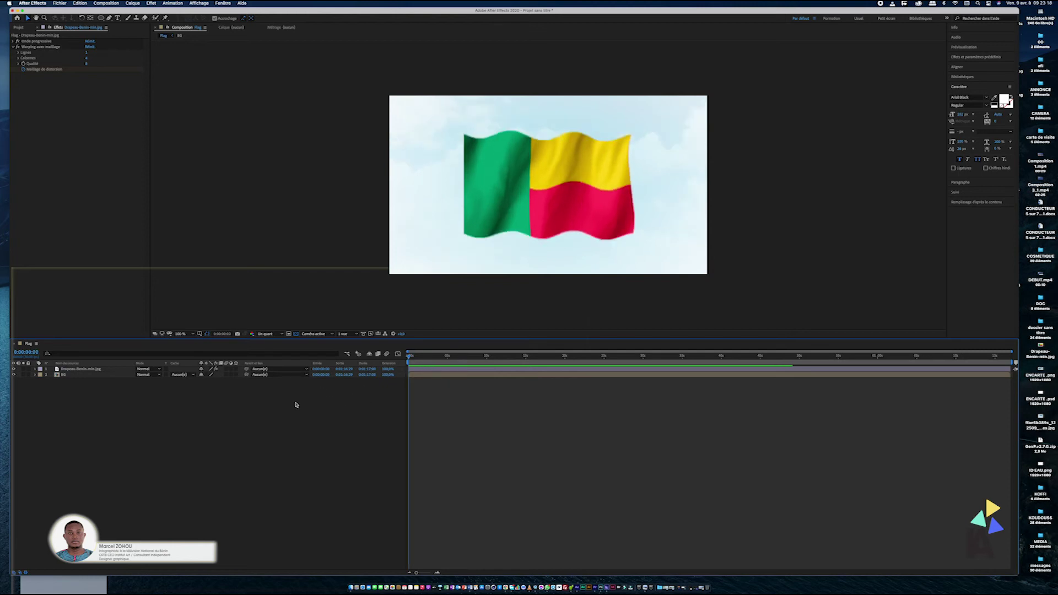
right_click(143, 400)
mouse_move(165, 404)
left_click(290, 422)
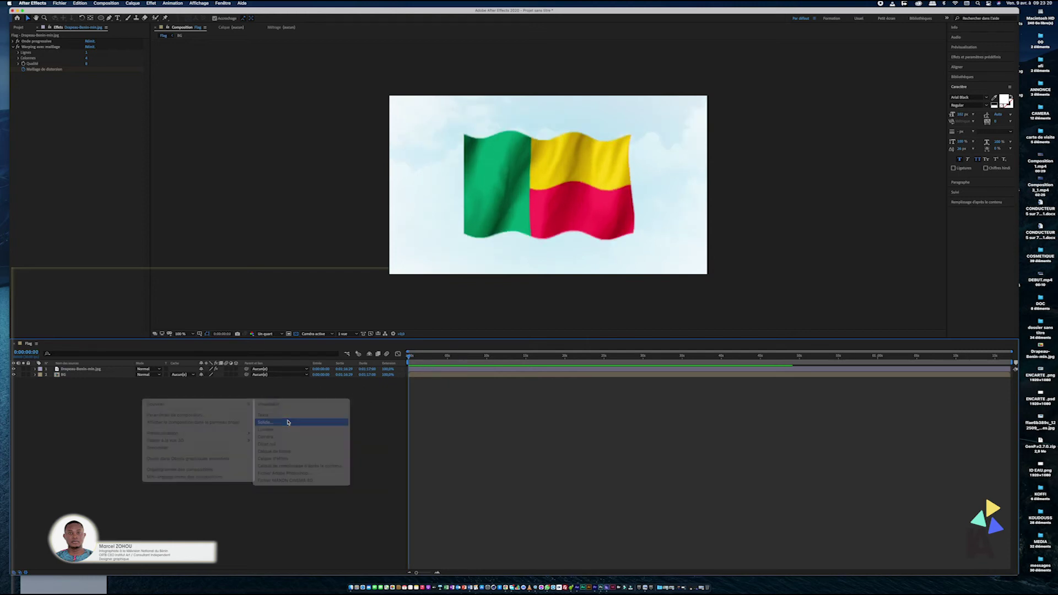
left_click(319, 292)
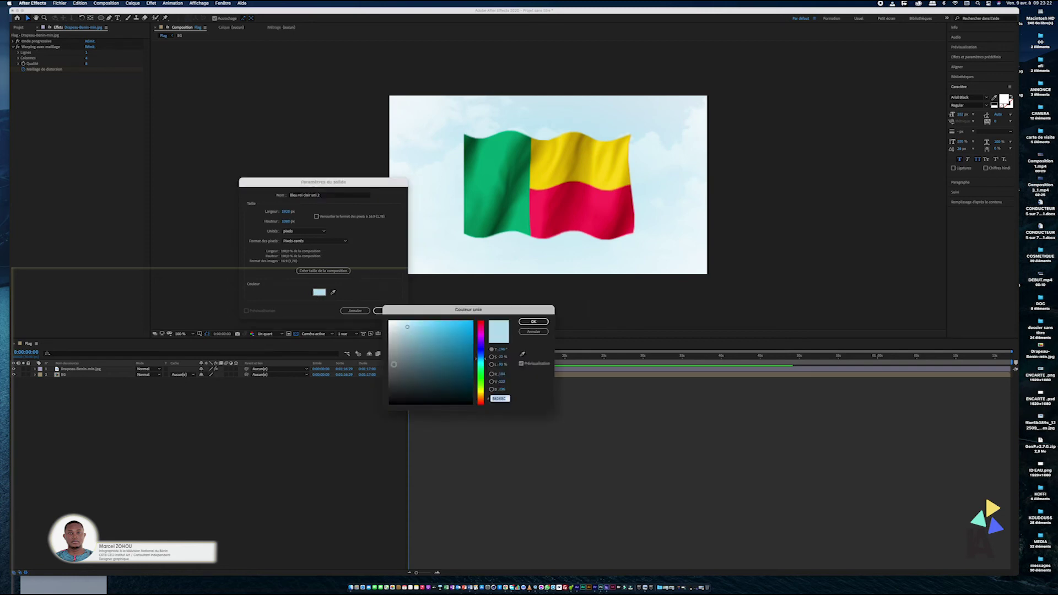
left_click(390, 381)
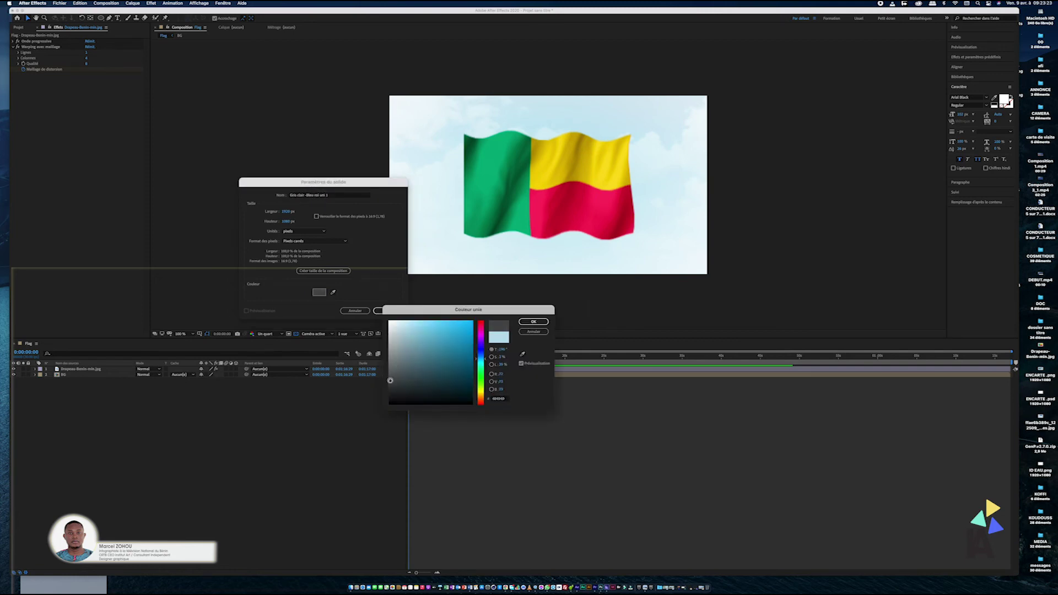
left_click(527, 323)
left_click(389, 310)
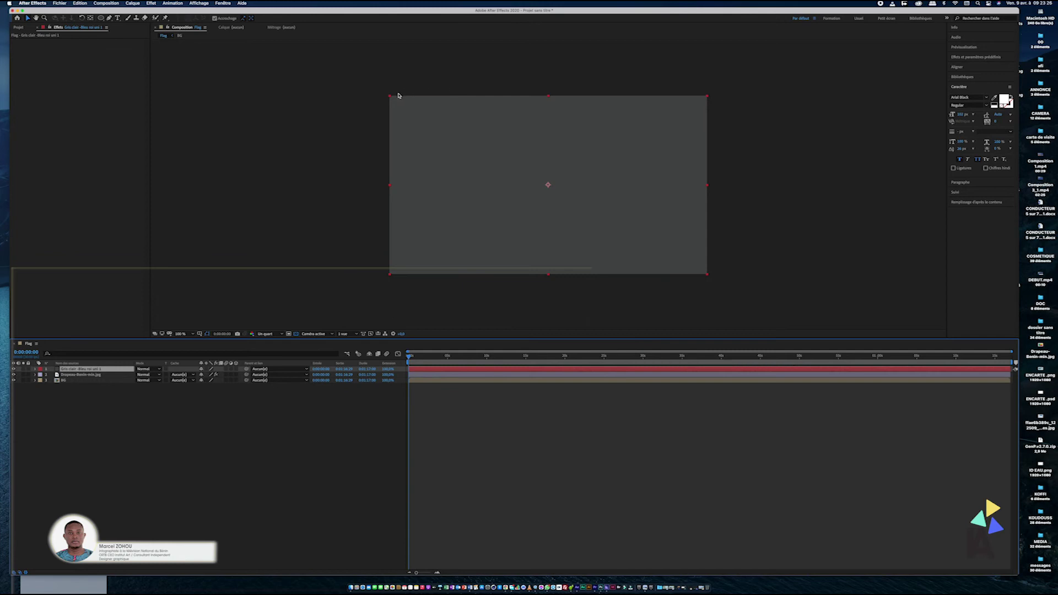
mouse_move(391, 96)
left_mouse_down()
mouse_move(473, 133)
mouse_move(451, 128)
left_mouse_up()
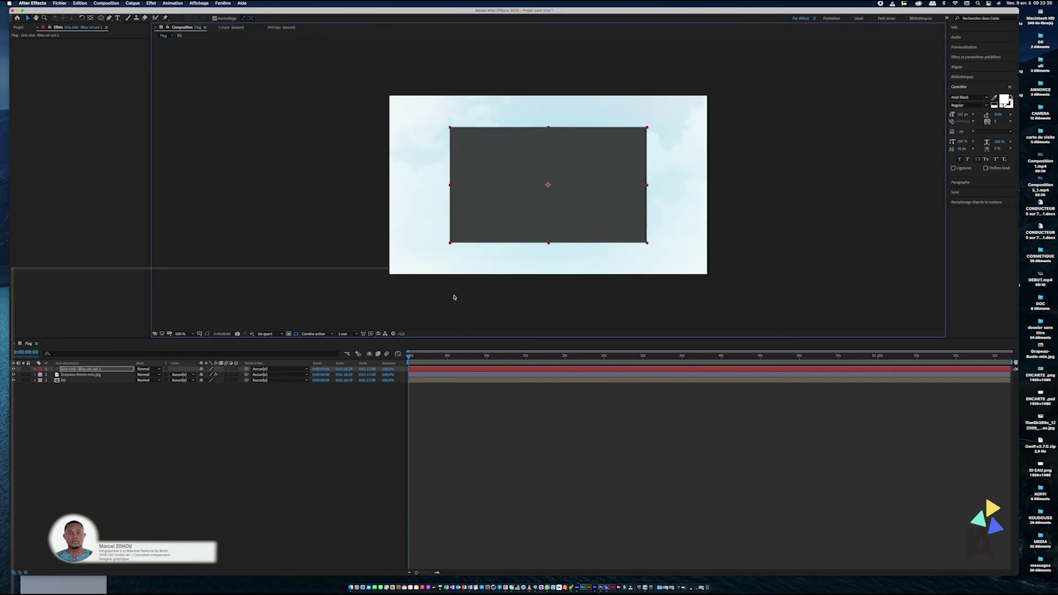
left_click(420, 369)
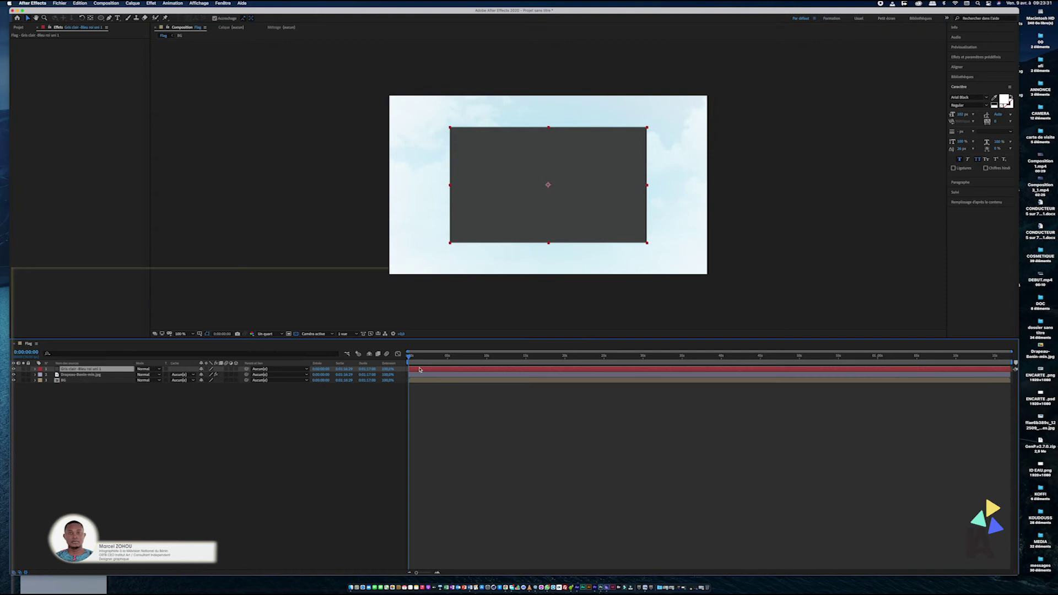
Apply Effet > Bruit et grain > Bruit fractal to the grey solid.
left_click(133, 3)
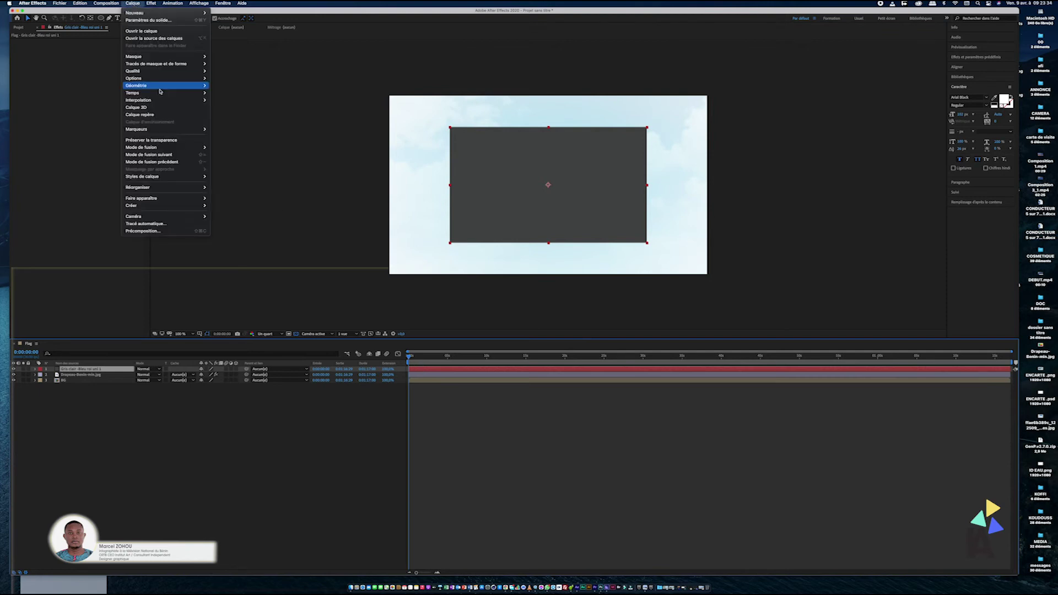
mouse_move(162, 88)
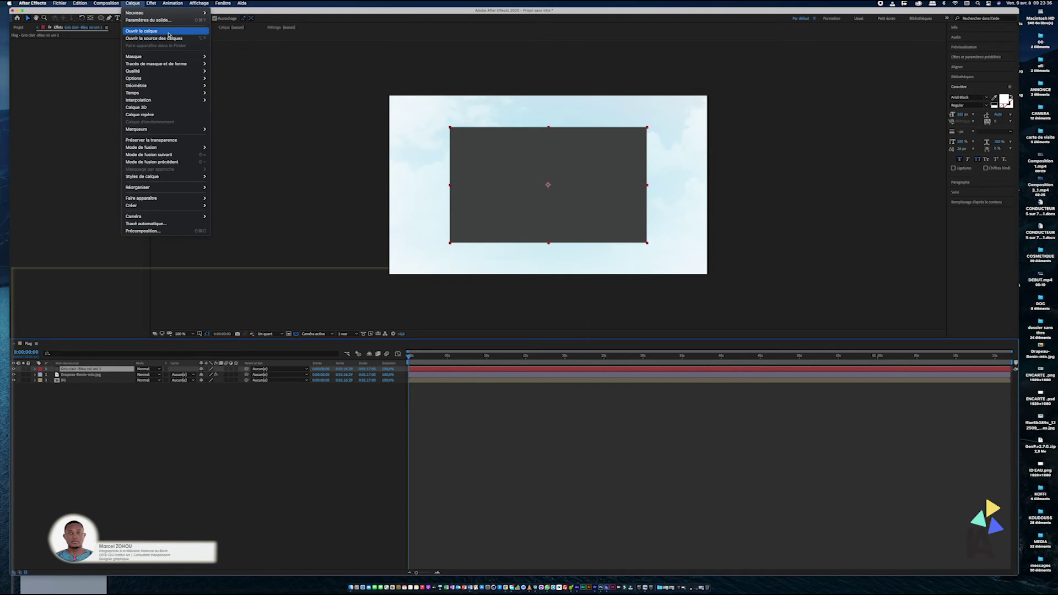
mouse_move(151, 3)
mouse_move(170, 46)
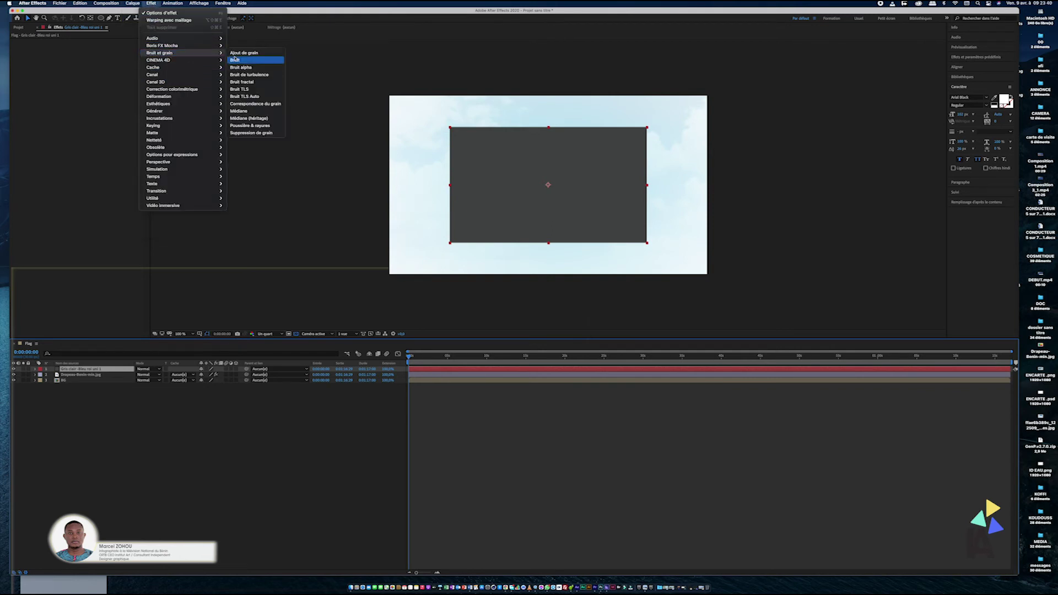
left_click(261, 84)
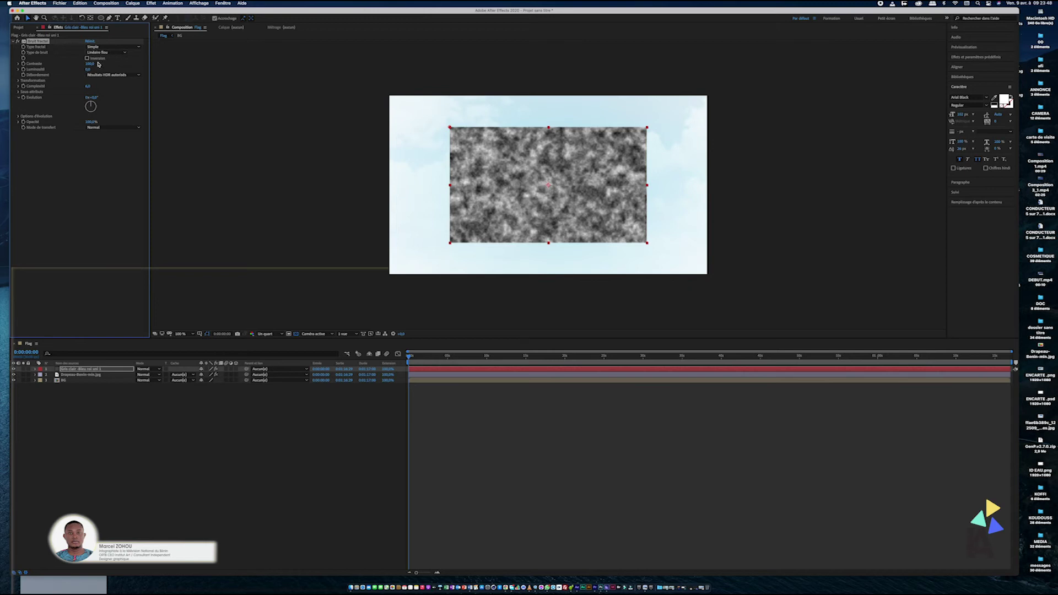
Set the fractal noise Contraste to 300 and save the project.
mouse_move(100, 64)
left_mouse_down()
mouse_move(72, 65)
mouse_move(142, 64)
left_mouse_up()
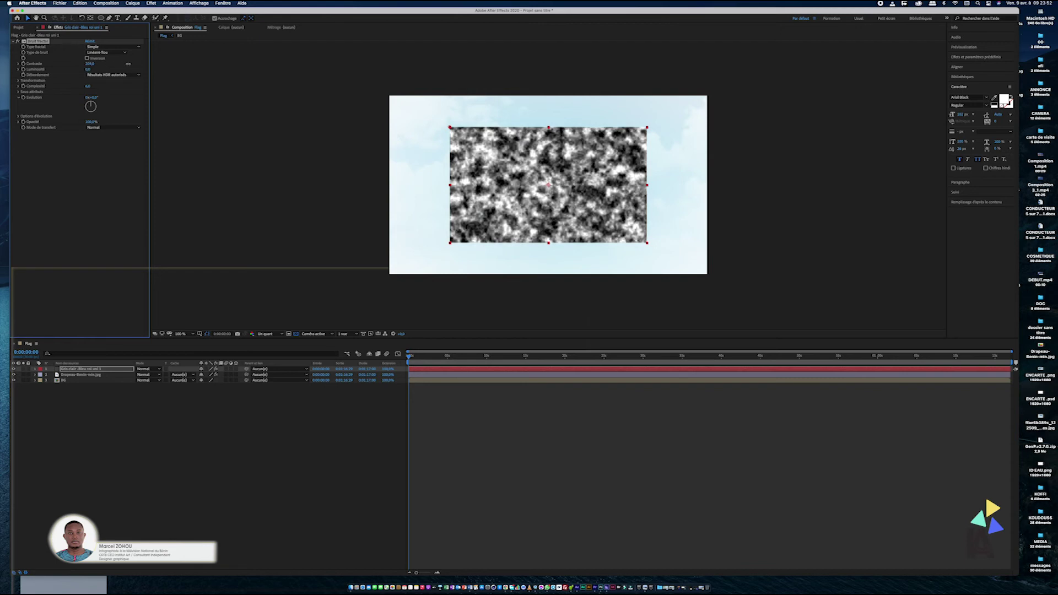
key("super+z")
key("super+s")
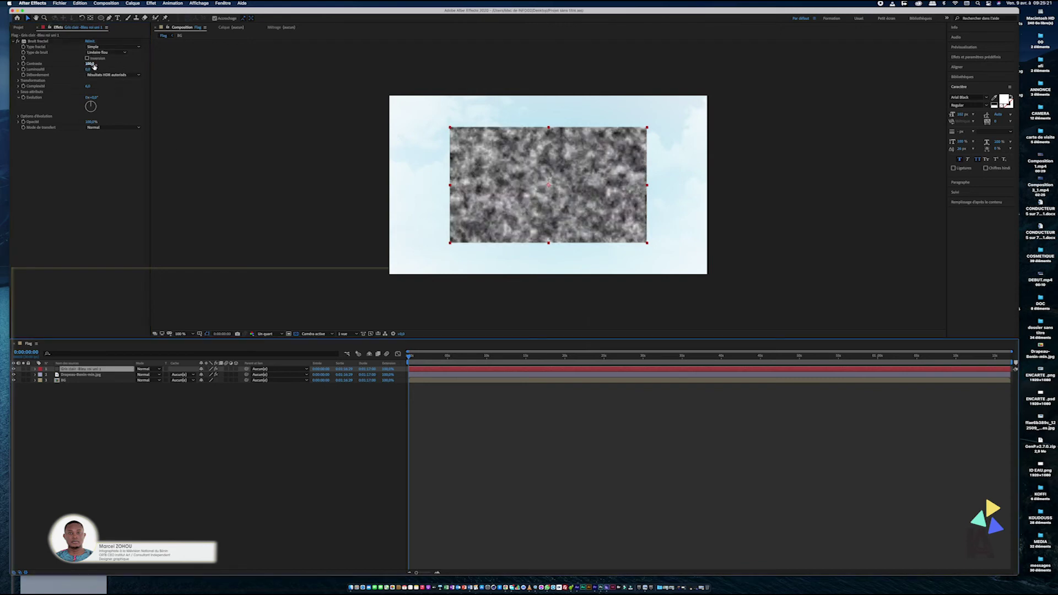
left_click(90, 64)
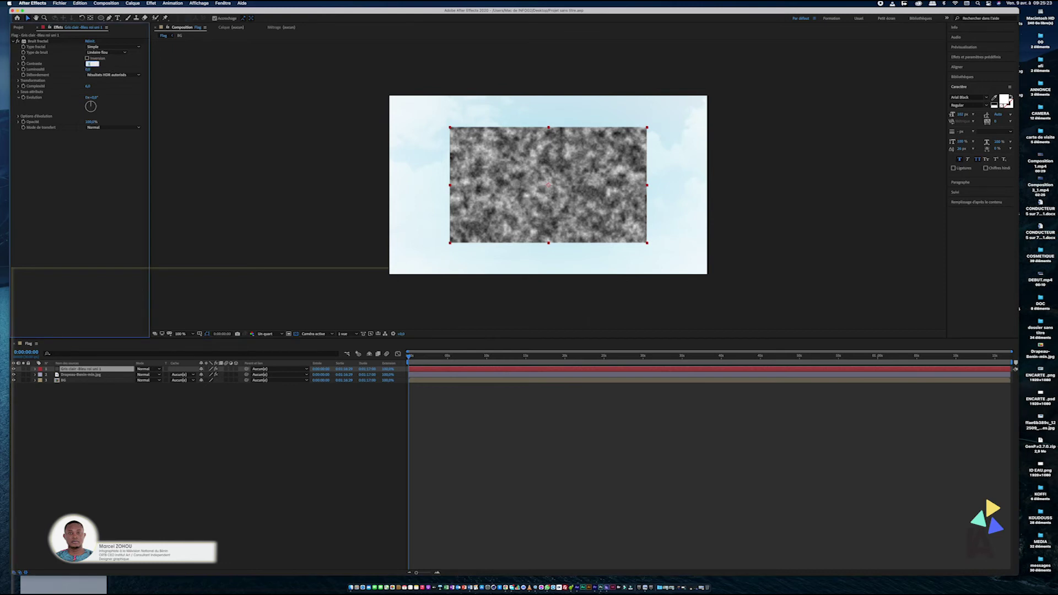
key("Return")
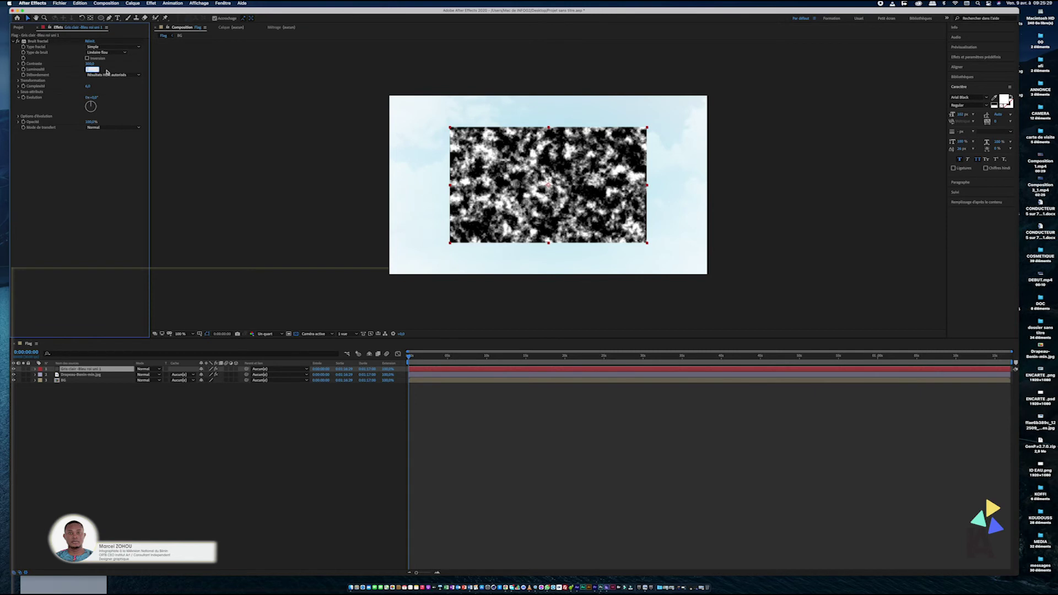
Set Luminosité to about -10, Complexité to 2 and Opacité to about 60%, then preview.
type("10")
key("Return")
type("-10")
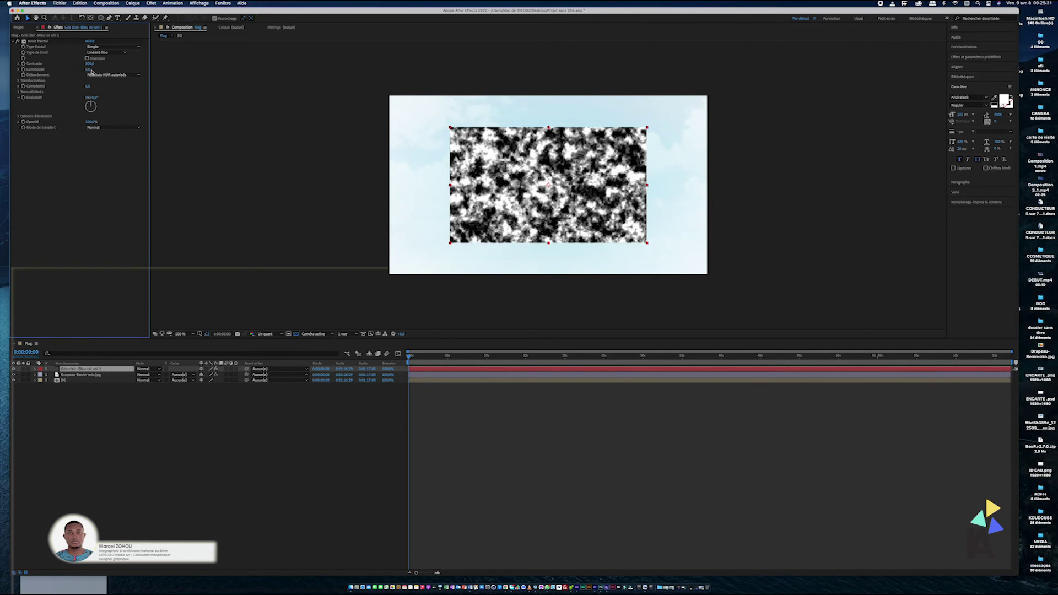
key("Return")
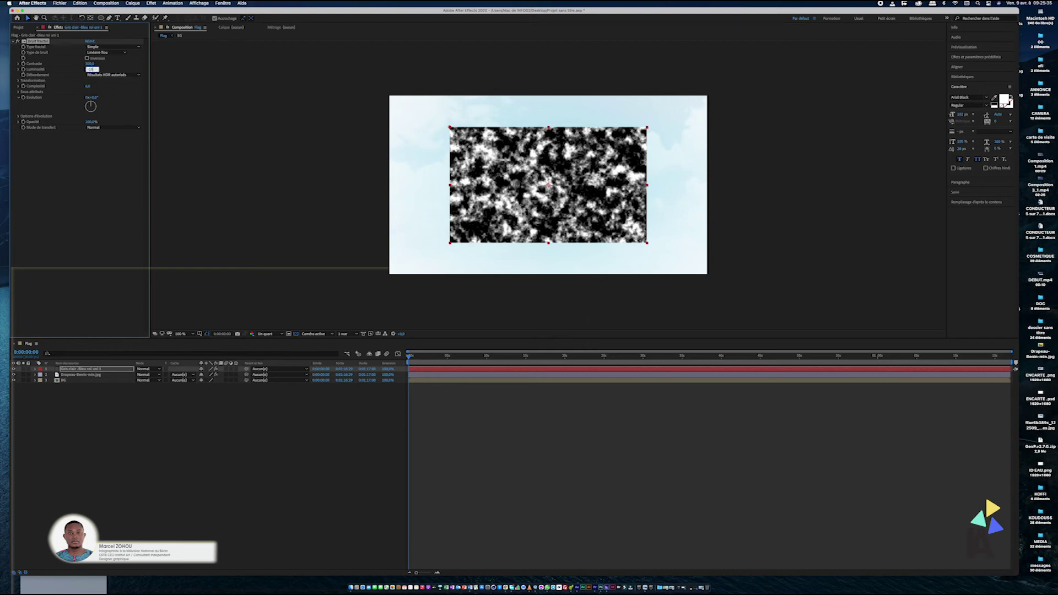
left_click(90, 87)
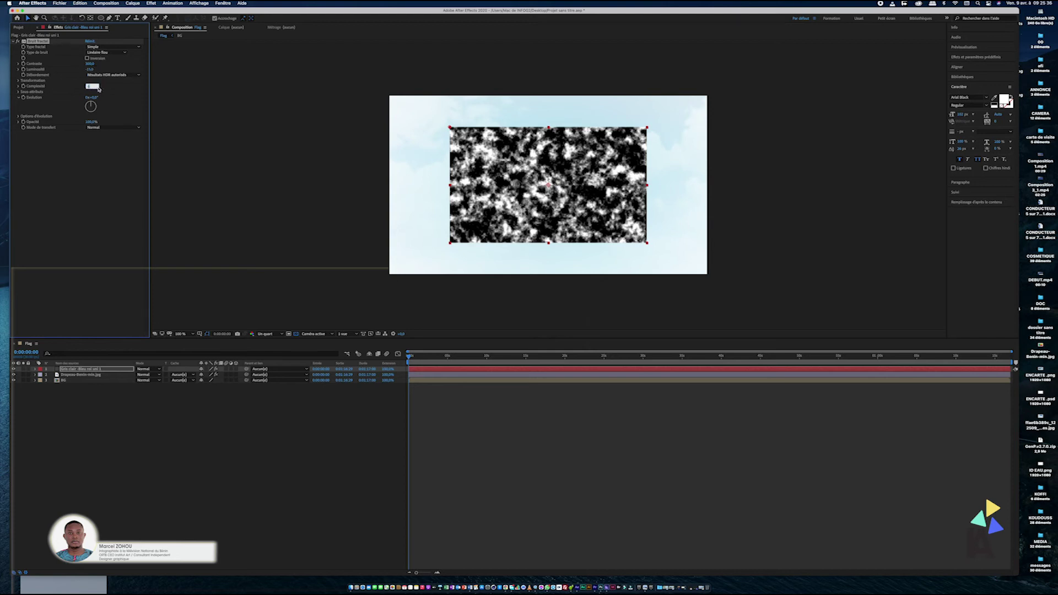
left_click(108, 119)
left_click(89, 123)
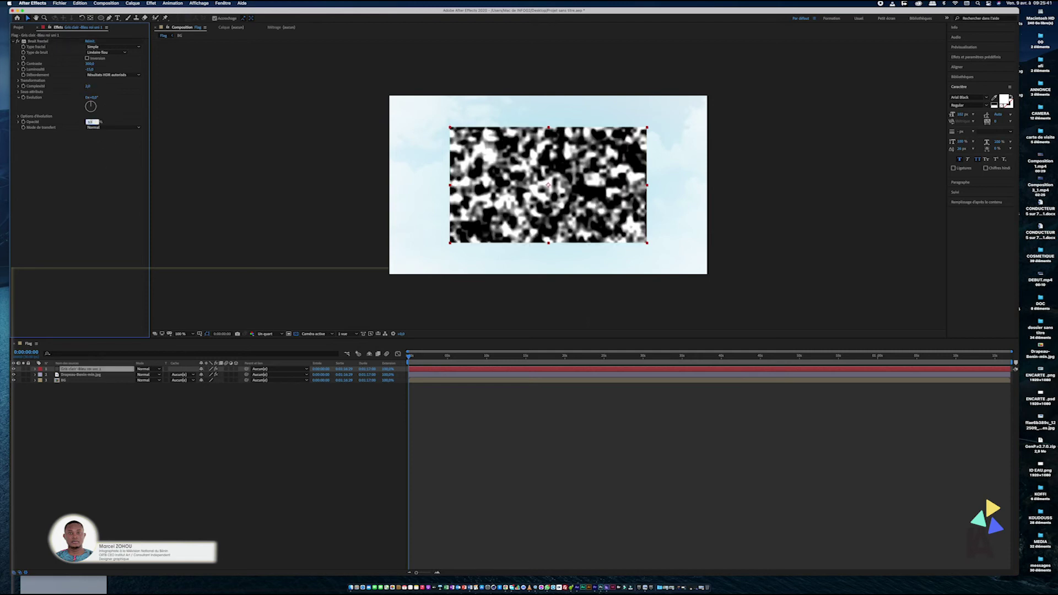
left_click(75, 199)
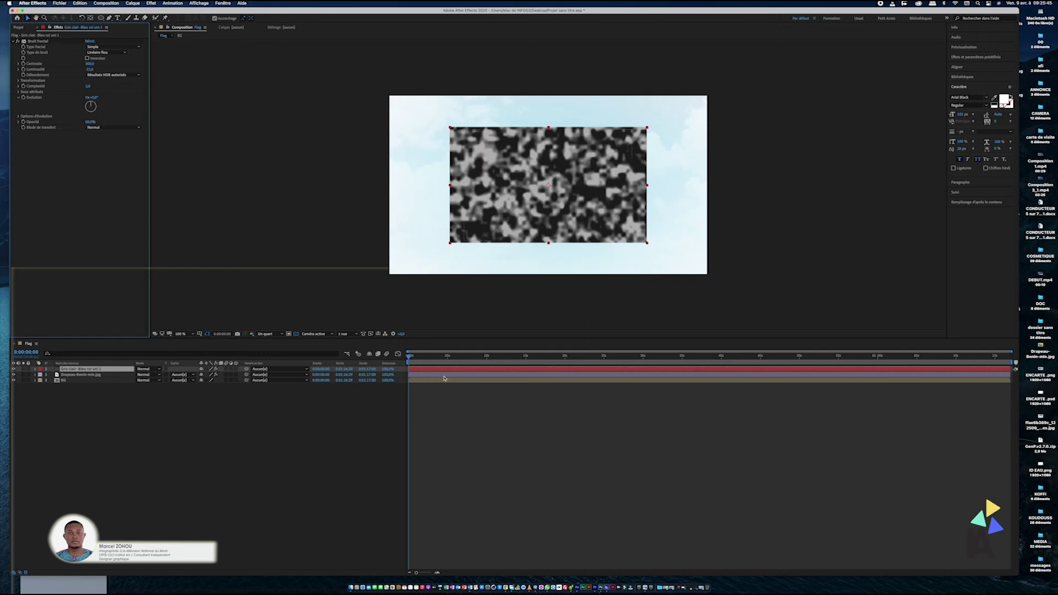
key("space")
key("space")
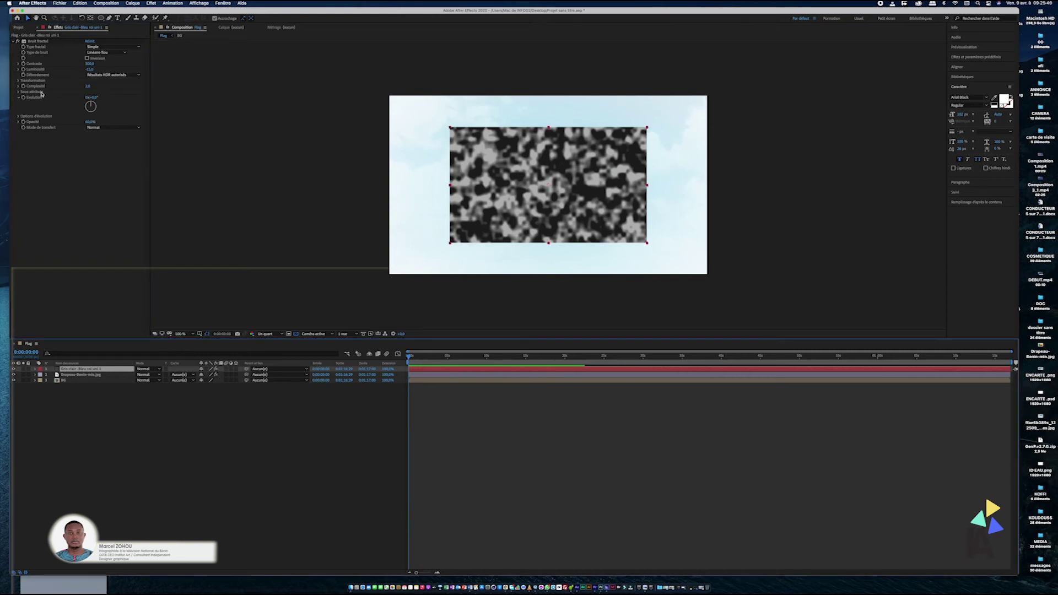
Turn off uniform scaling on the Bruit fractal, set Hauteur d'échelle to 600, and preview.
left_click(19, 81)
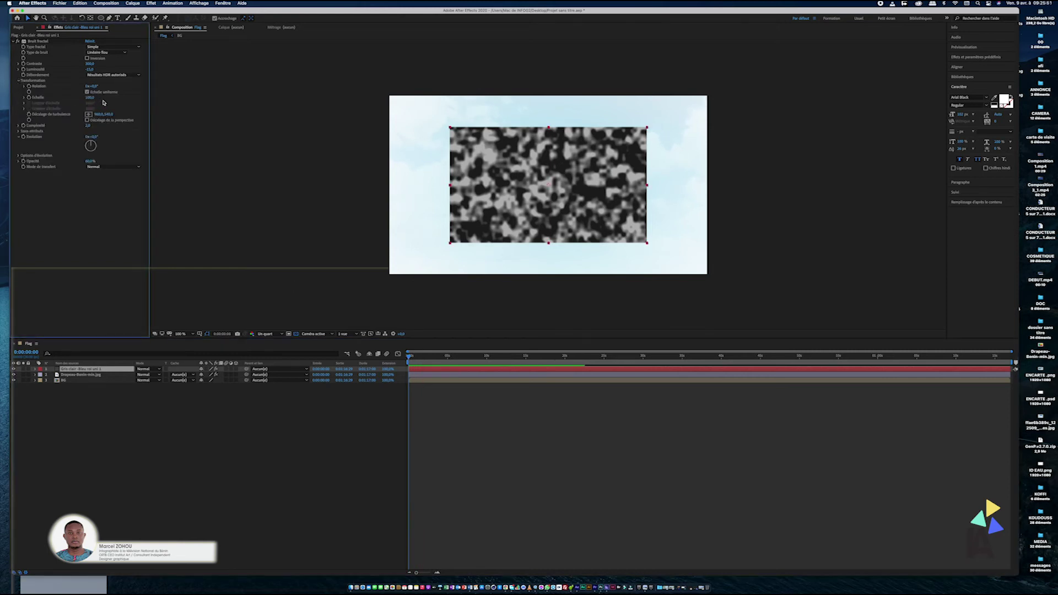
left_click(87, 92)
left_click(91, 103)
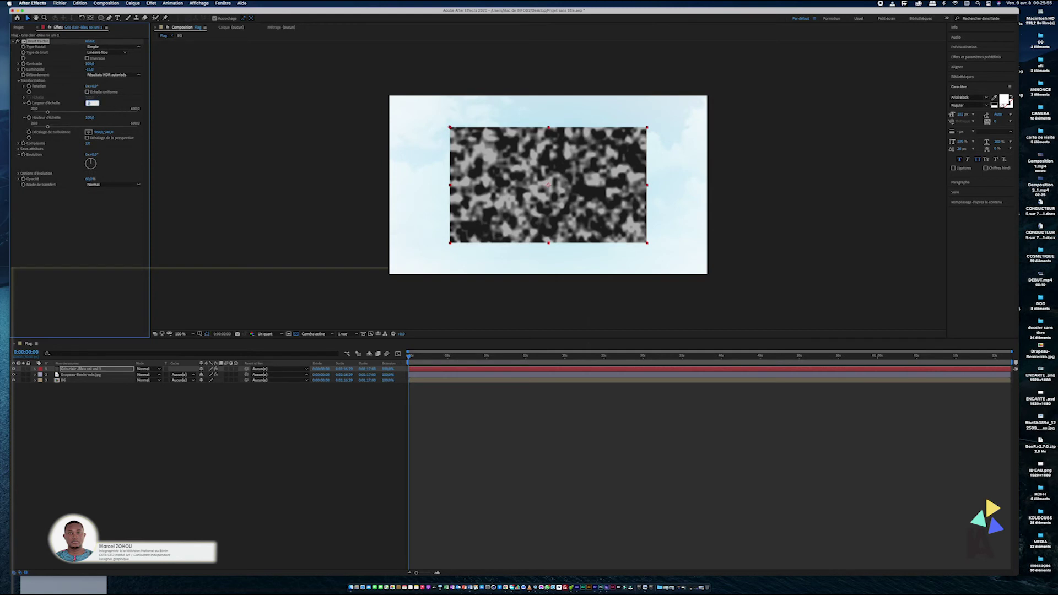
key("Tab")
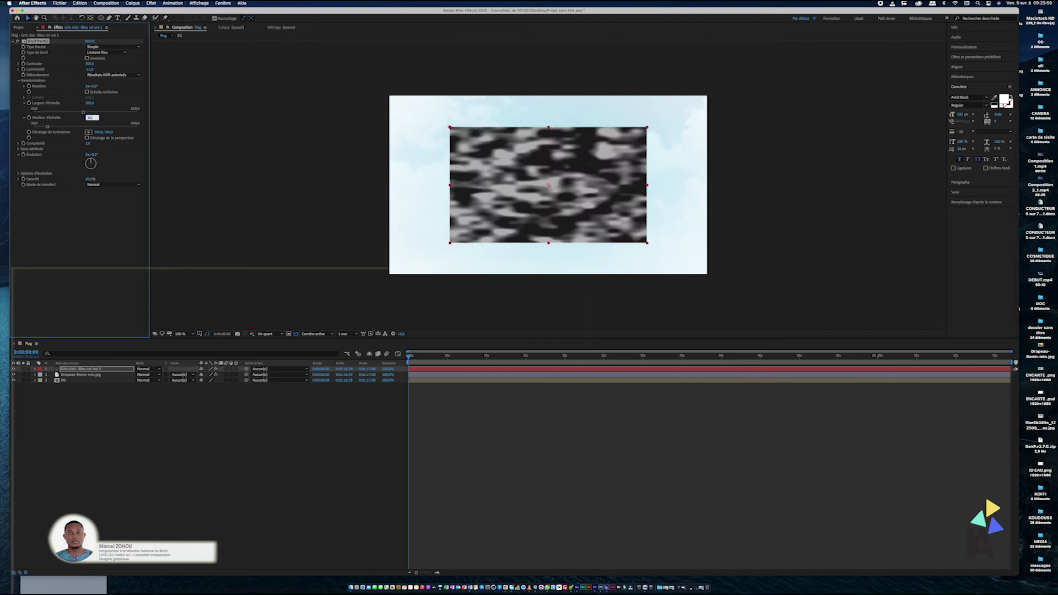
key("Return")
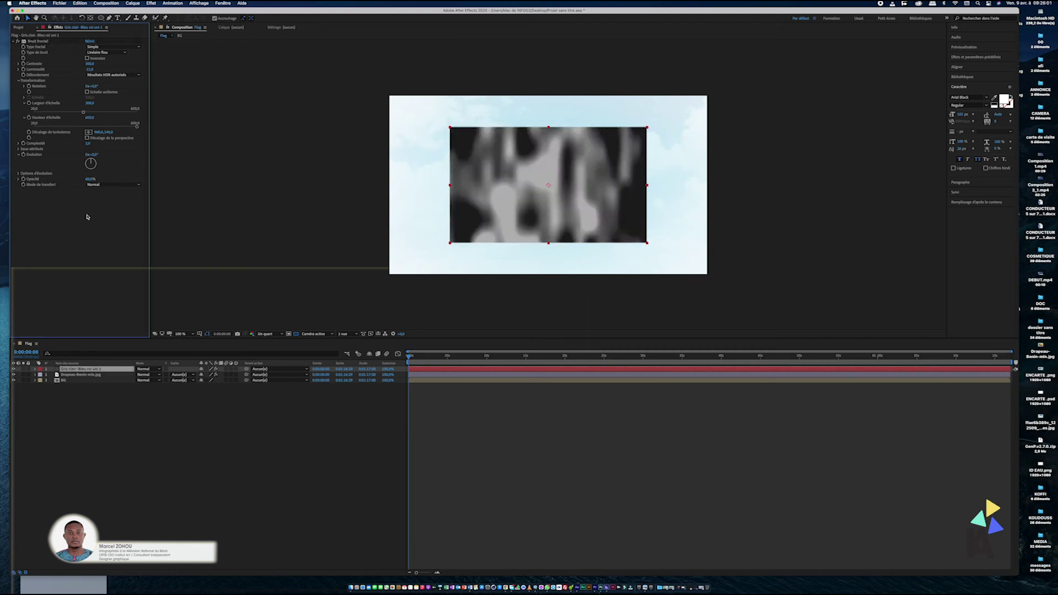
left_click(417, 366)
key("space")
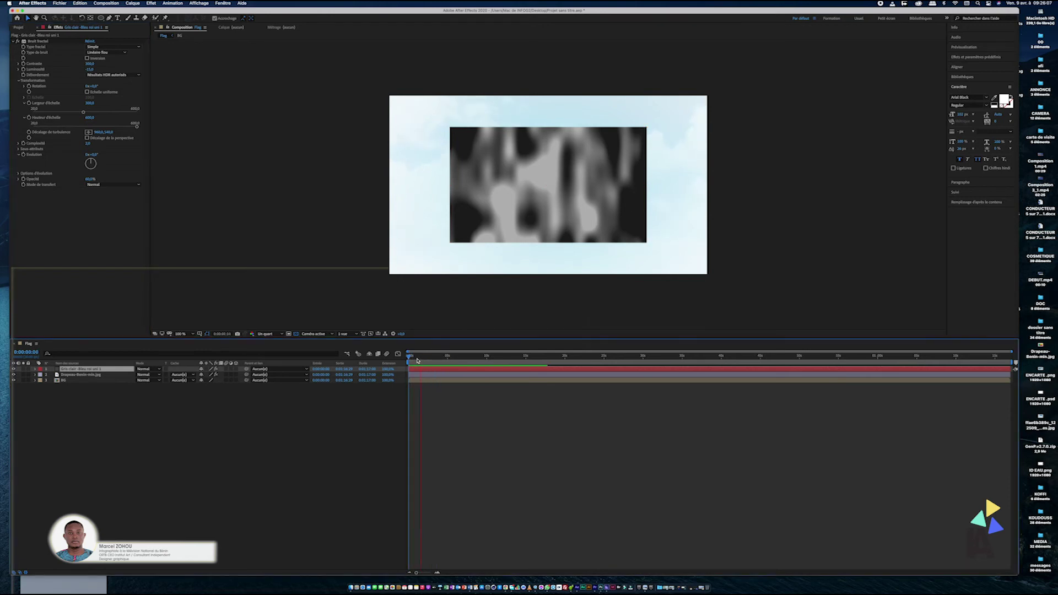
key("space")
At 0:00:01:19, set the Décalage de turbulence X value to 2000.
left_click(31, 135)
left_click(421, 359)
left_click(100, 133)
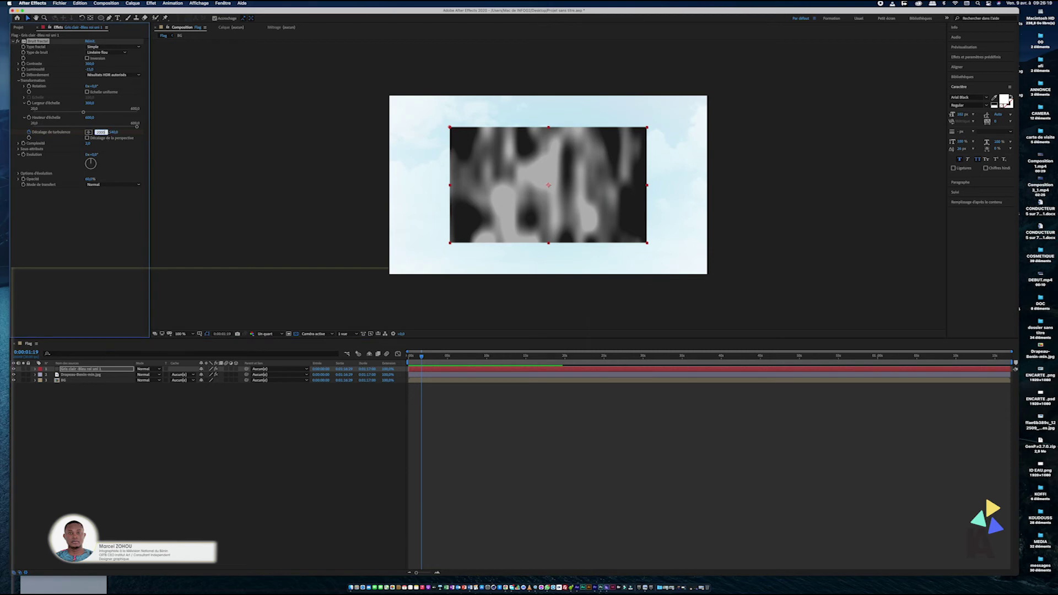
left_click(119, 134)
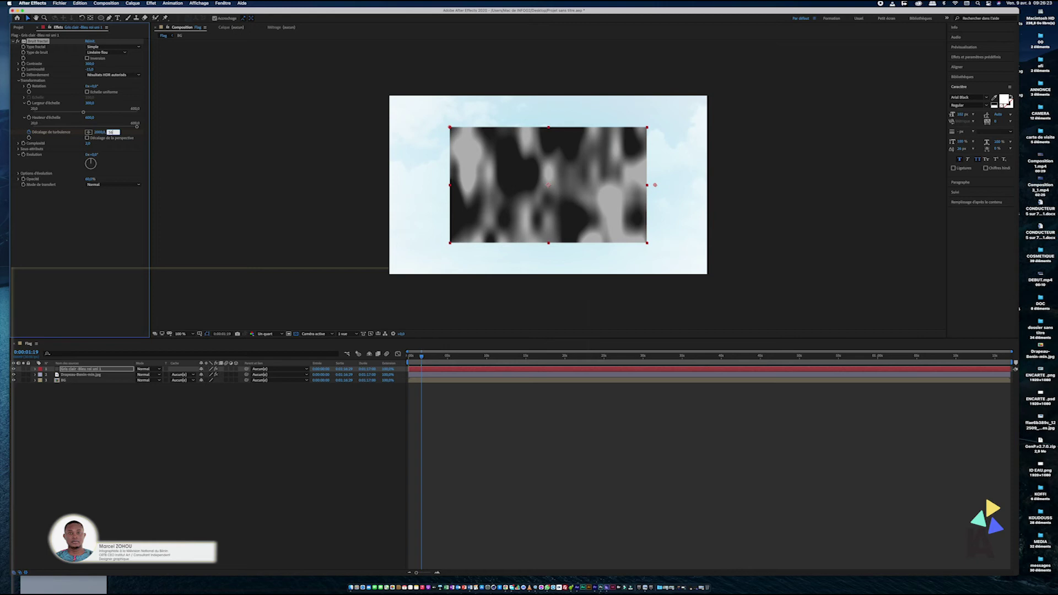
left_click(165, 477)
Drag the Décalage de turbulence keyframe to about 0:00:05:15 and preview the slower drift.
left_click(410, 357)
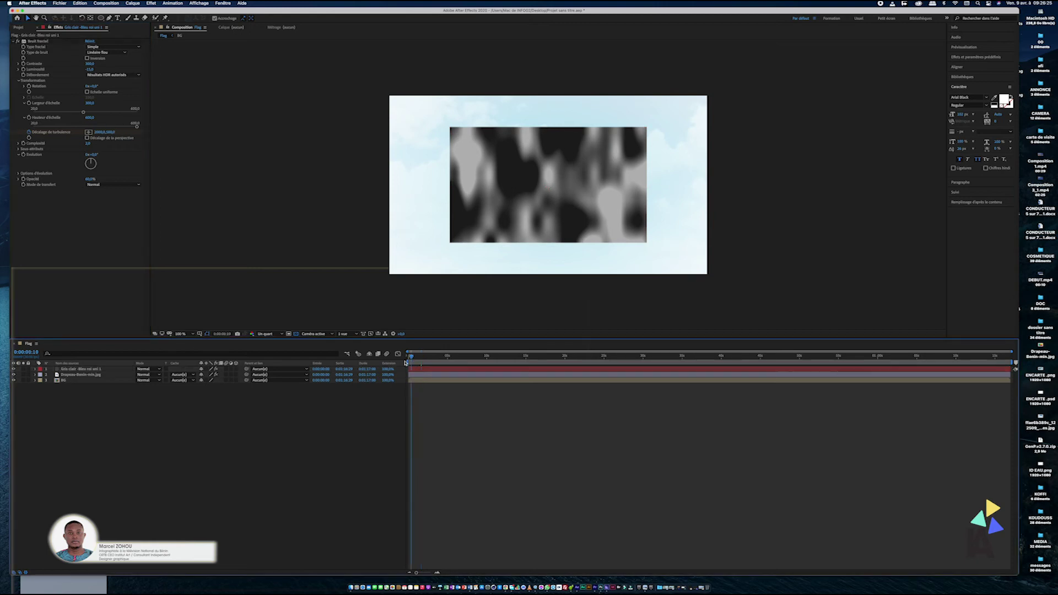
key("space")
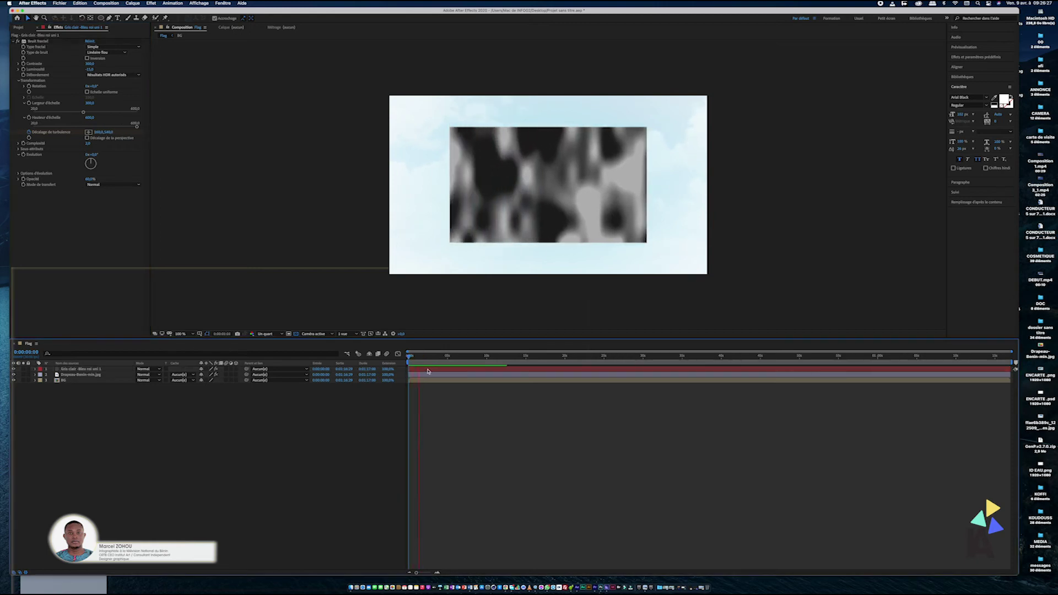
left_click(429, 370)
key("u")
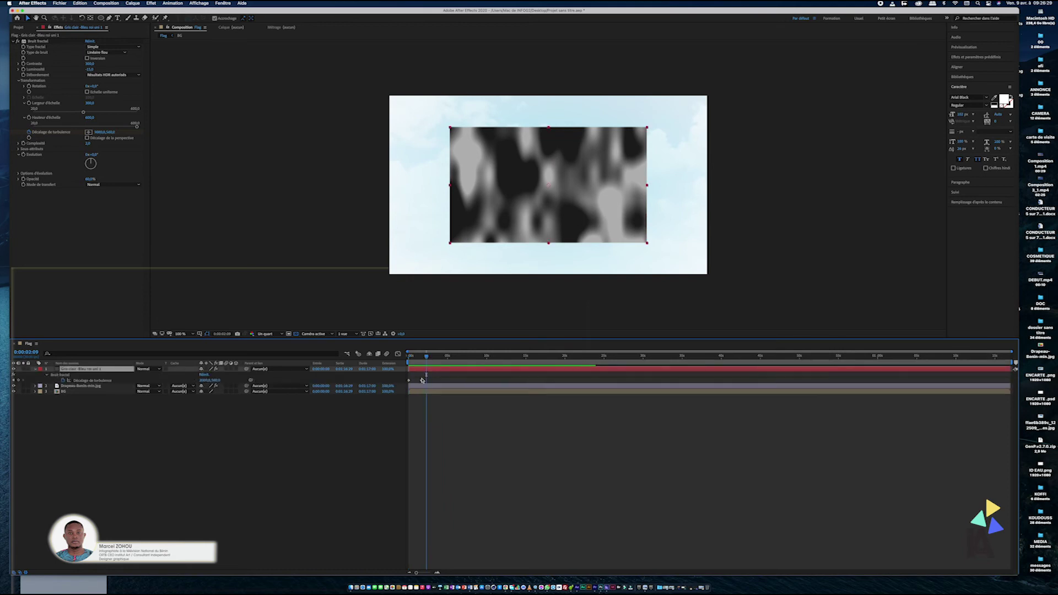
left_click_drag(423, 381, 455, 380)
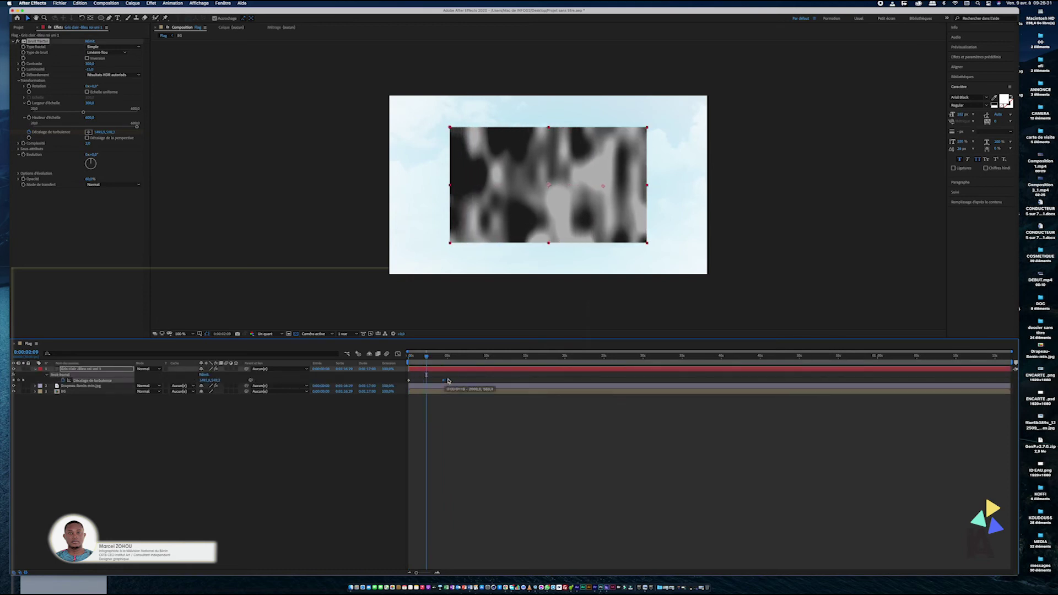
key("space")
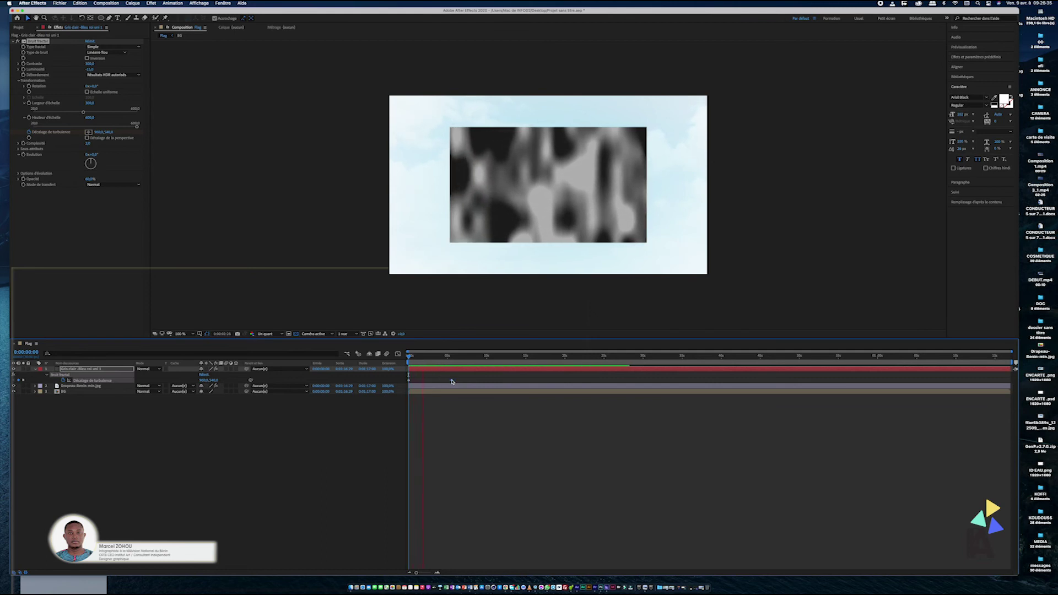
key("space")
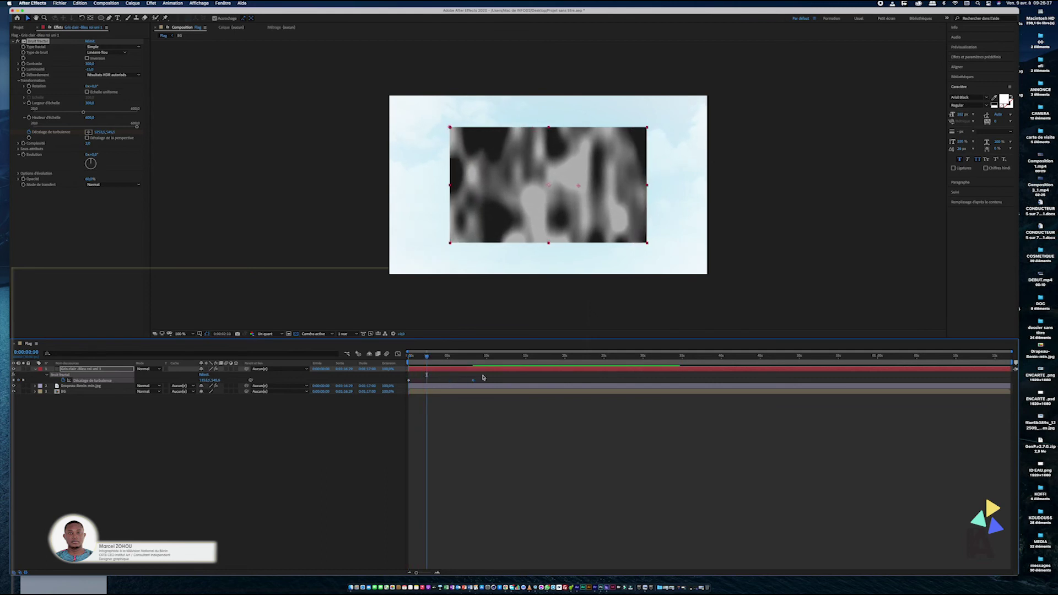
Replay the retimed noise, collapse its properties, and select the Benin flag layer.
left_click(487, 357)
key("space")
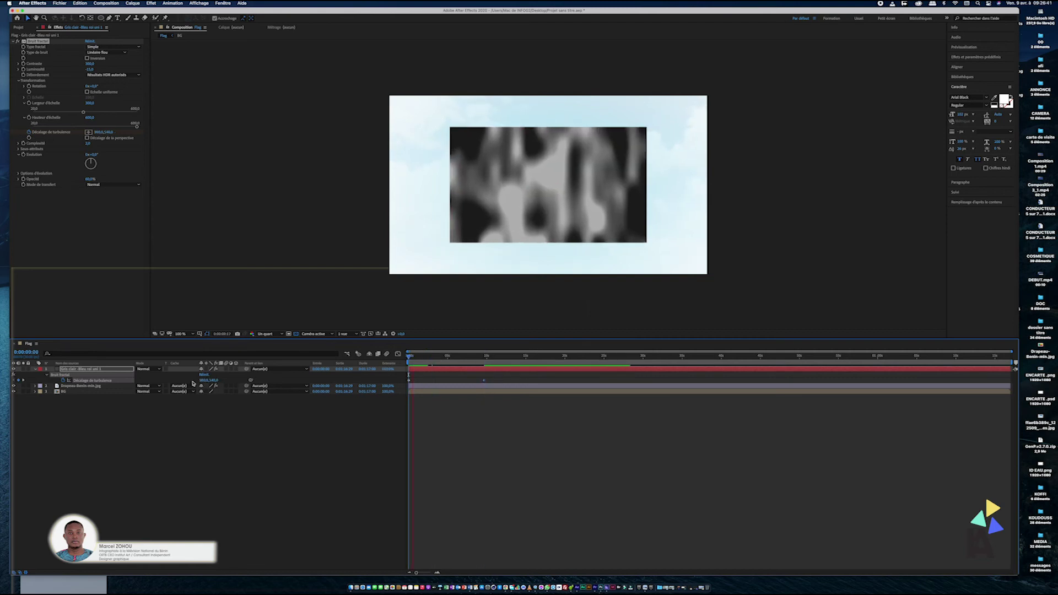
left_click(35, 369)
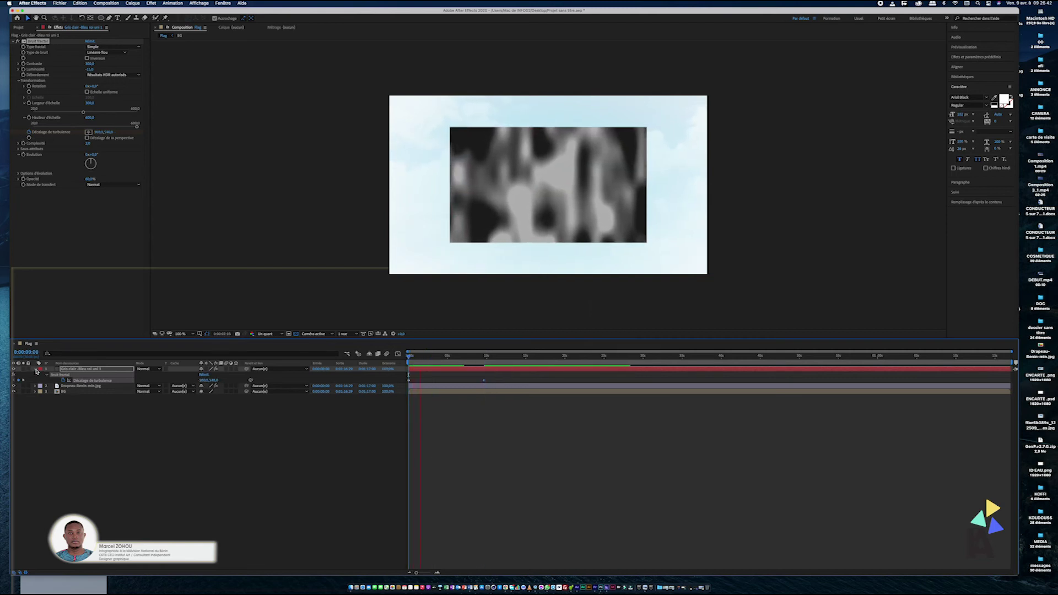
left_click(49, 397)
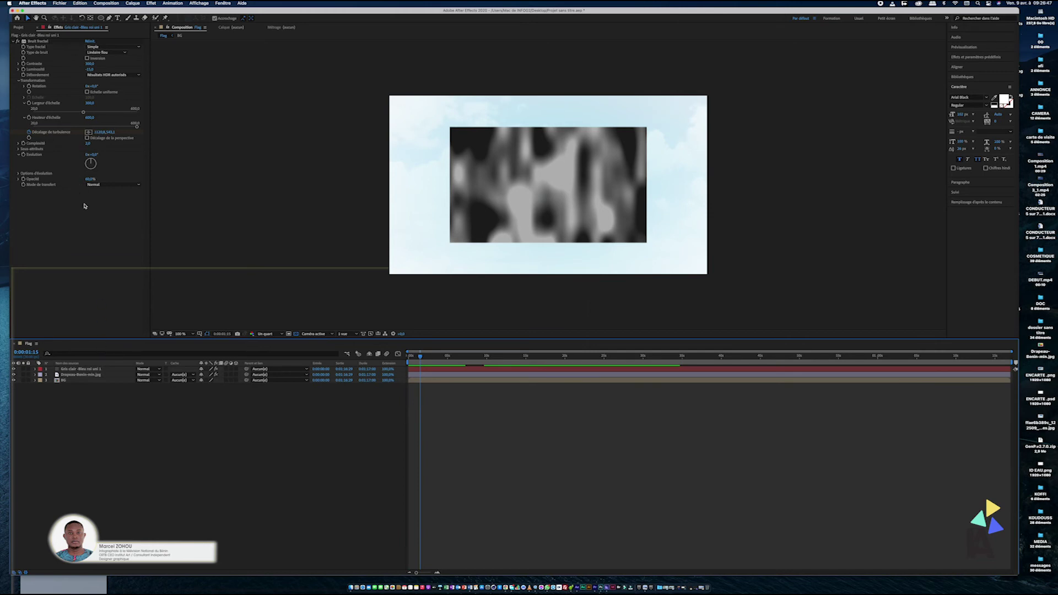
left_click(92, 370)
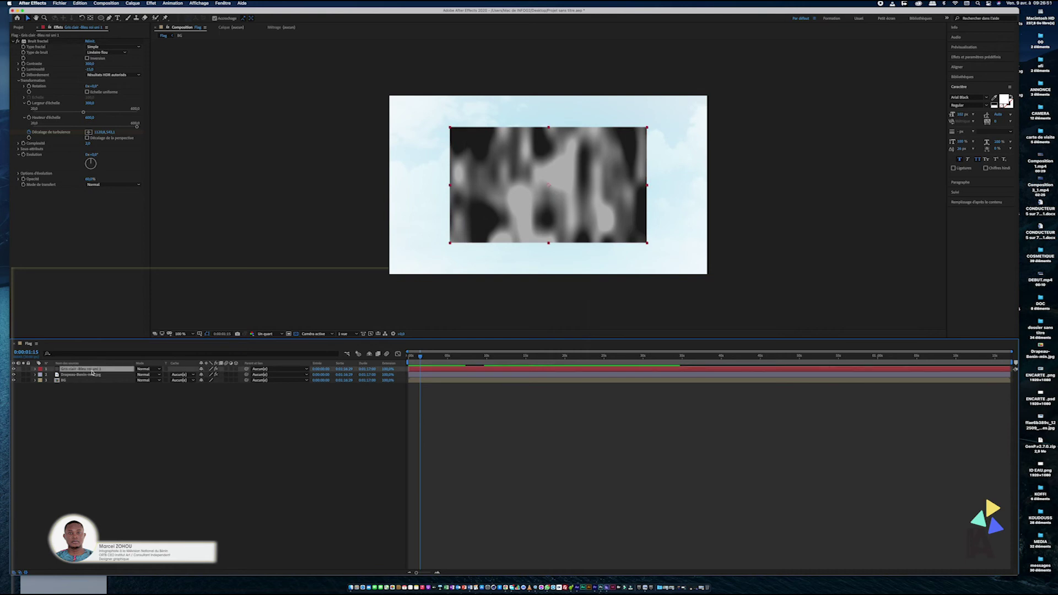
left_click(87, 375)
Duplicate the Drapeau-Benin layer and put the Gris clair noise layer back at layer 1.
key("ctrl+d")
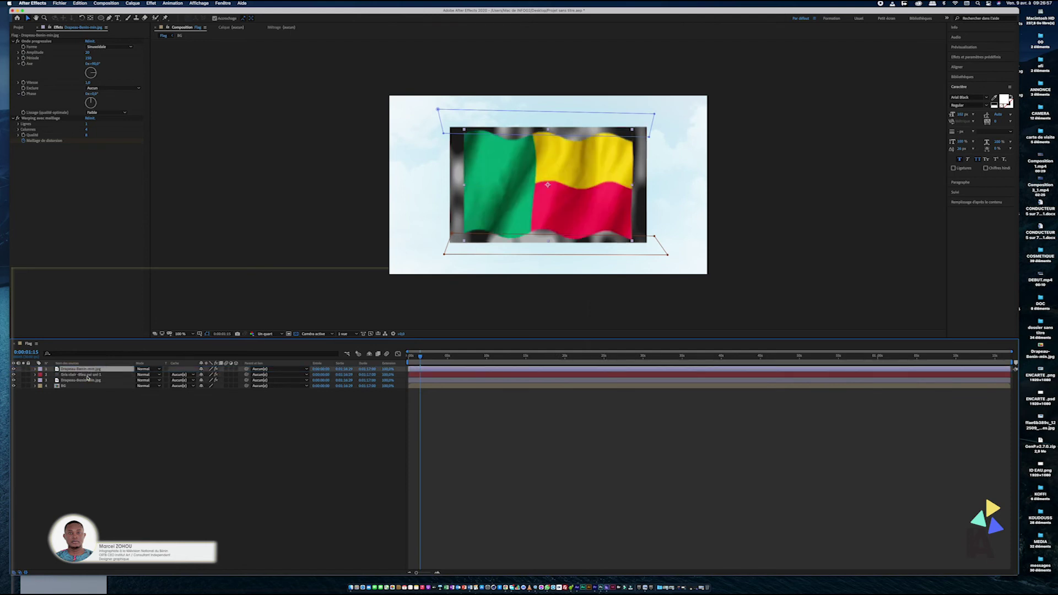
left_click(83, 375)
left_click(147, 375)
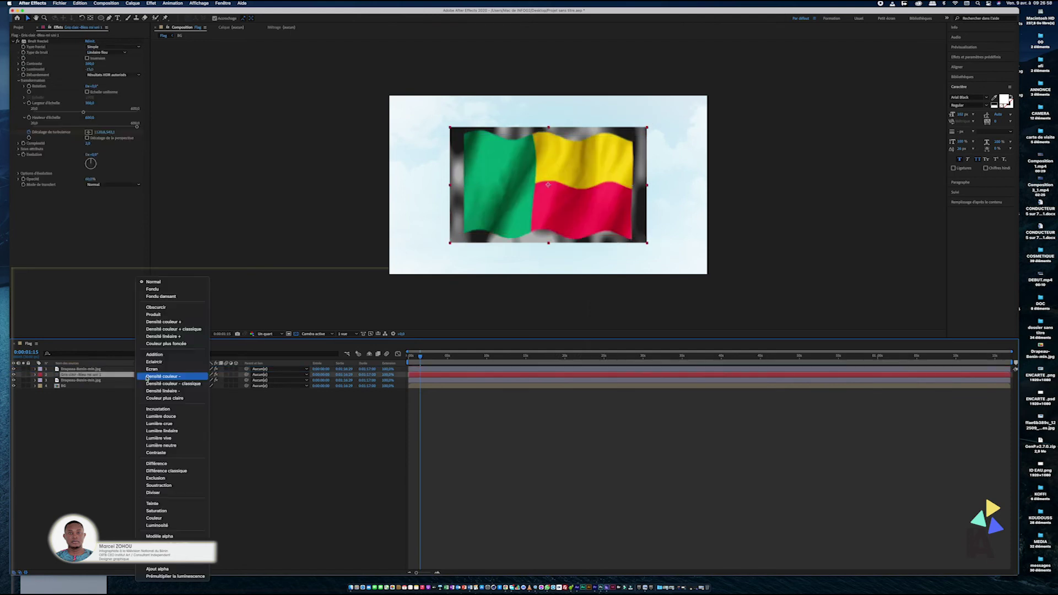
left_click(154, 315)
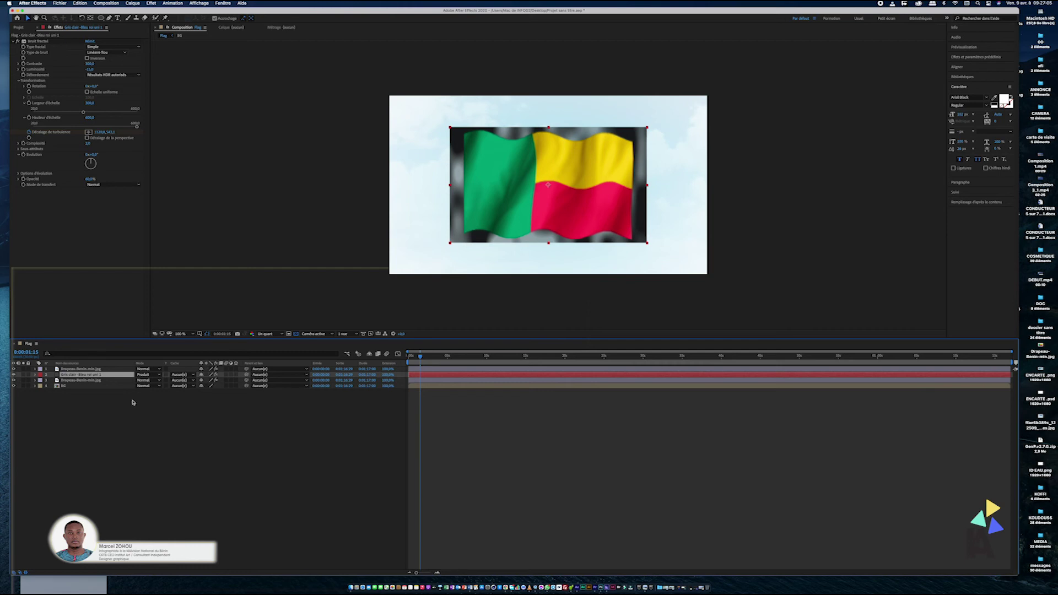
key("ctrl+z")
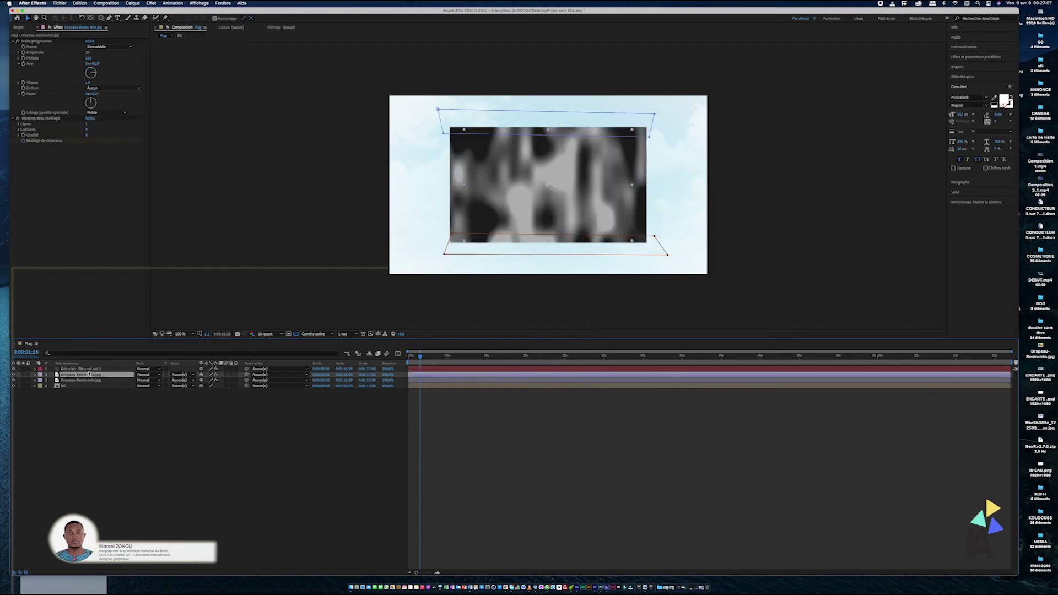
left_click(89, 371)
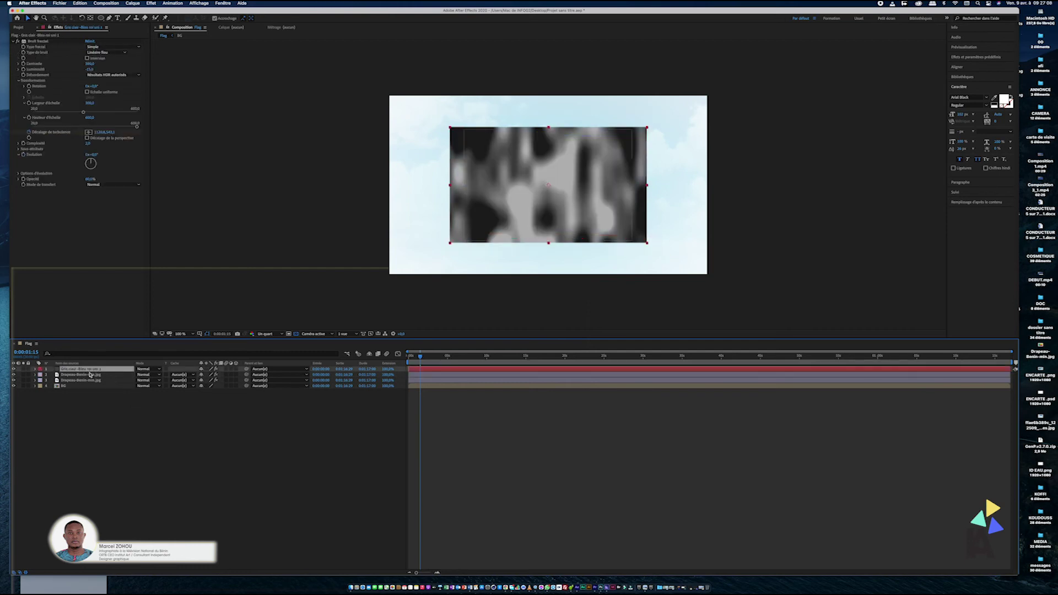
left_click(140, 375)
Set the noise layer to Produit and matte it to the flag copy's alpha.
left_click(161, 316)
left_click(81, 375)
left_click_drag(81, 370, 81, 367)
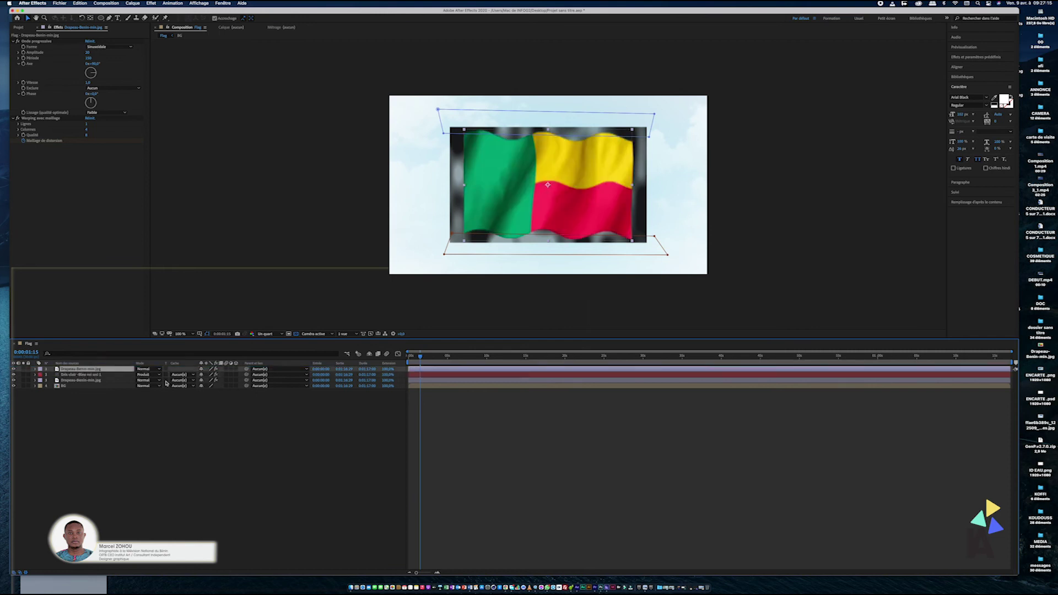
left_click(179, 375)
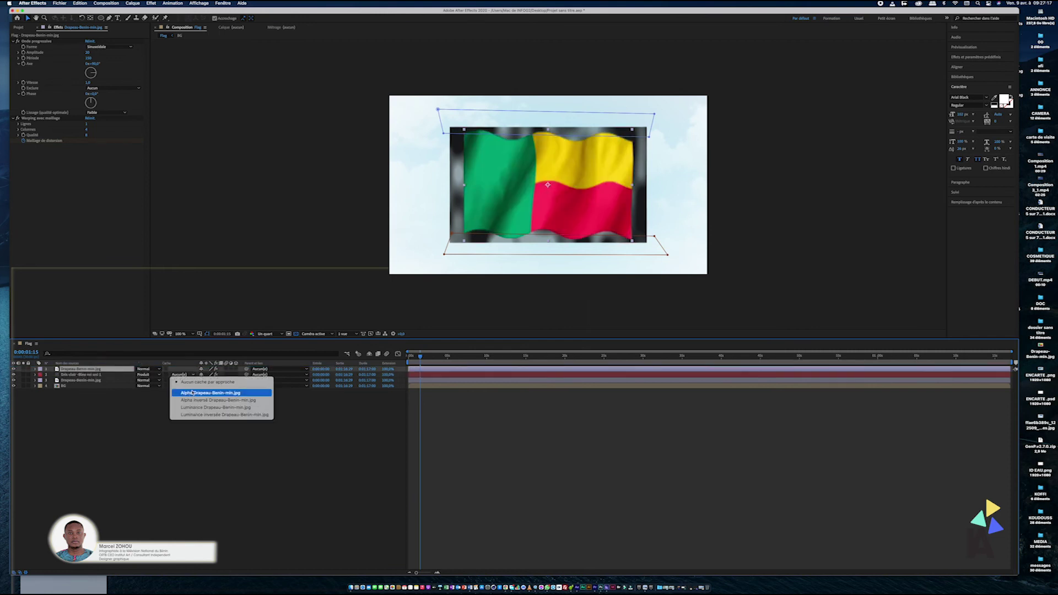
left_click(192, 393)
left_click(186, 400)
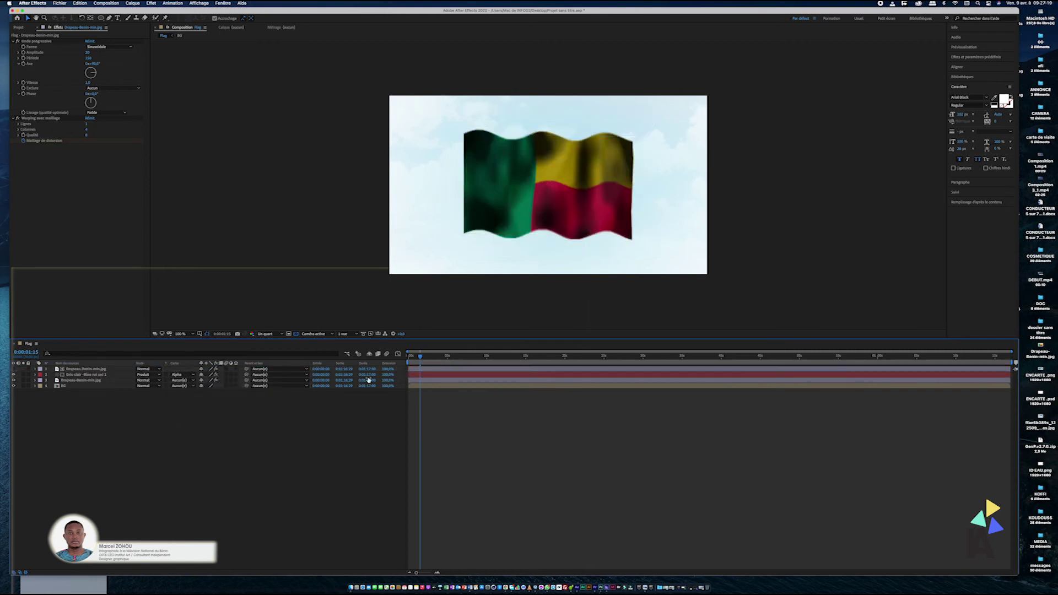
Lower the top flag copy's opacity to about 1% and preview the shaded waving flag.
left_click(430, 371)
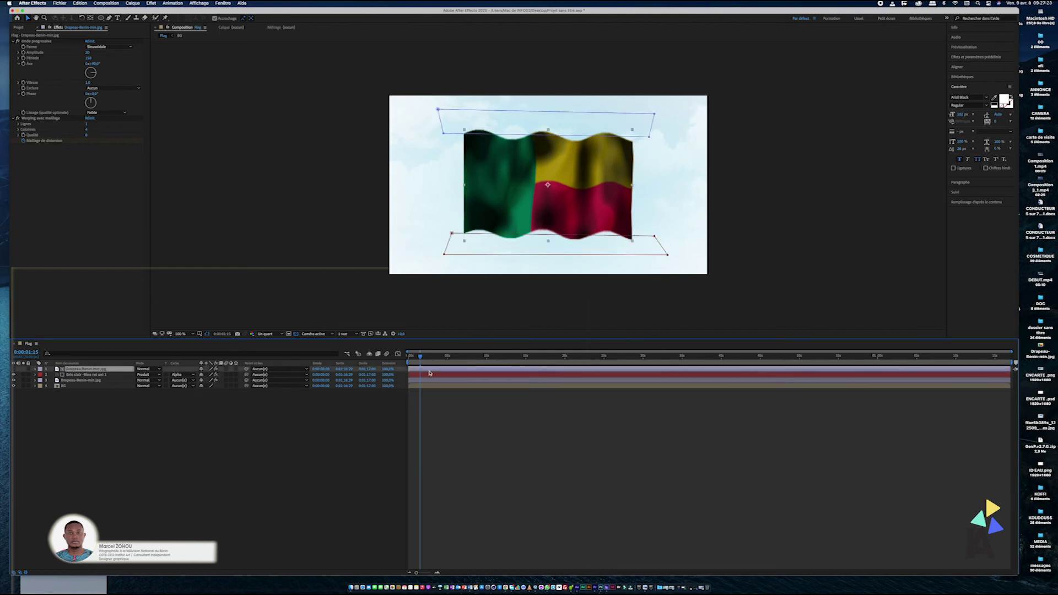
key("s")
key("t")
left_click_drag(204, 375, 174, 376)
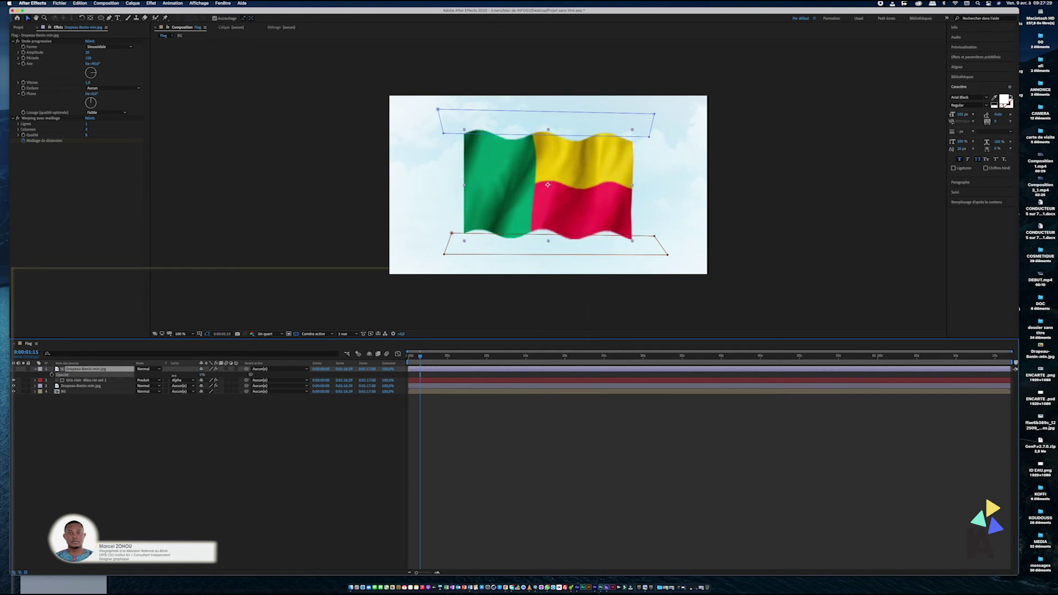
left_click(429, 371)
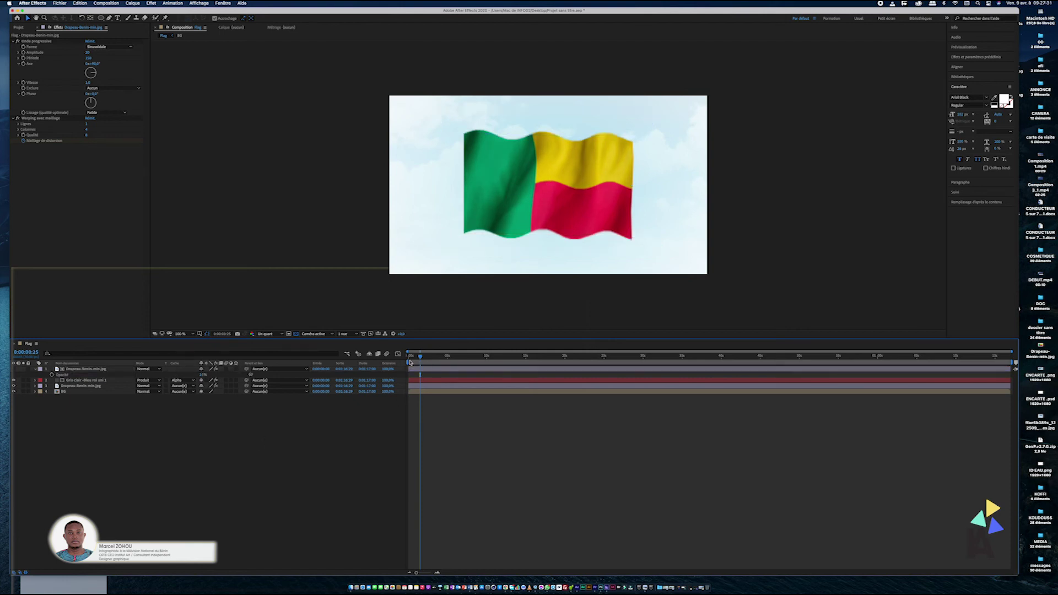
key("space")
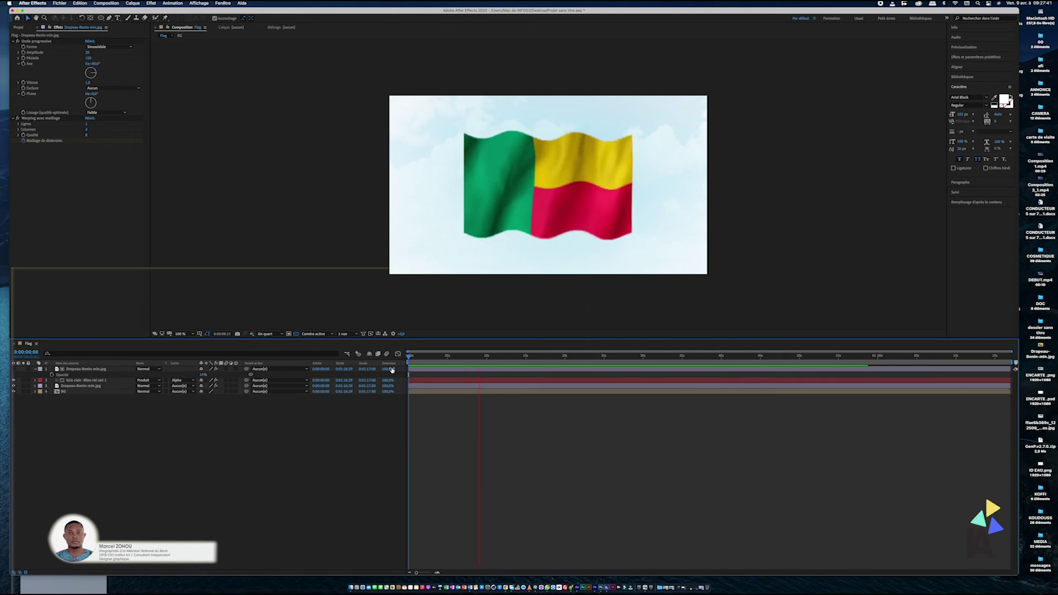
left_click(35, 369)
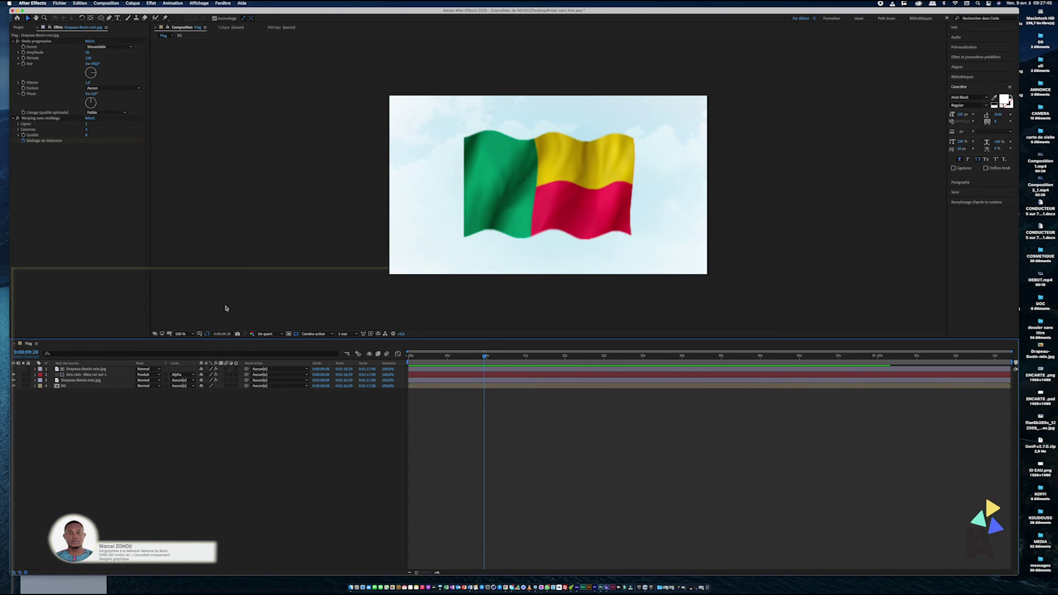
Draw a tall rectangle left of the flag with #7E7E7E fill and no stroke.
left_click_drag(101, 18, 121, 21)
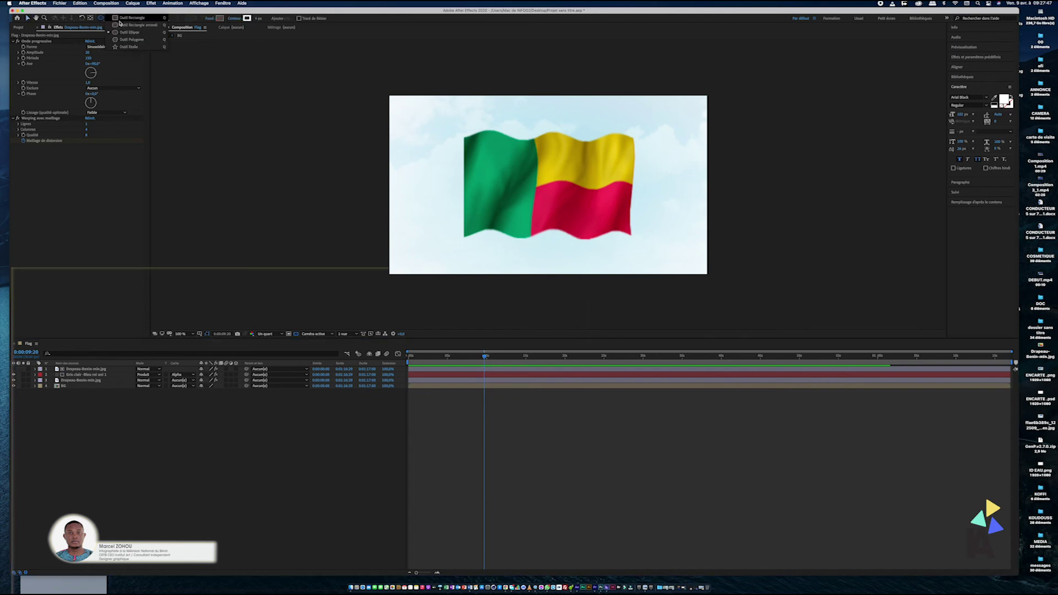
left_click_drag(442, 119, 464, 313)
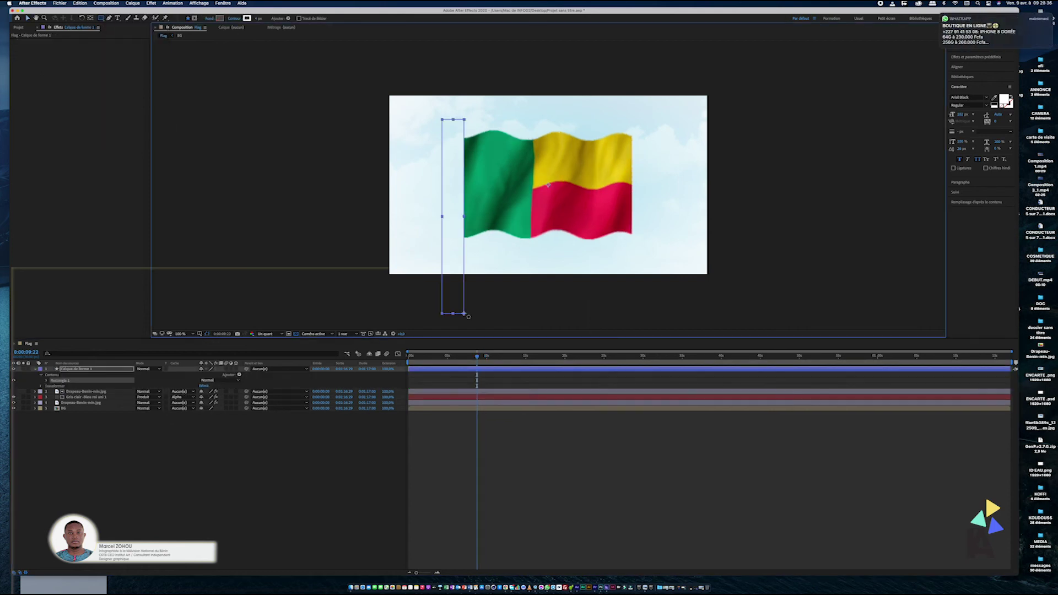
left_click(220, 19)
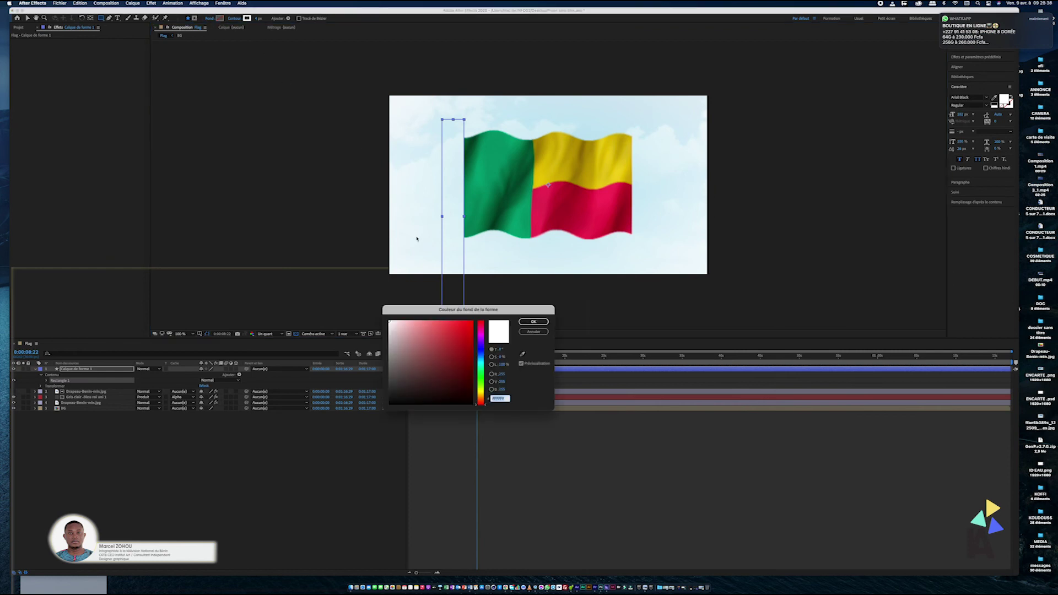
left_click_drag(391, 378, 390, 364)
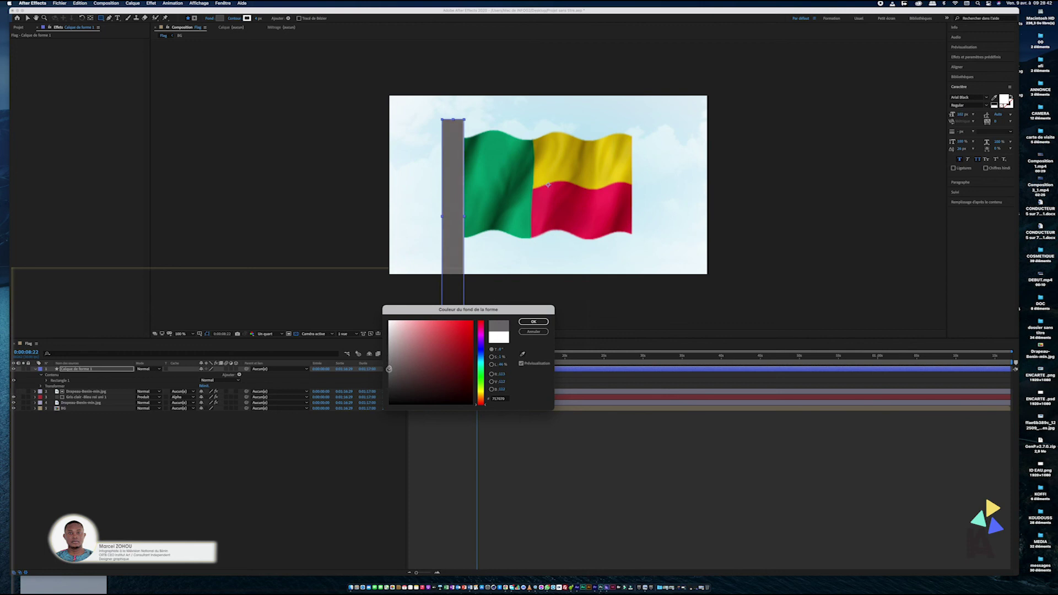
left_click(533, 321)
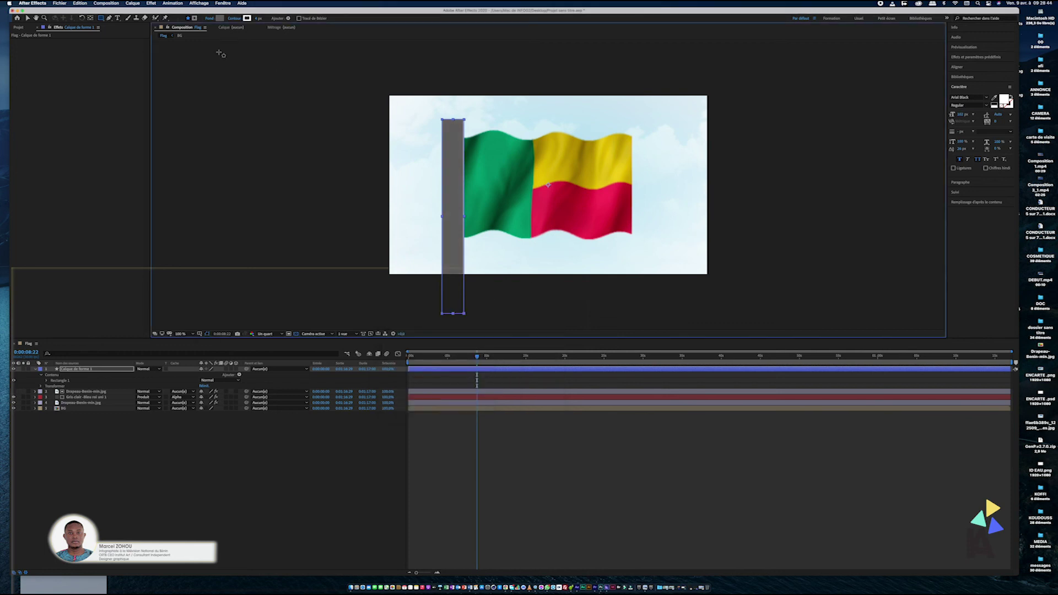
left_click(235, 19)
left_click(443, 257)
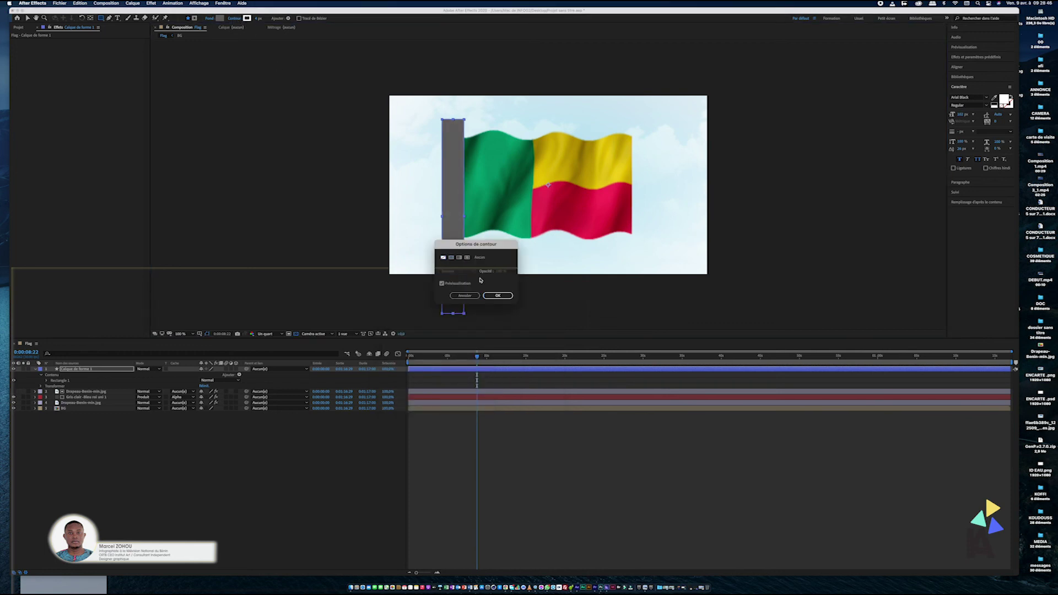
left_click(498, 295)
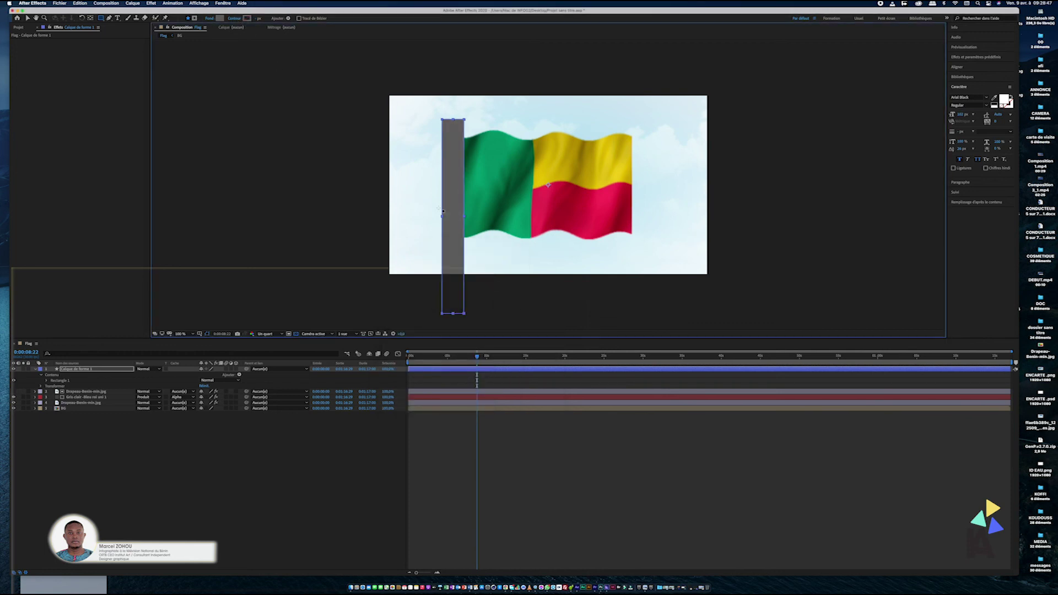
Resize the grey rectangle into a thin, shorter pole at the flag's left edge.
left_click(28, 18)
left_click(443, 218)
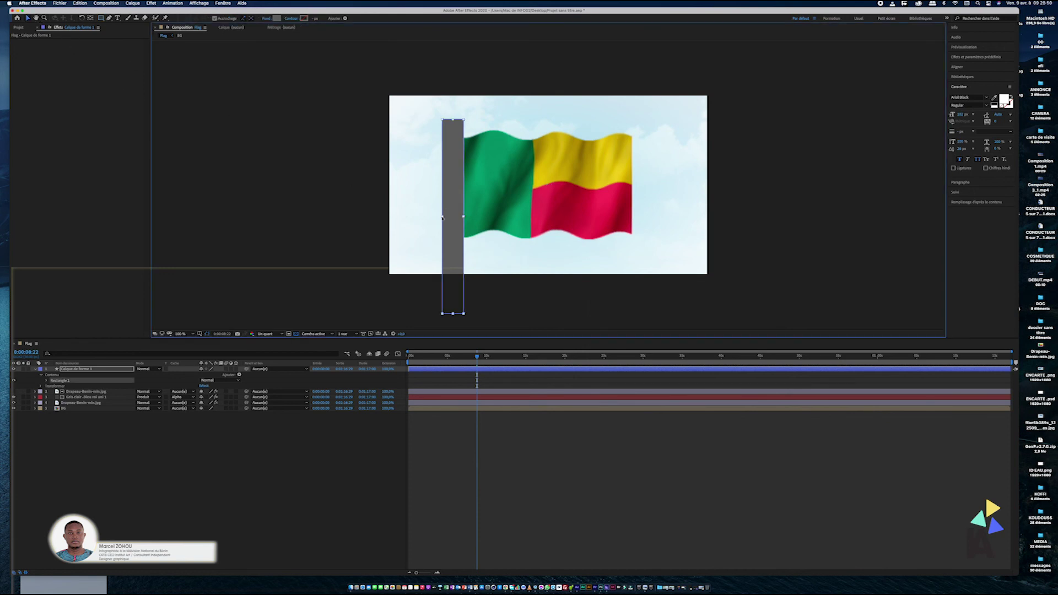
left_click_drag(443, 218, 465, 204)
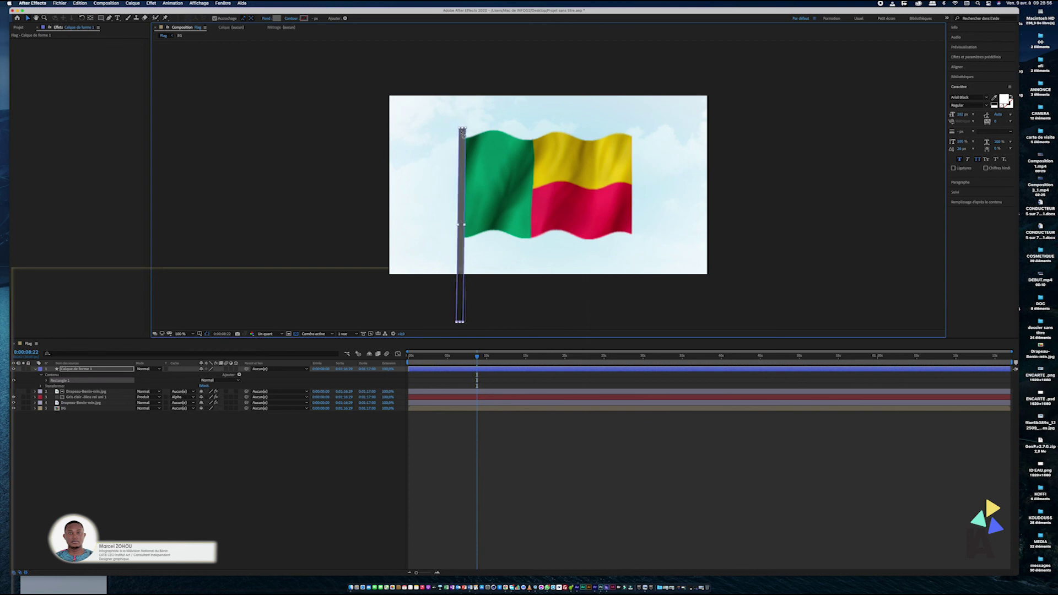
left_click_drag(462, 129, 462, 135)
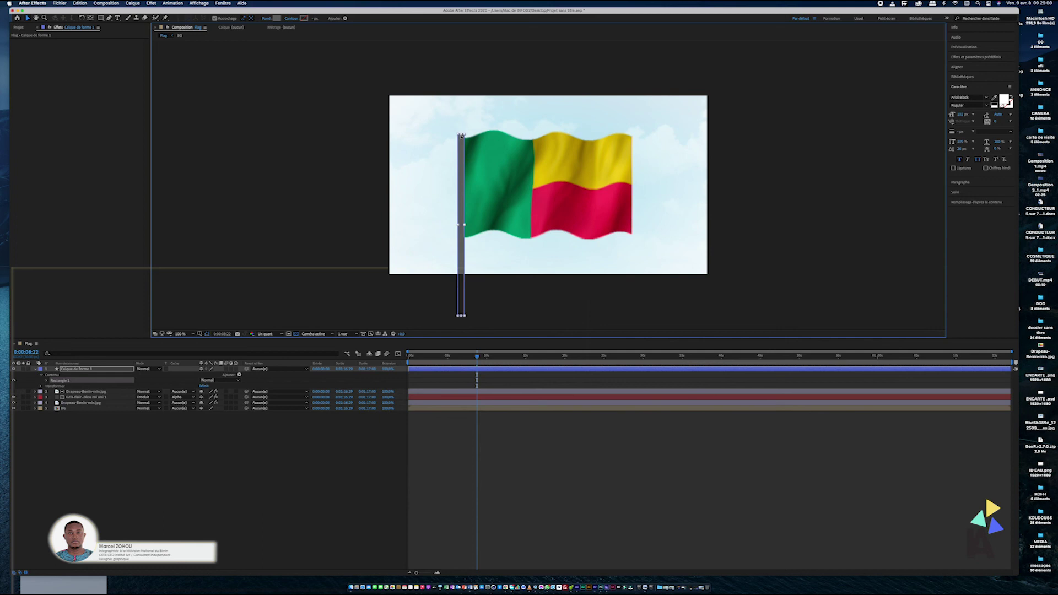
left_click(541, 487)
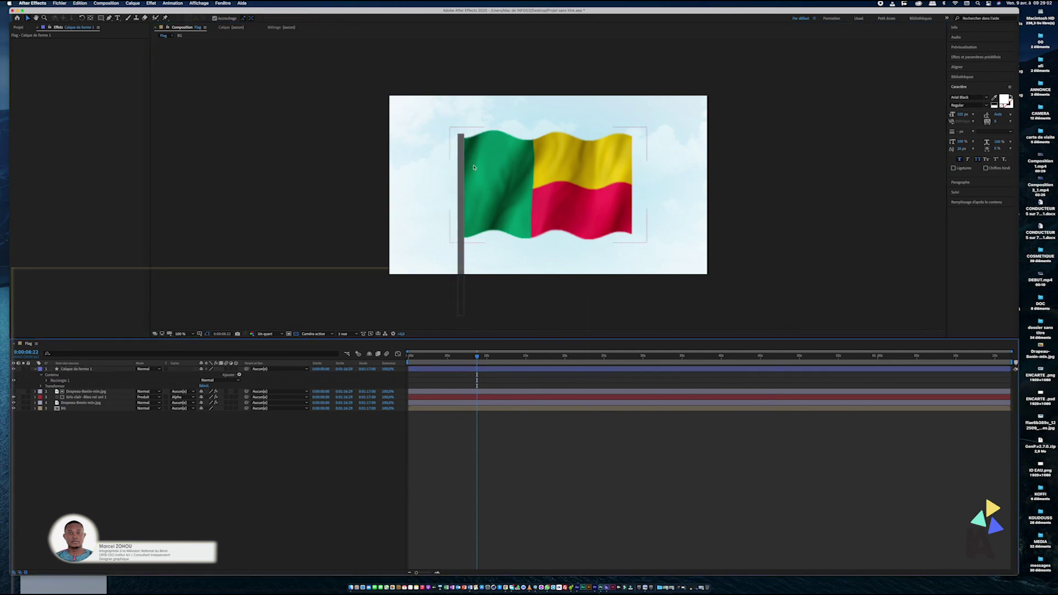
Adjust the pole's length so it runs below the frame, previewing the result.
left_click(462, 143)
left_click_drag(462, 136, 462, 139)
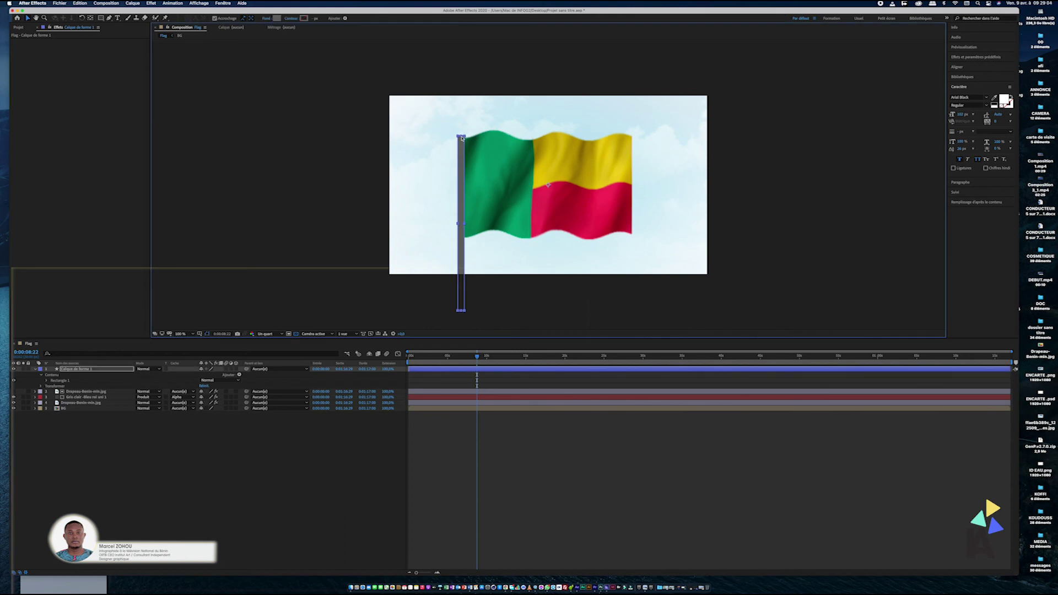
left_click(535, 448)
key("space")
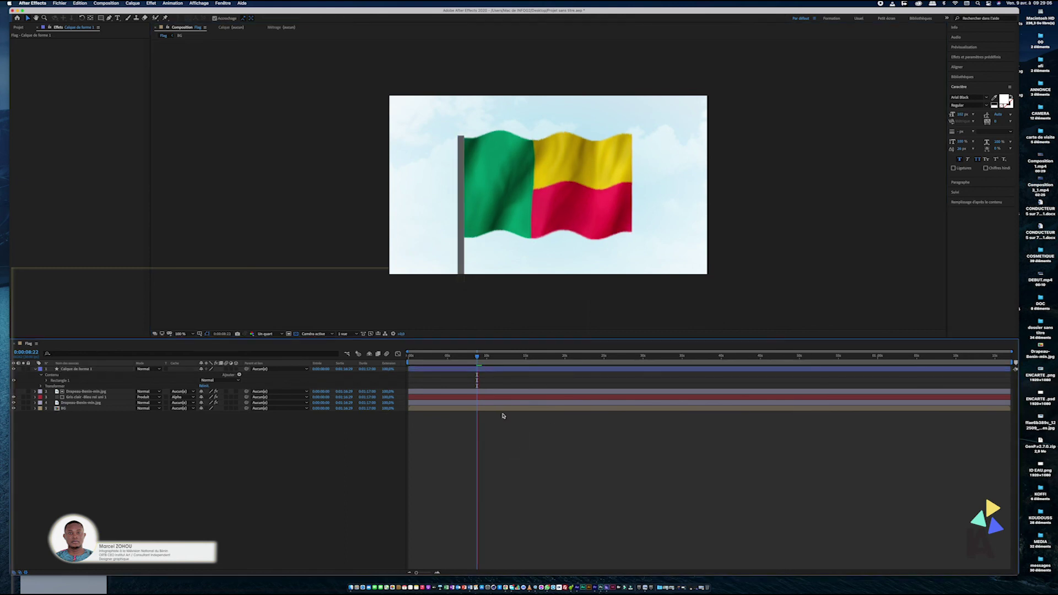
key("space")
left_click(462, 137)
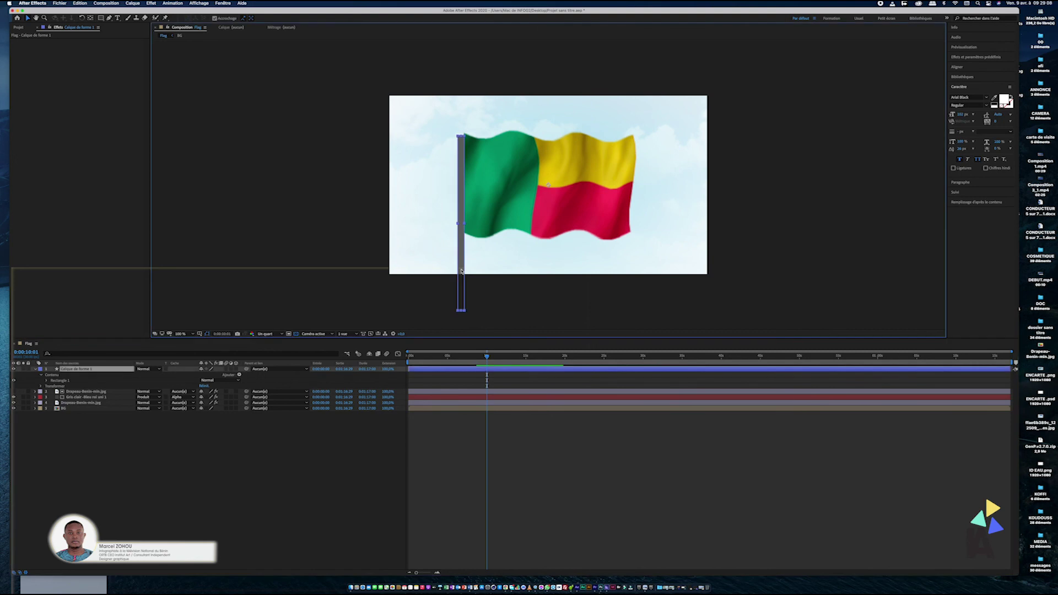
left_click_drag(462, 136, 462, 122)
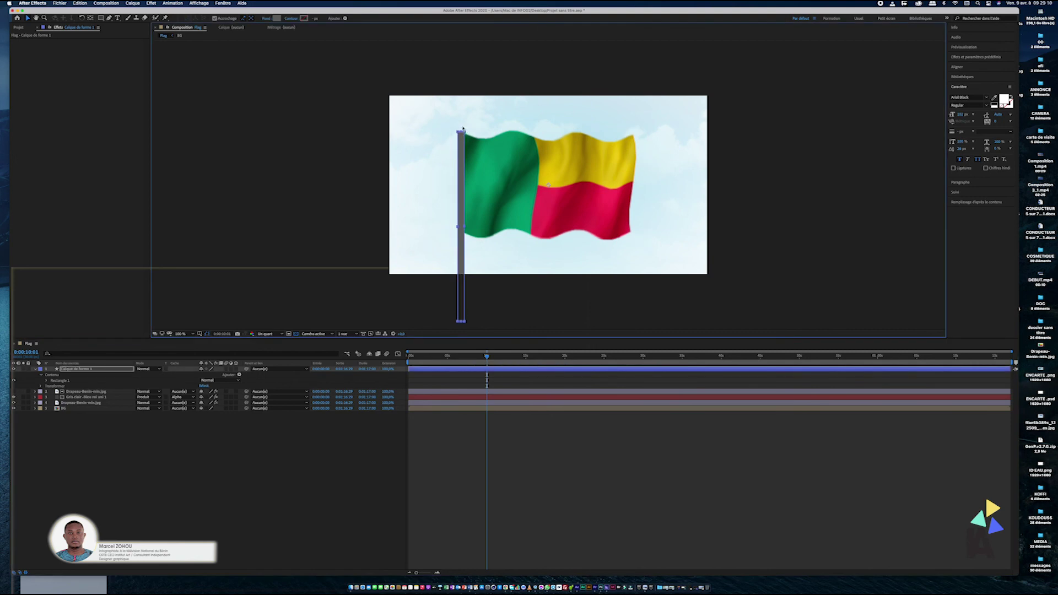
left_click(544, 461)
key("space")
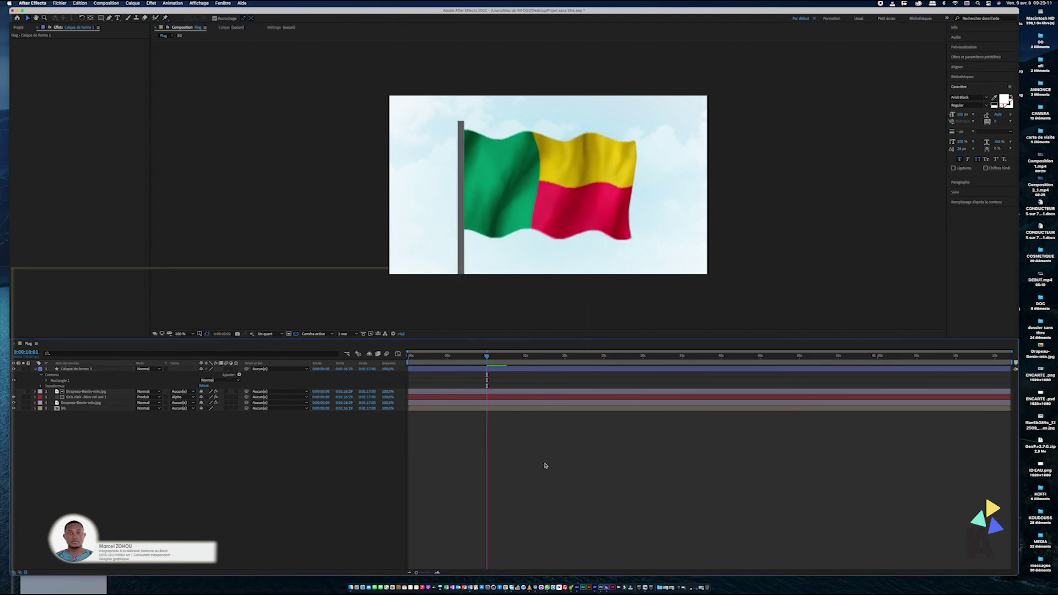
left_click(498, 370)
Change the pole's fill to a lighter, pale grey.
left_click(277, 19)
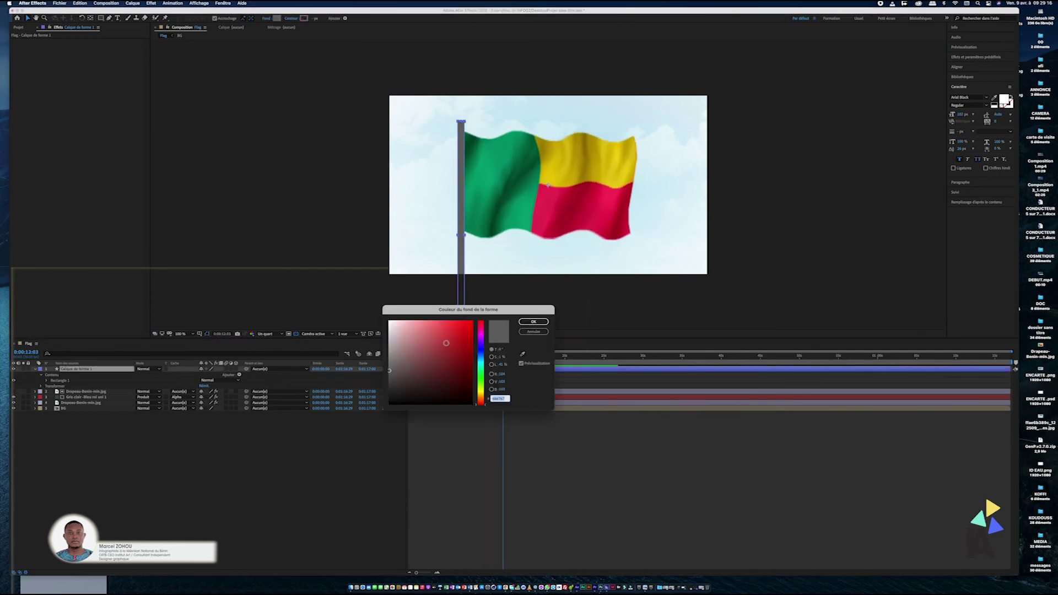
left_click(390, 353)
left_click_drag(390, 353, 391, 341)
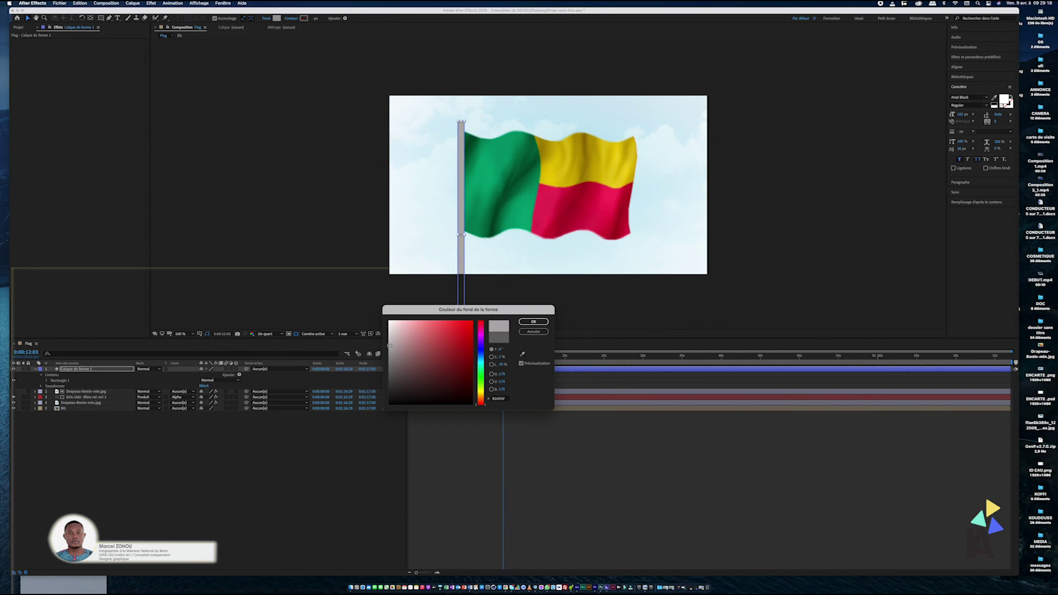
left_click(533, 322)
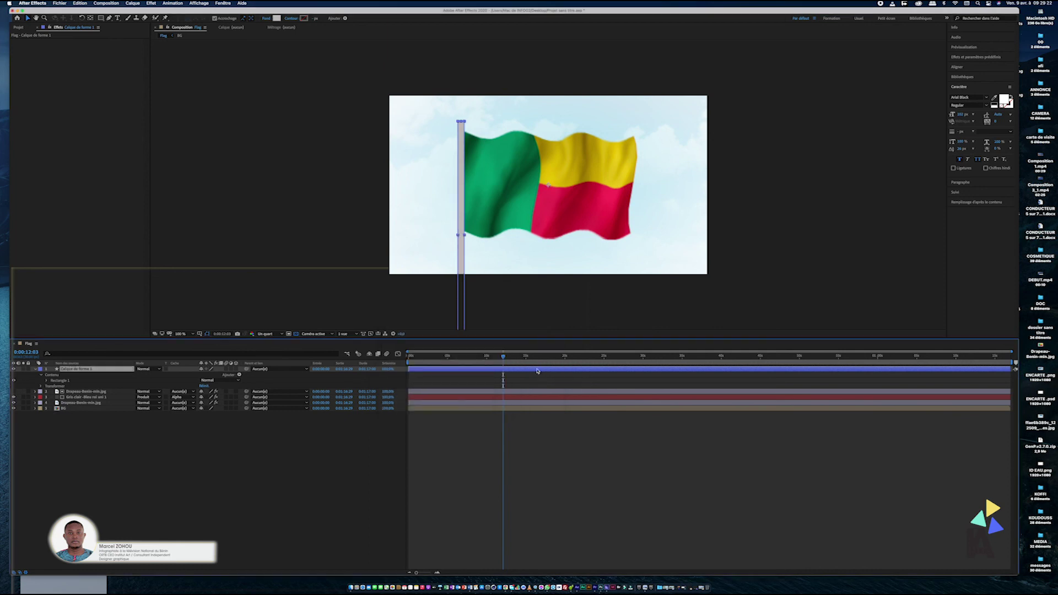
Apply the Ombre portée layer style to the pole layer and preview the animation.
right_click(538, 370)
mouse_move(574, 456)
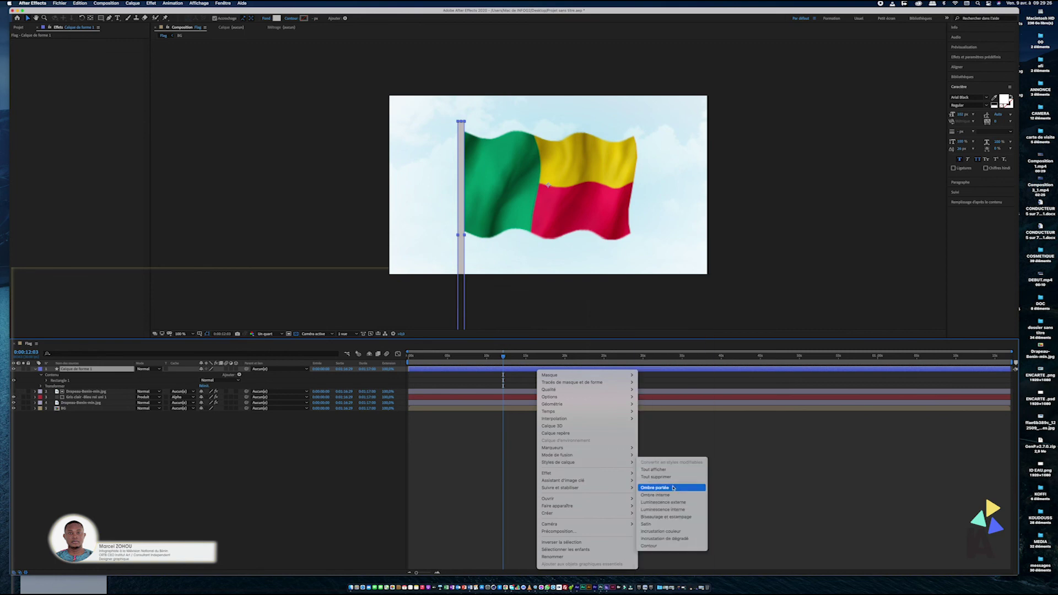
left_click(673, 488)
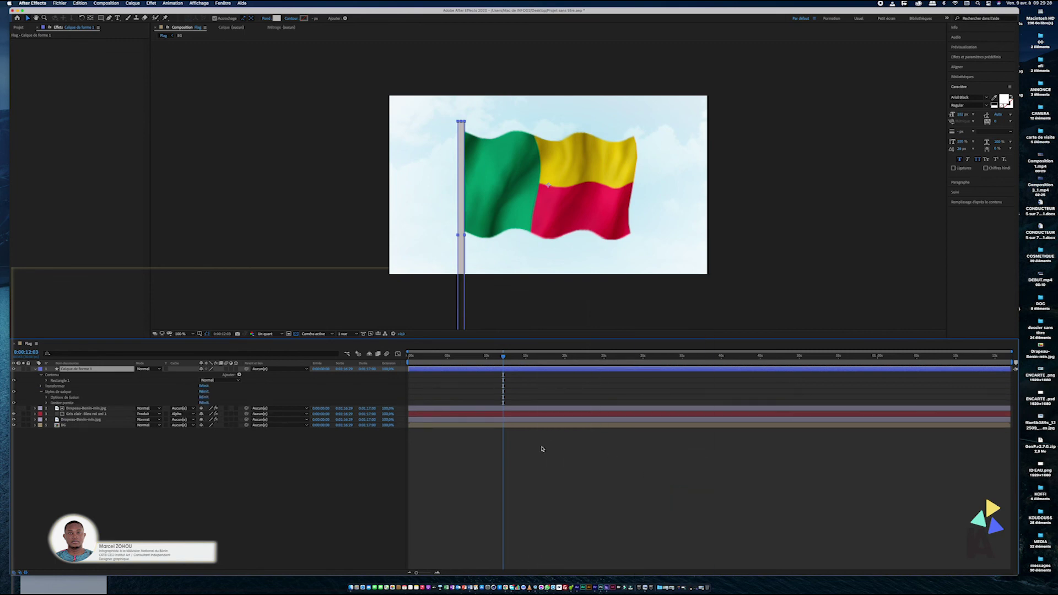
left_click(541, 449)
key("space")
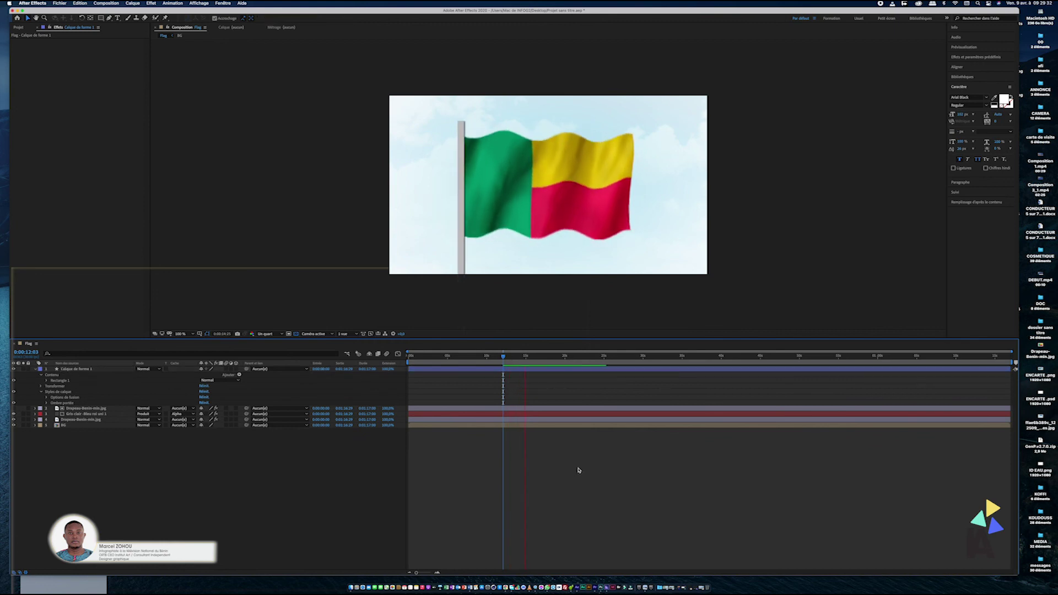
key("space")
left_click(36, 370)
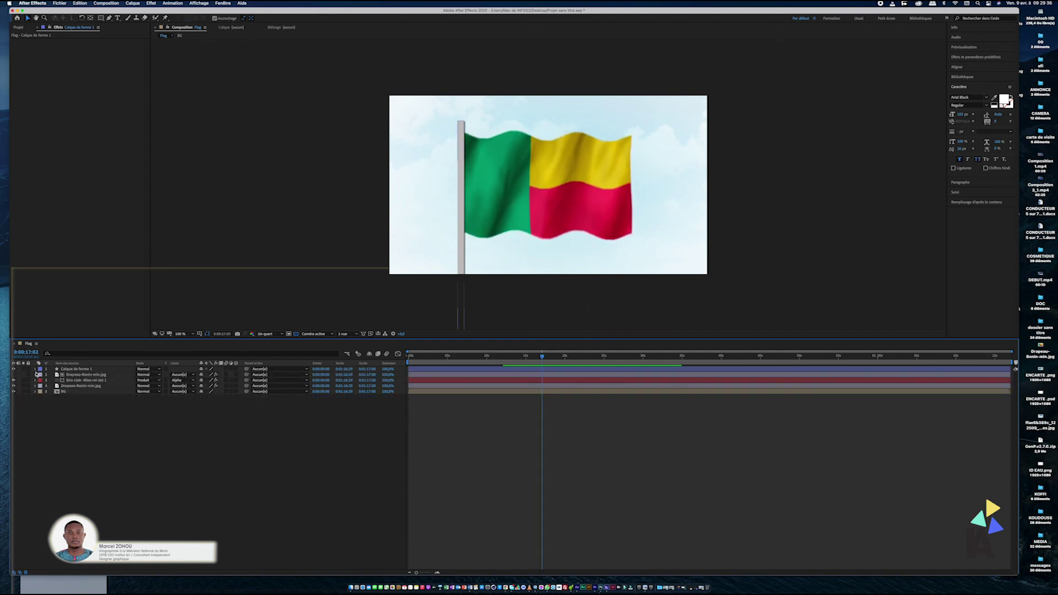
key("space")
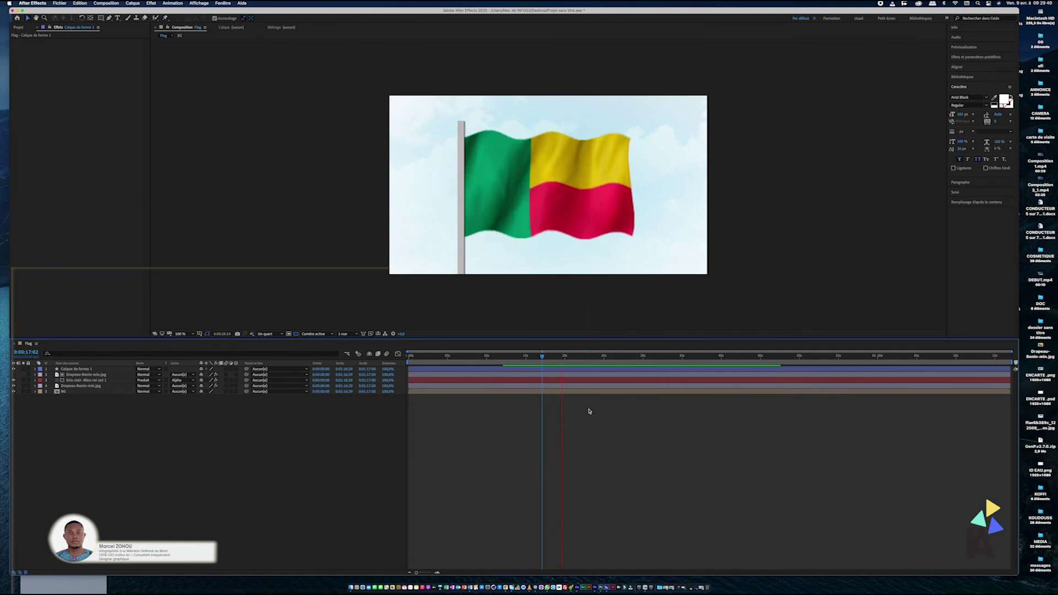
Preview from 0:00:00:00, switching viewer resolution from Un quart to Intégrale.
left_click(408, 358)
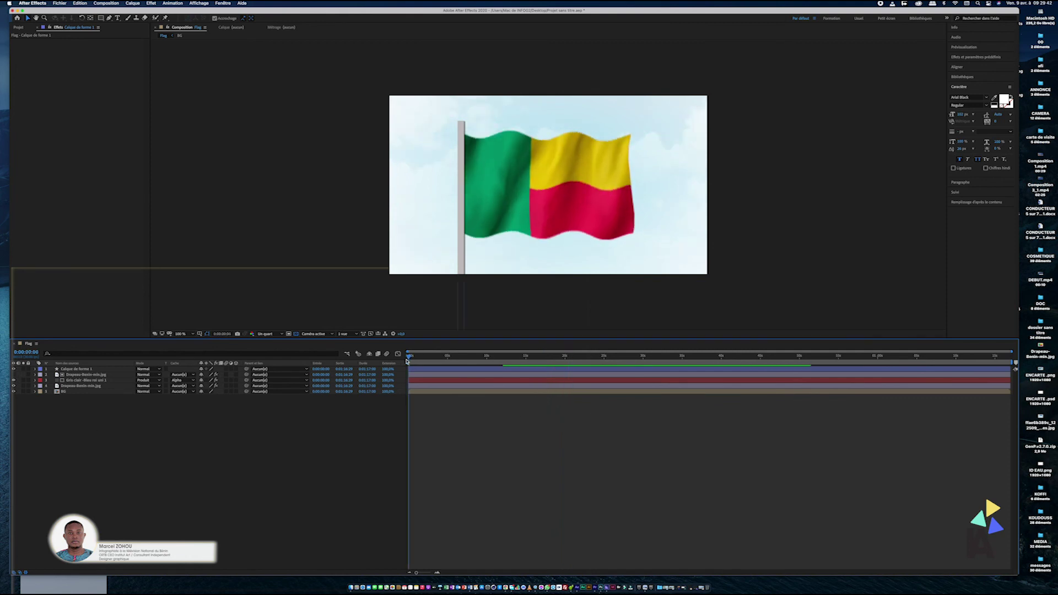
key("space")
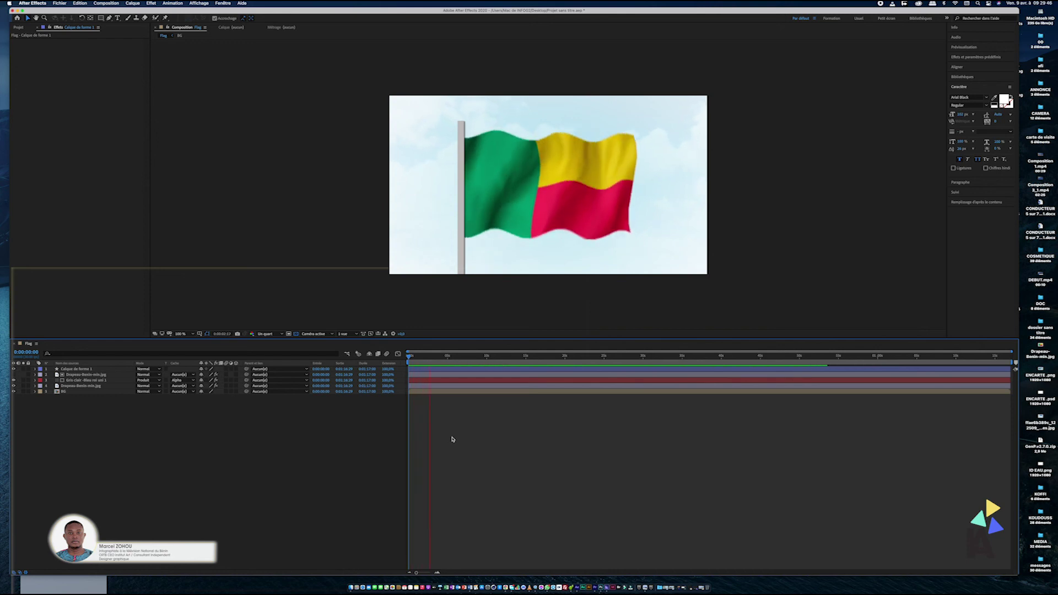
key("space")
left_click(267, 334)
left_click(270, 350)
key("space")
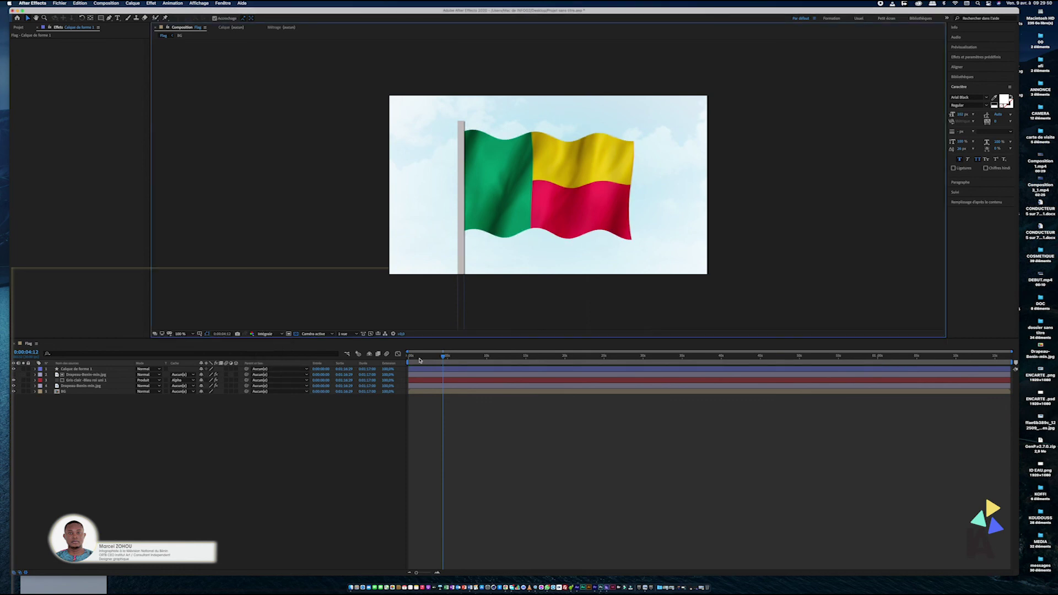